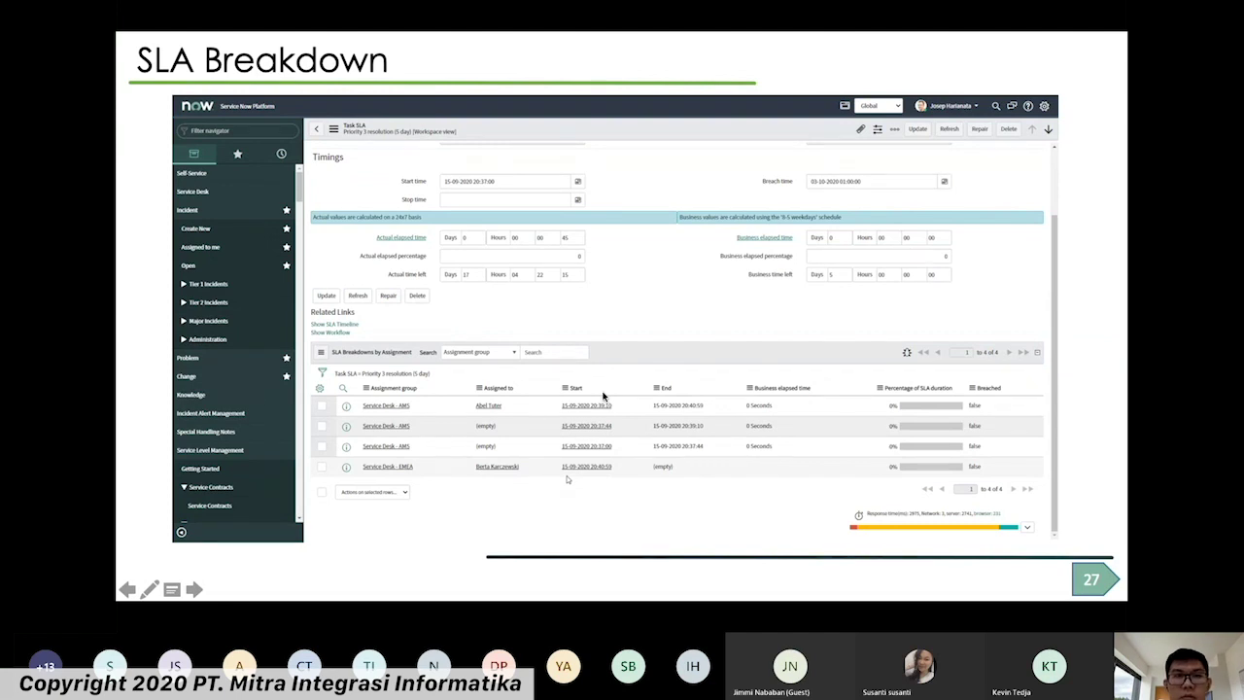
- Advance the slides to slide 28, SLM Overview Dashboard, then bring up the ServiceNow login
key(Right)
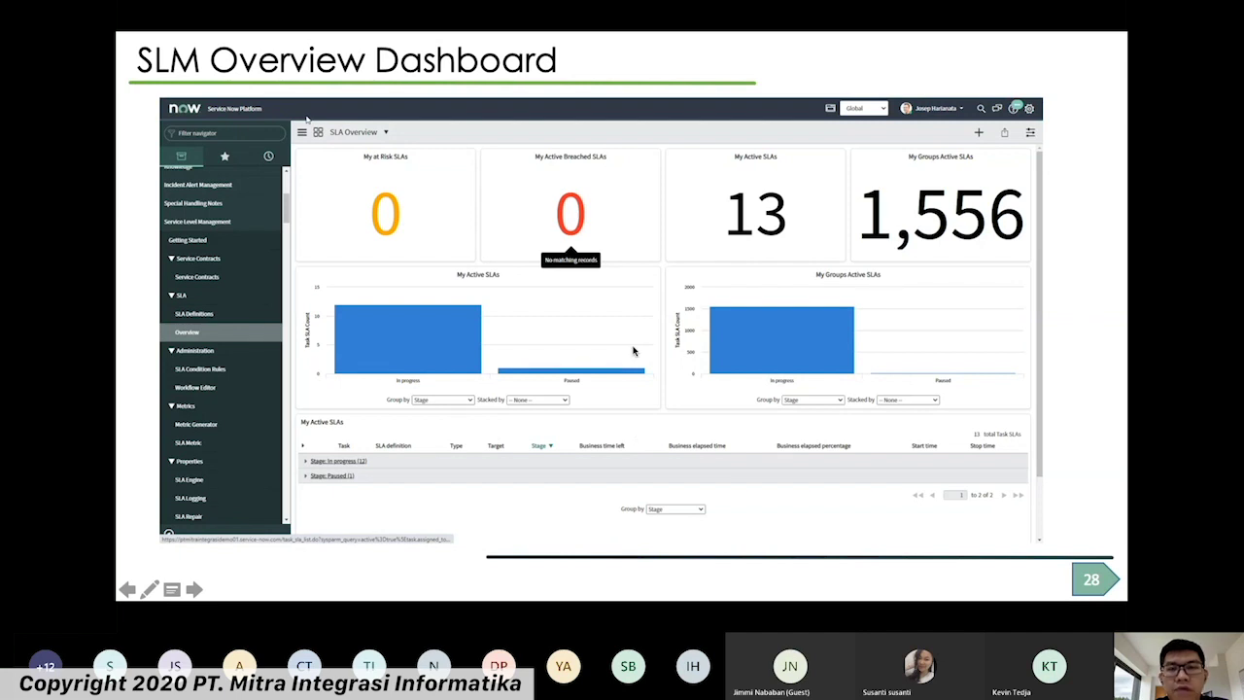
key(ctrl+Right)
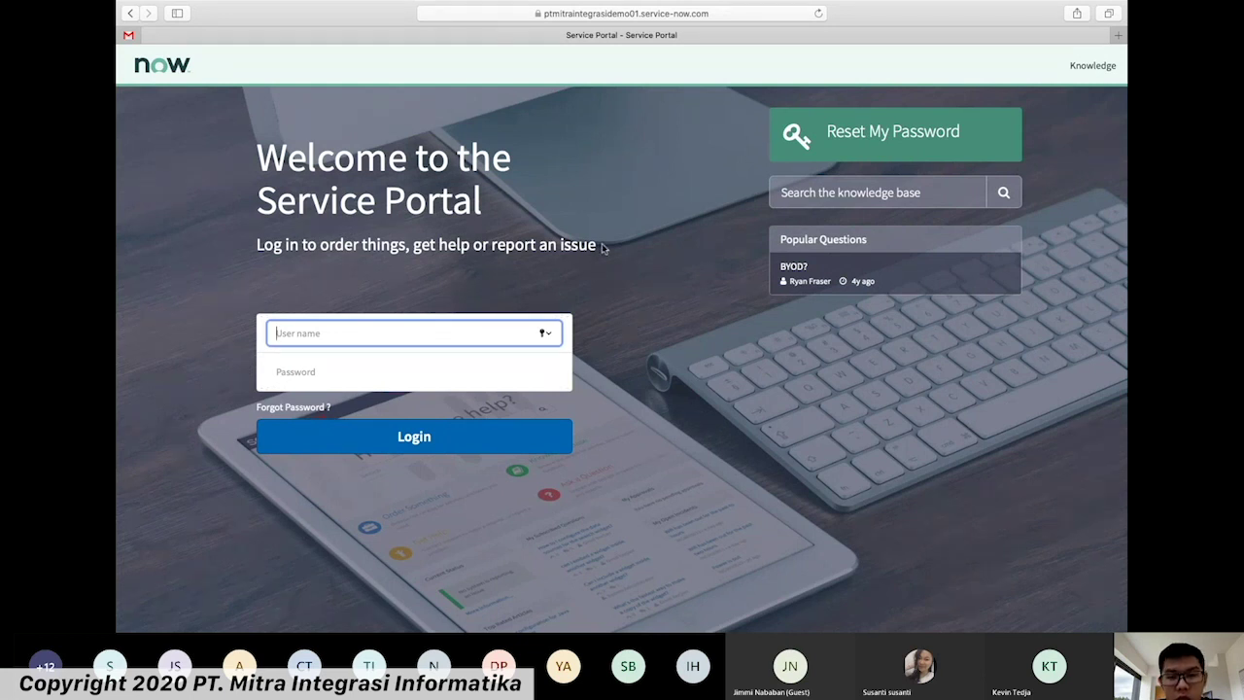
- Log in to the Service Portal as admin with the account password
text(admin)
key(Tab)
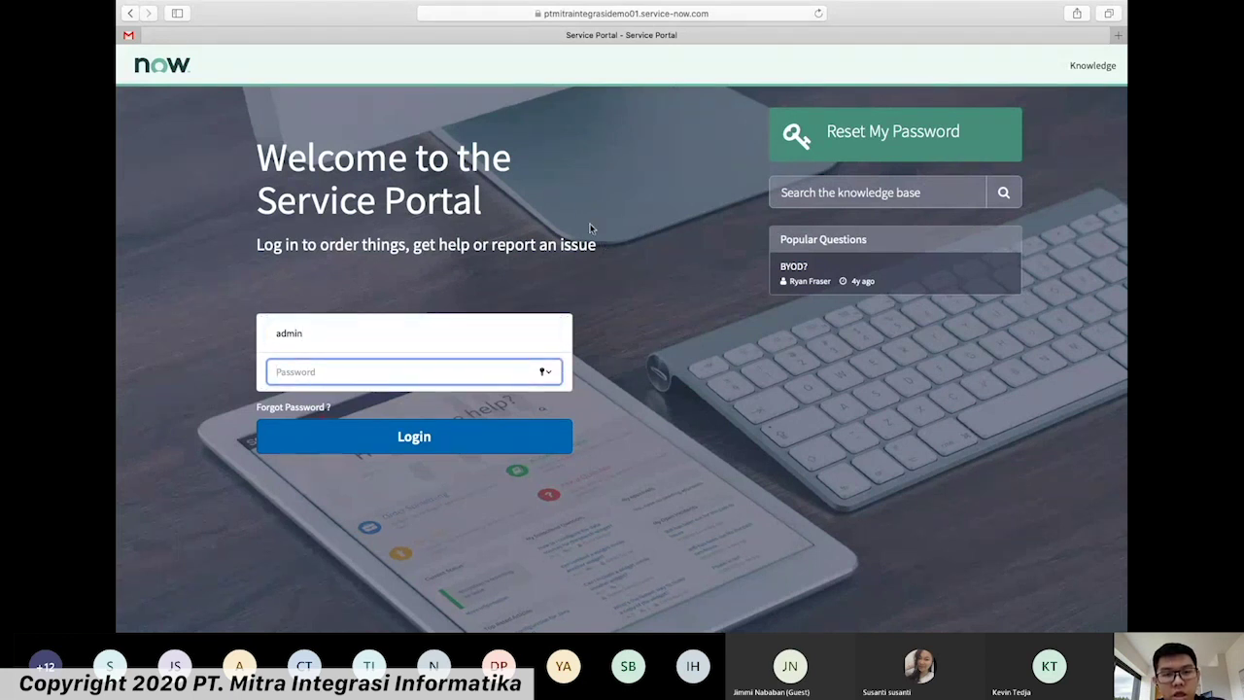
text(••••••)
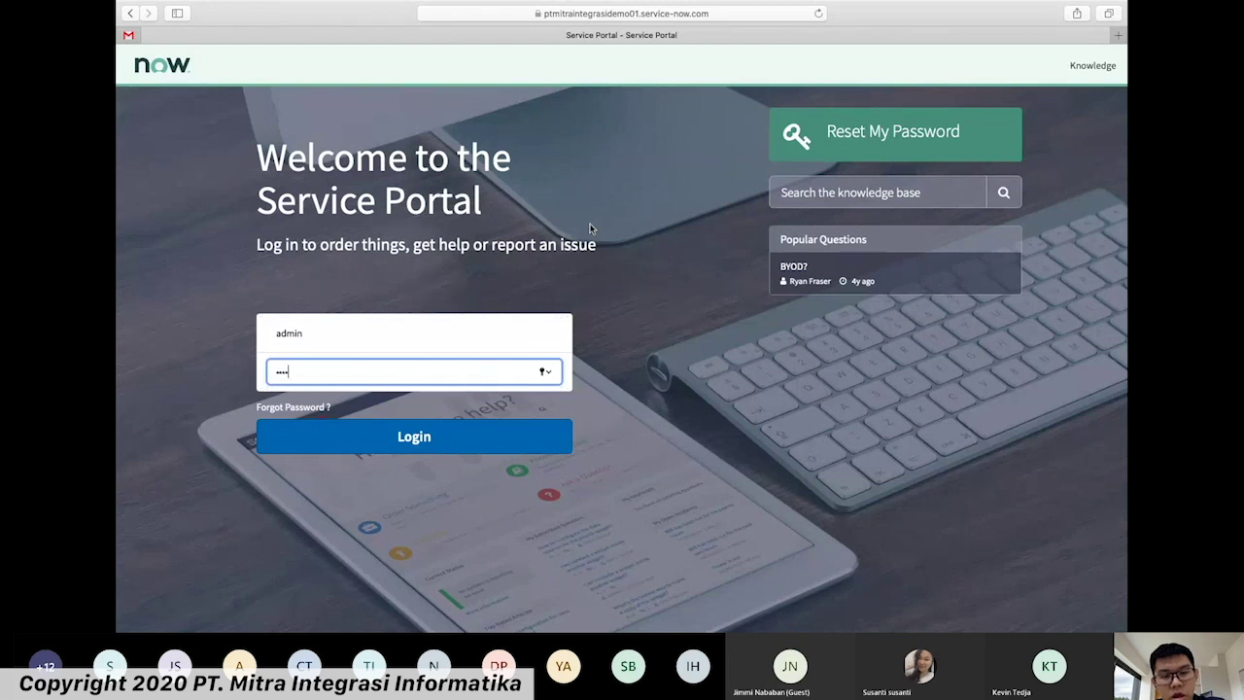
click(440, 449)
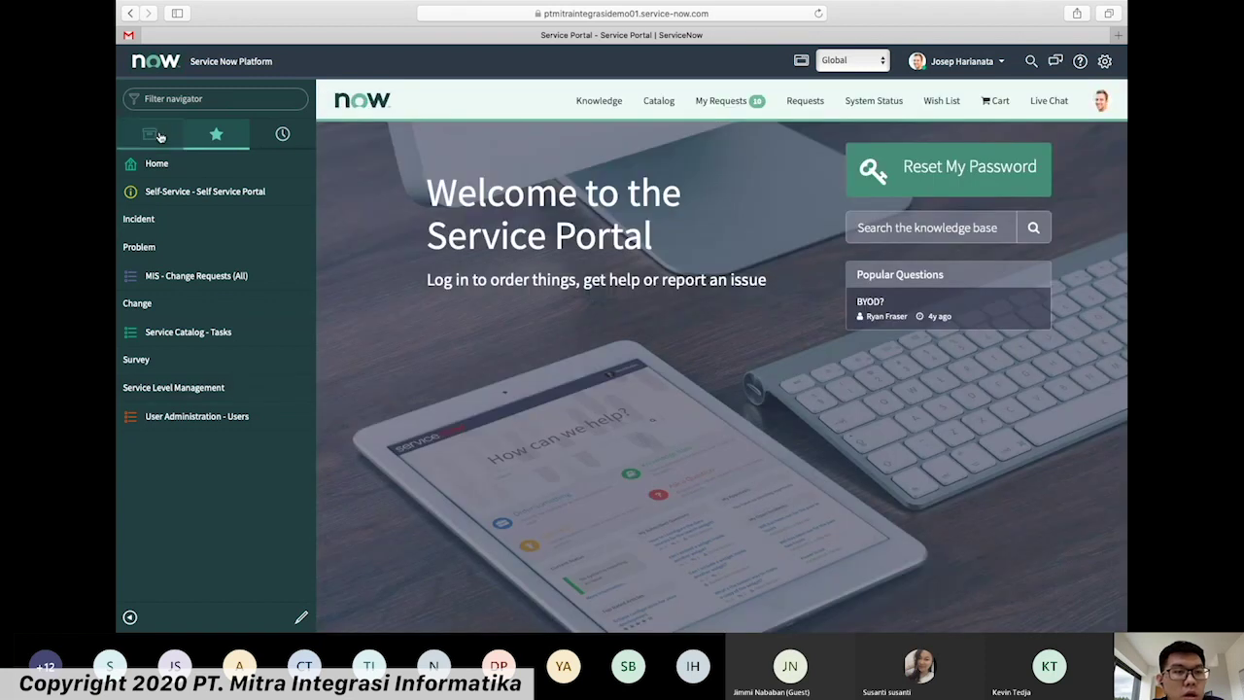
- Open Service Level Management > Service Contracts from the All Applications navigator
click(152, 135)
click(173, 401)
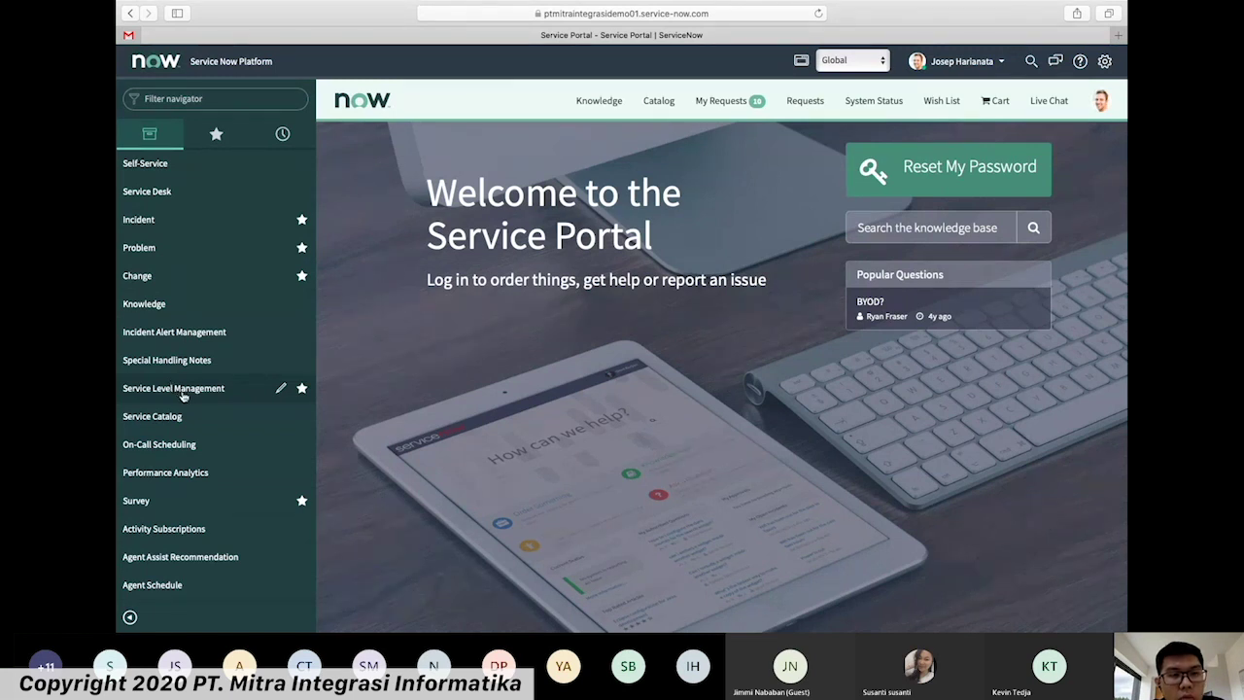
click(244, 101)
text(service level management)
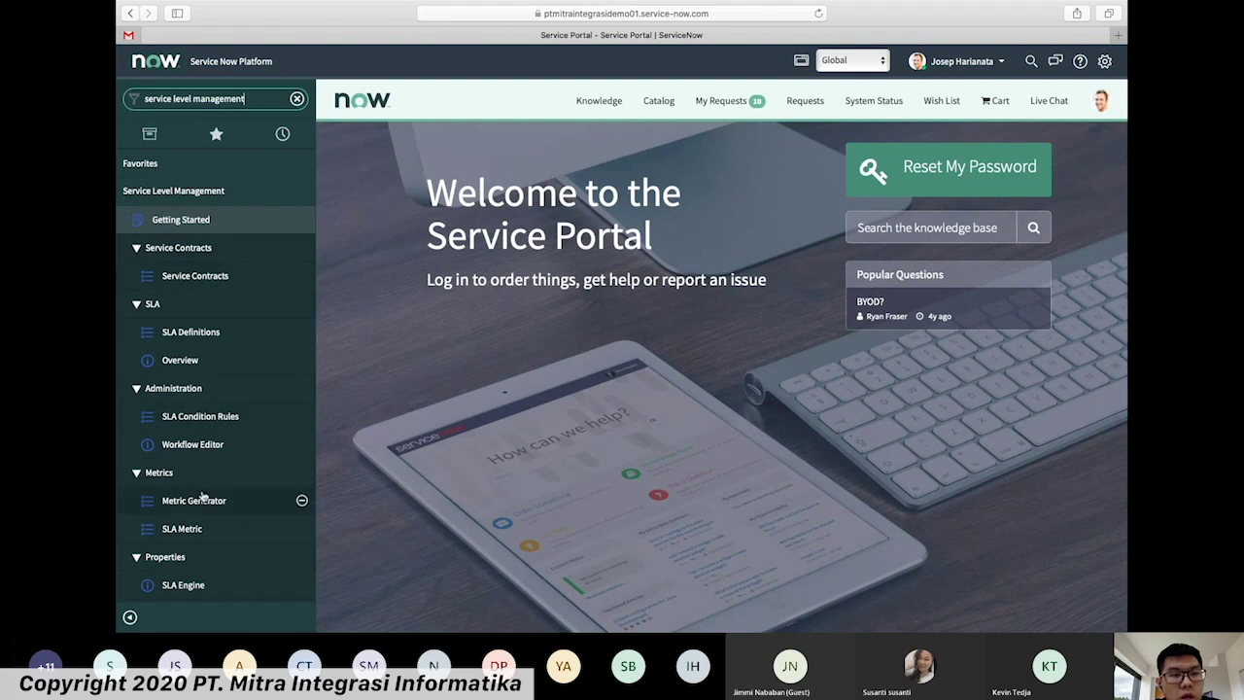
click(297, 99)
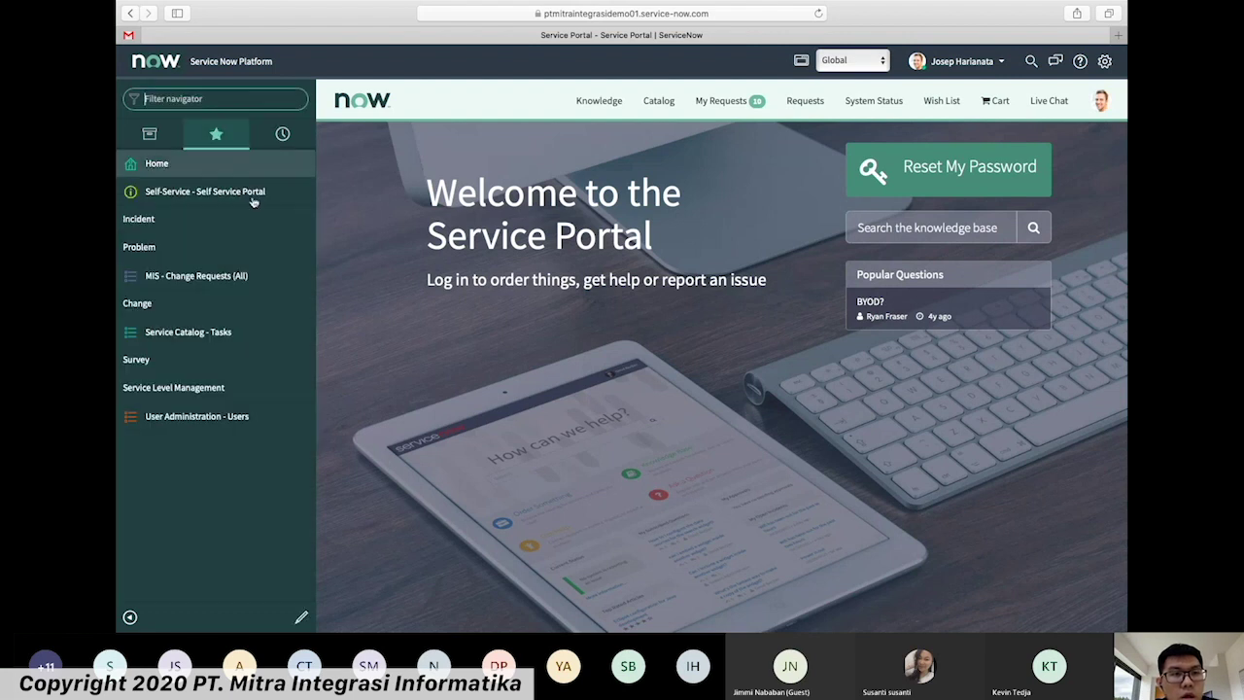
click(150, 135)
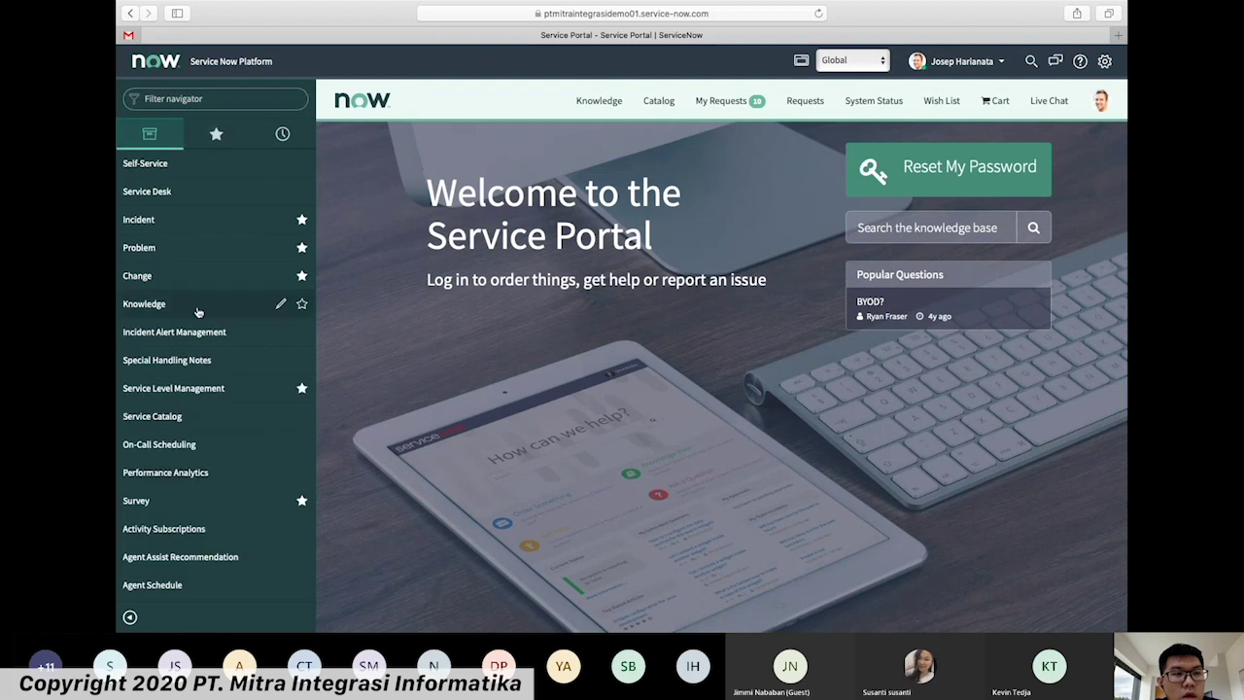
click(201, 389)
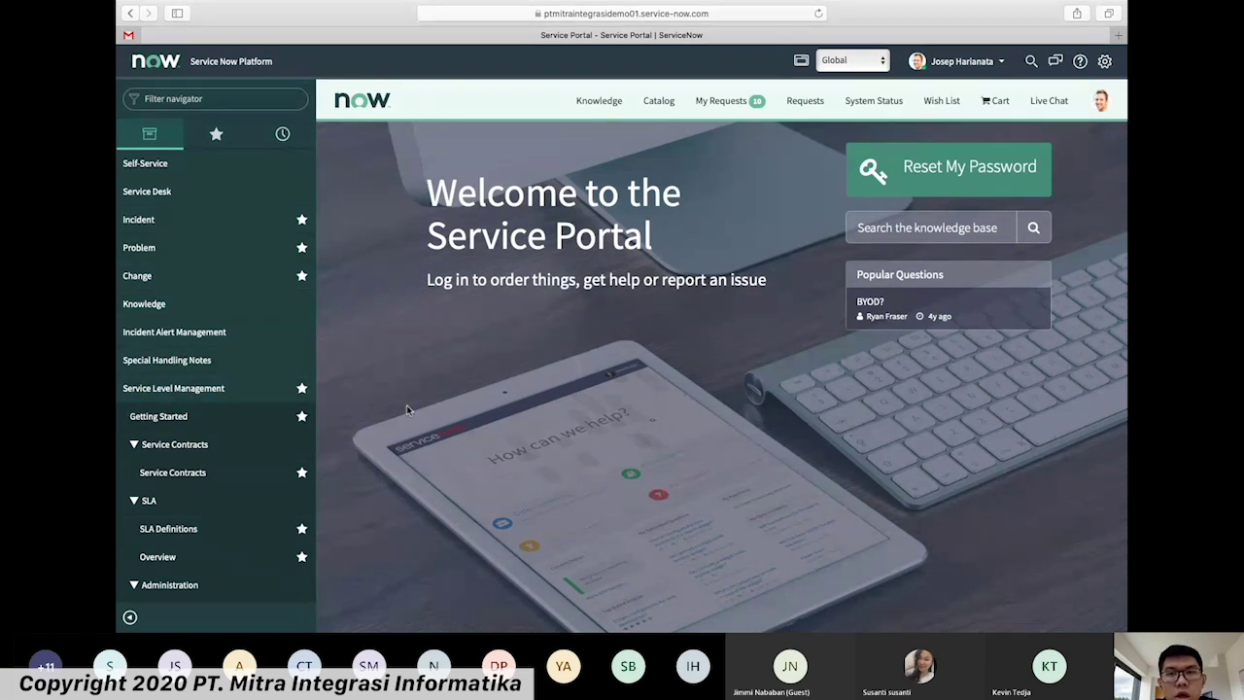
scroll(224, 370, down, 1)
click(201, 428)
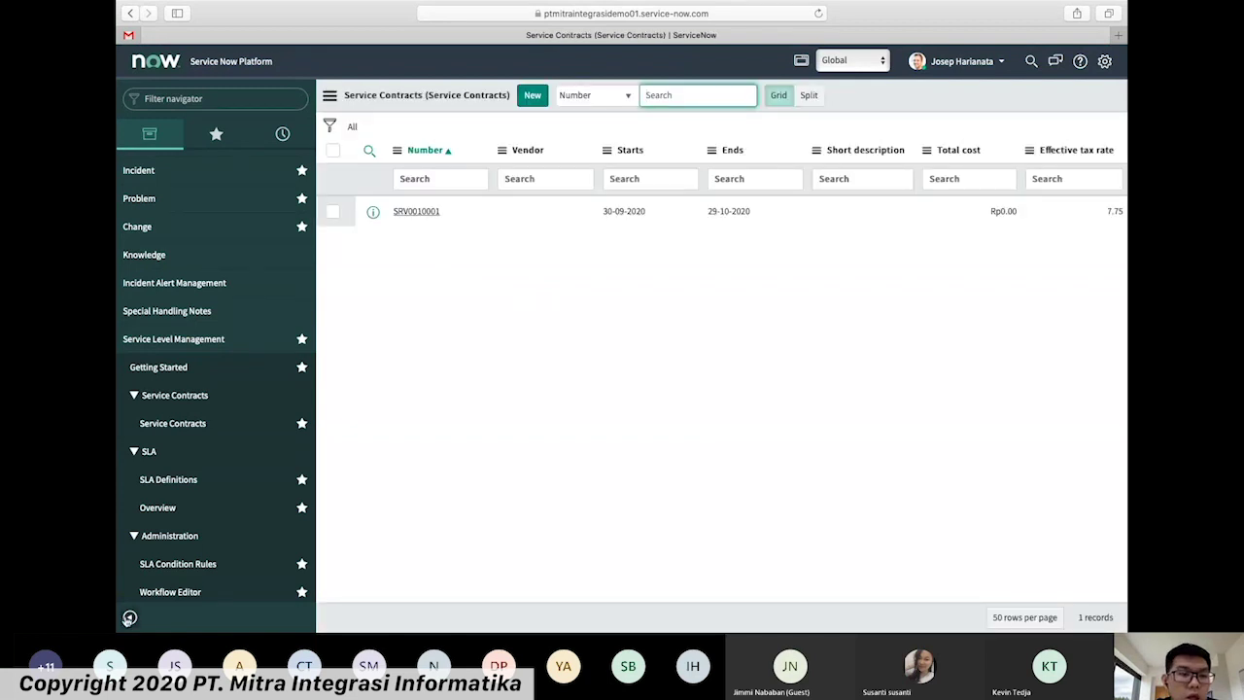
- Open contract SRV0010001, review its date, vendor and number fields, and show Contract groups
click(130, 617)
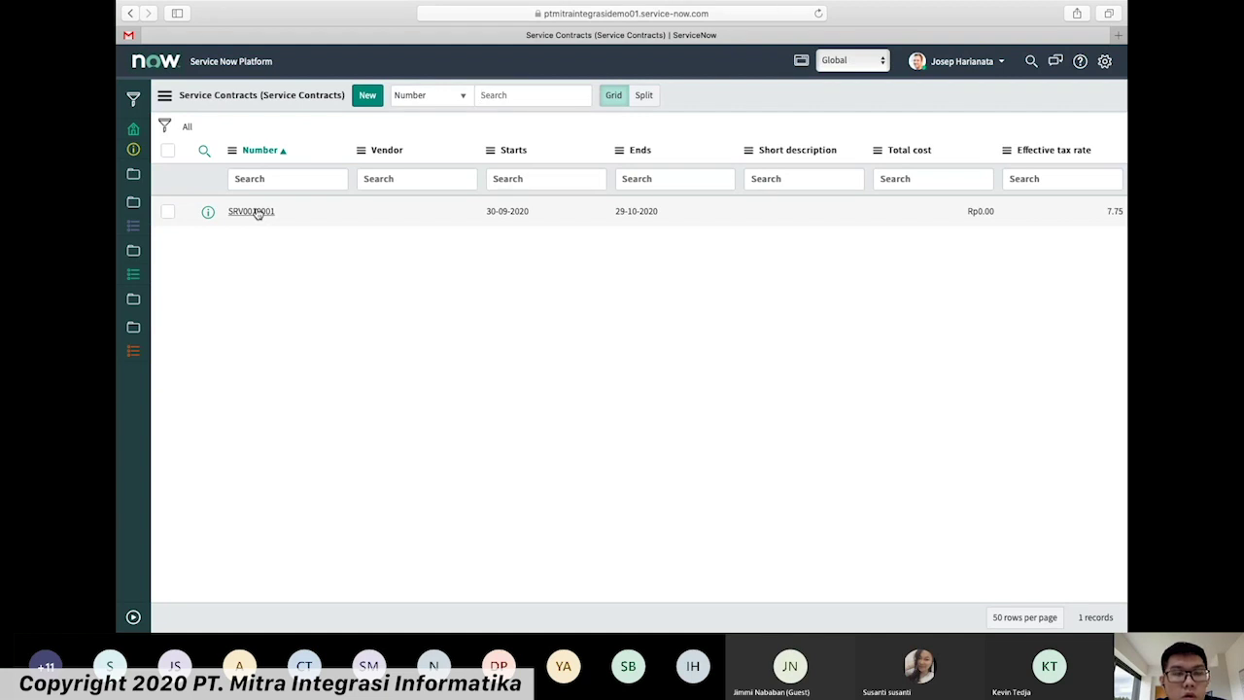
key(Return)
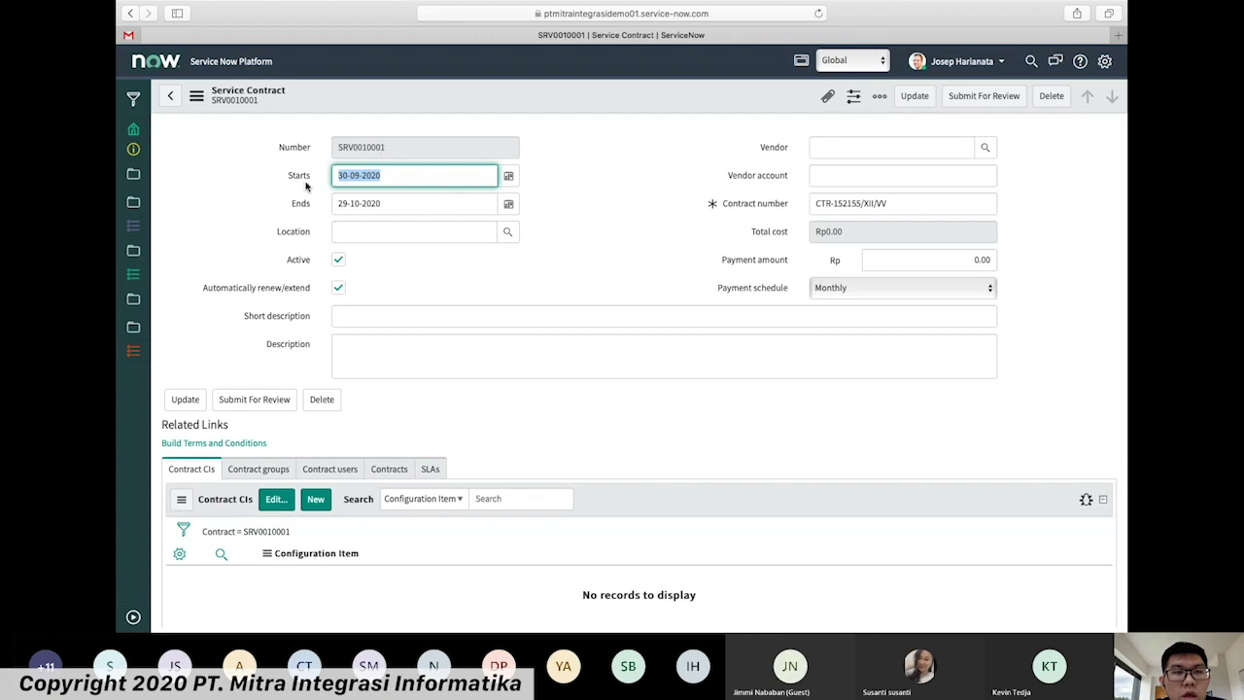
click(509, 176)
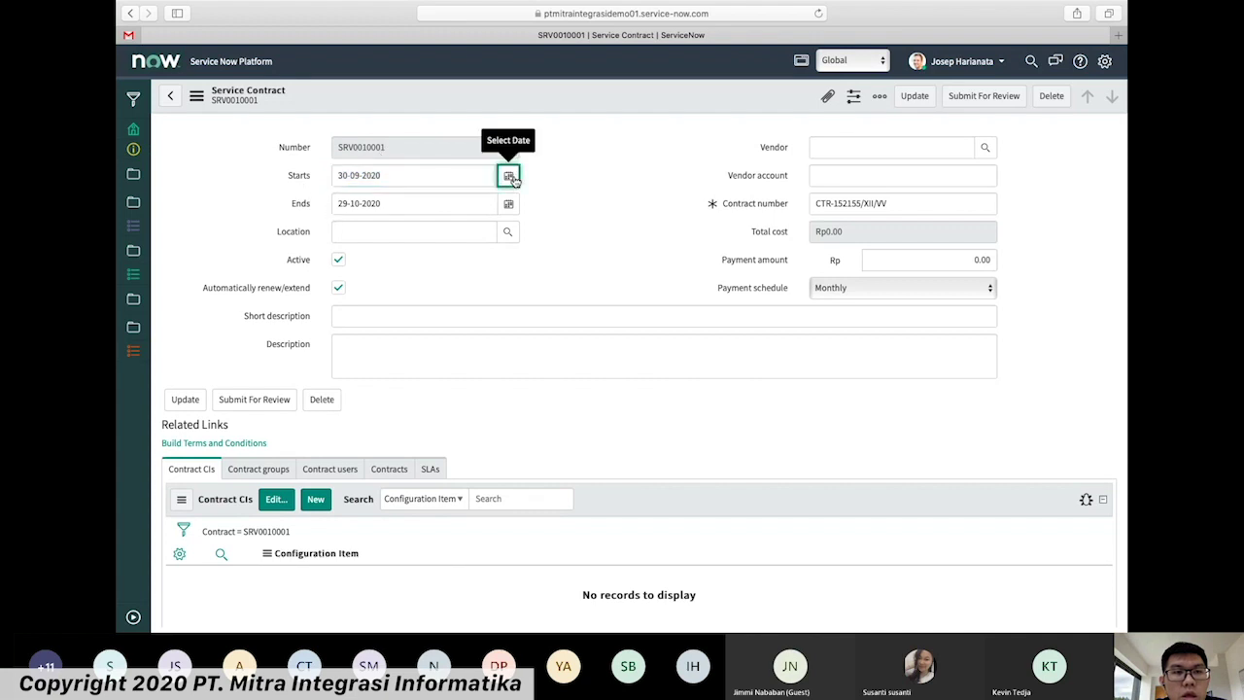
click(510, 176)
click(572, 208)
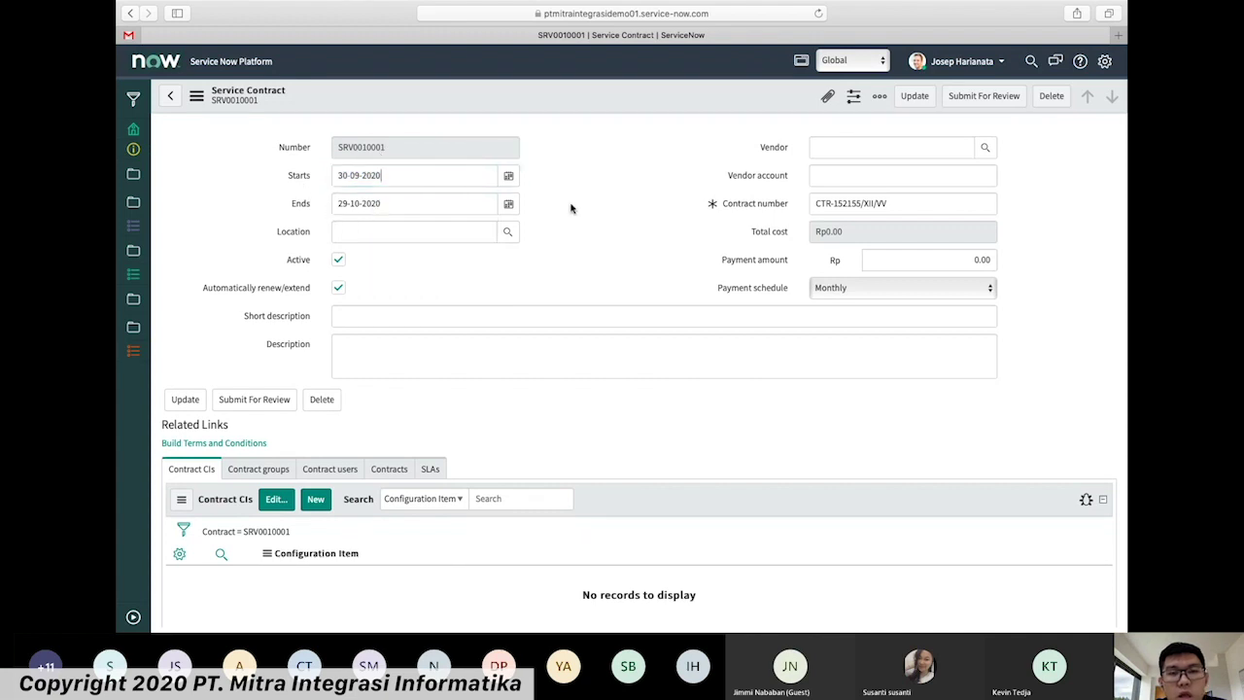
click(877, 147)
click(915, 203)
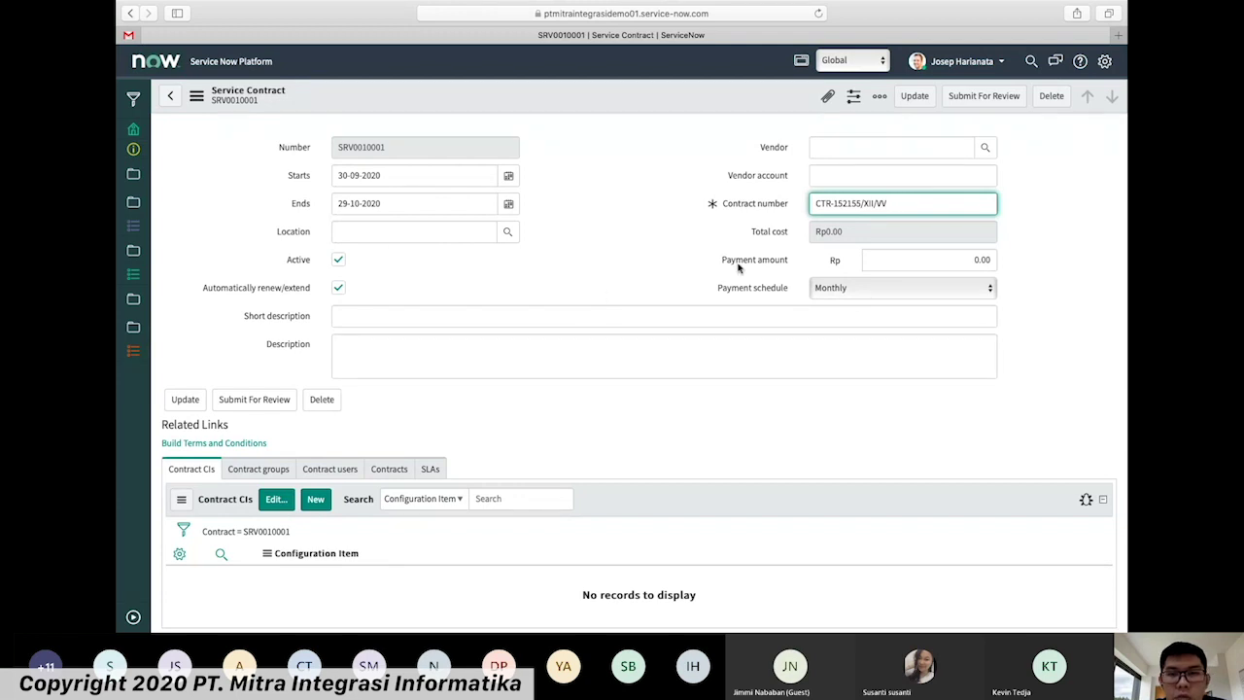
scroll(655, 352, down, 1)
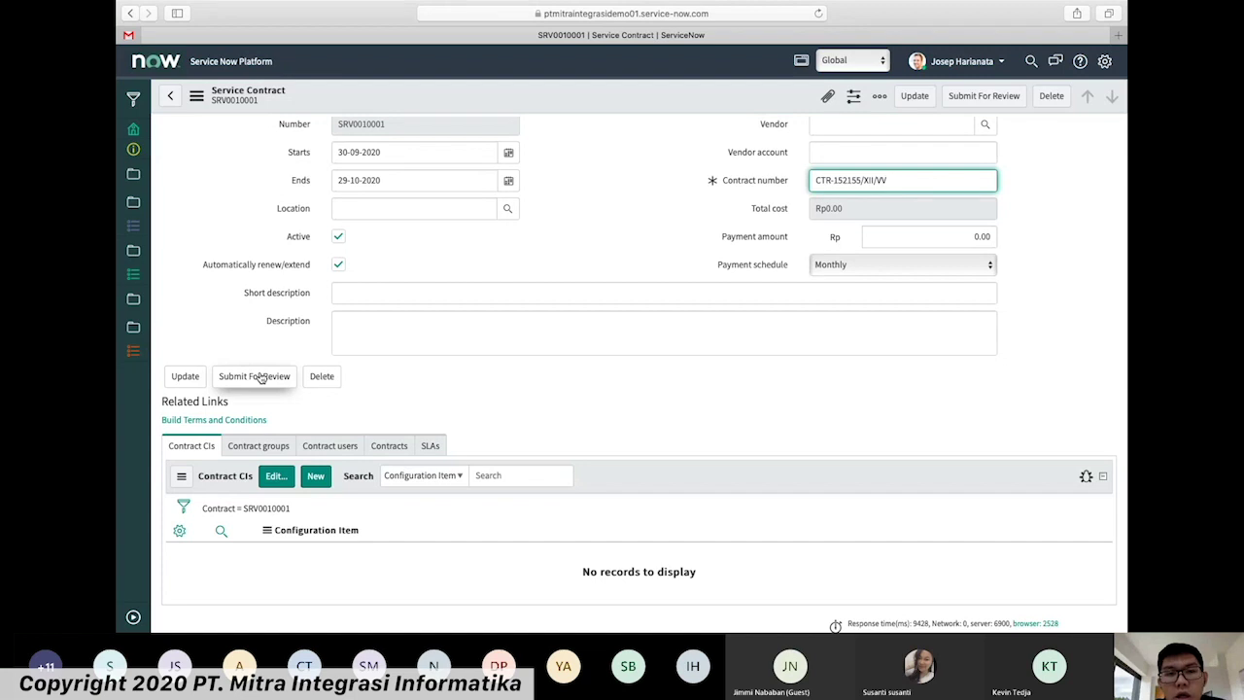
scroll(276, 352, up, 1)
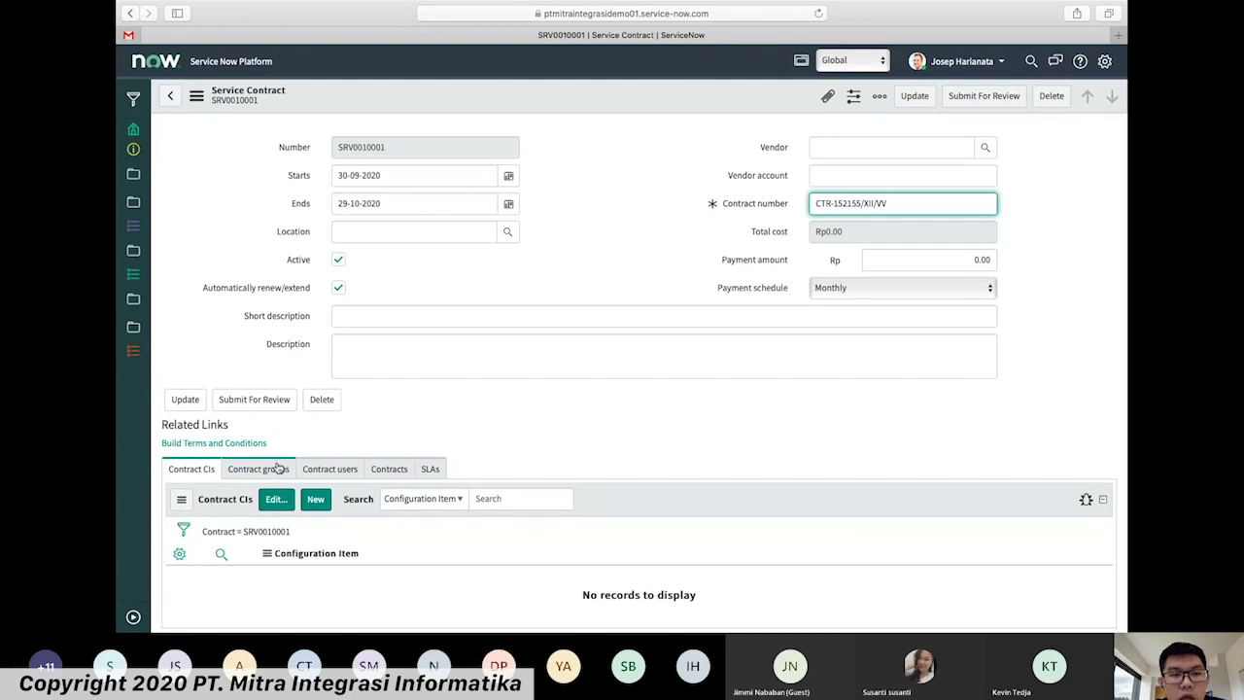
click(278, 469)
- Abandon the new contract group with Leave Page and go back to Service Contracts
click(334, 500)
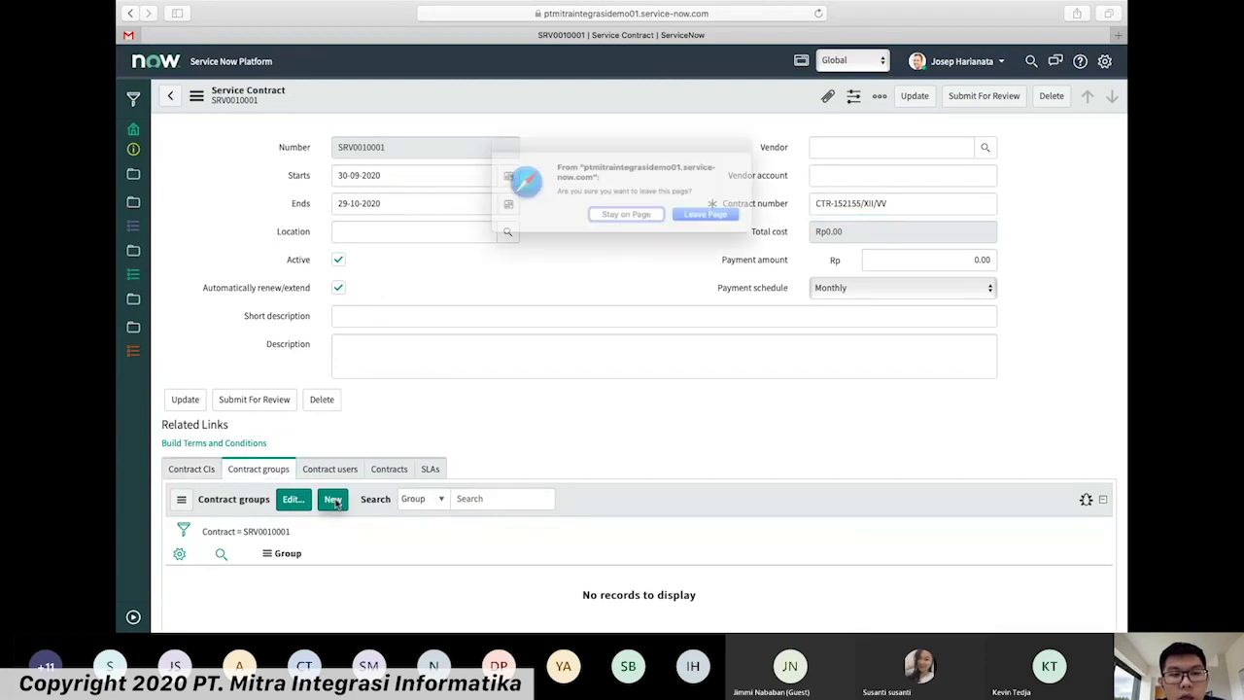
click(715, 218)
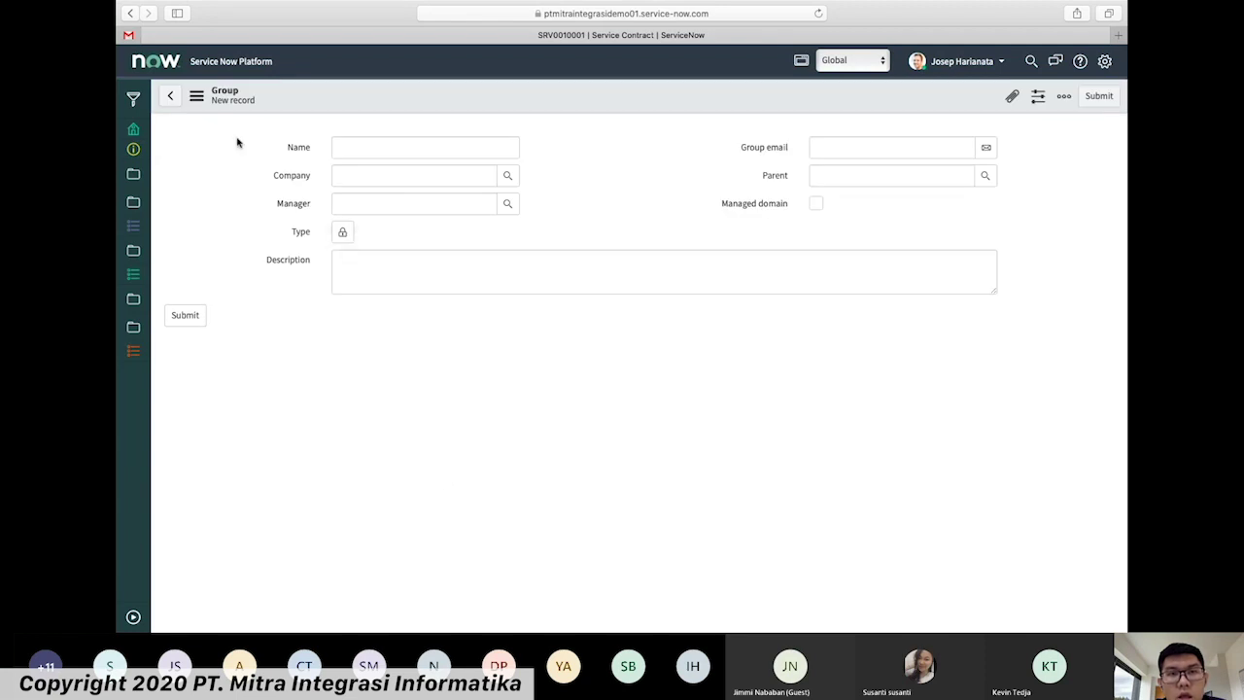
click(175, 98)
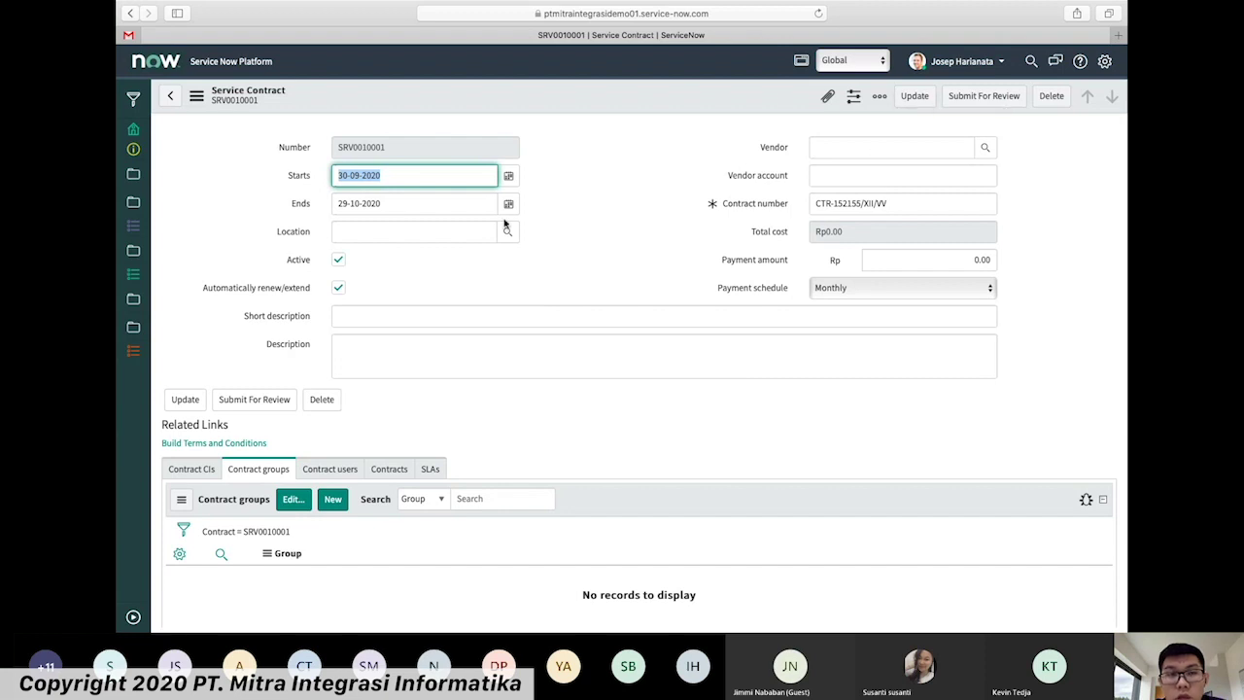
click(172, 105)
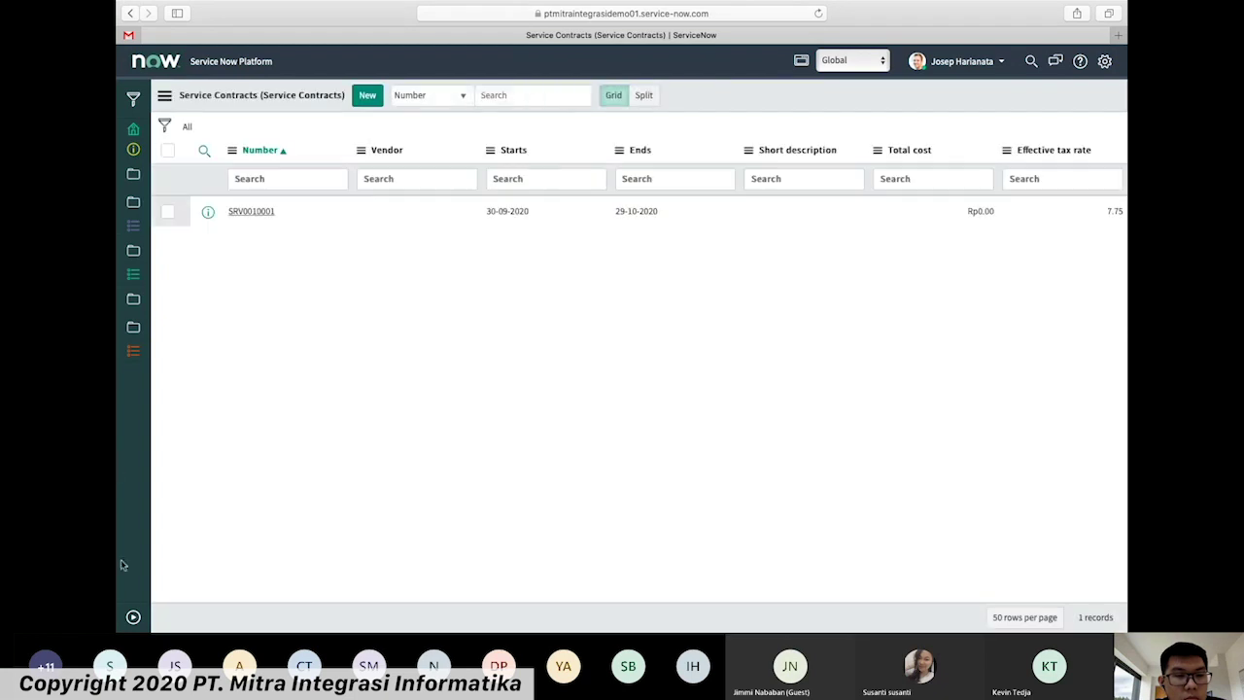
- Open the SLA Definitions list and create a new SLA definition record
click(134, 616)
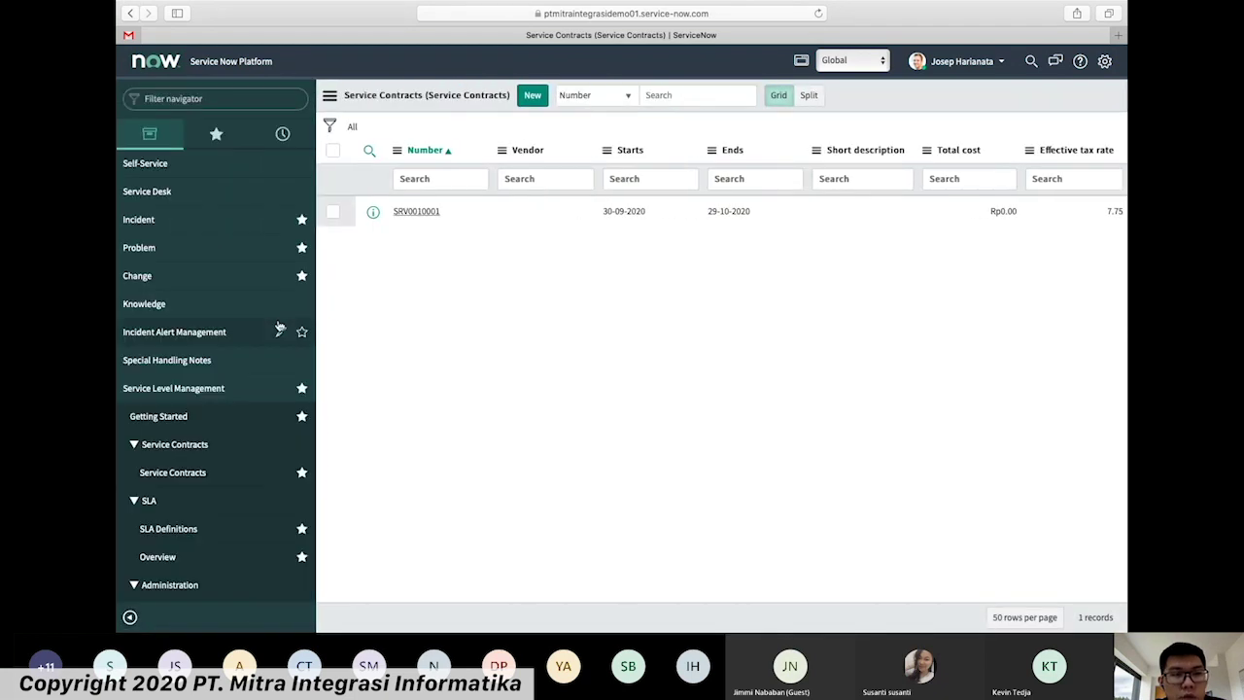
scroll(205, 503, down, 2)
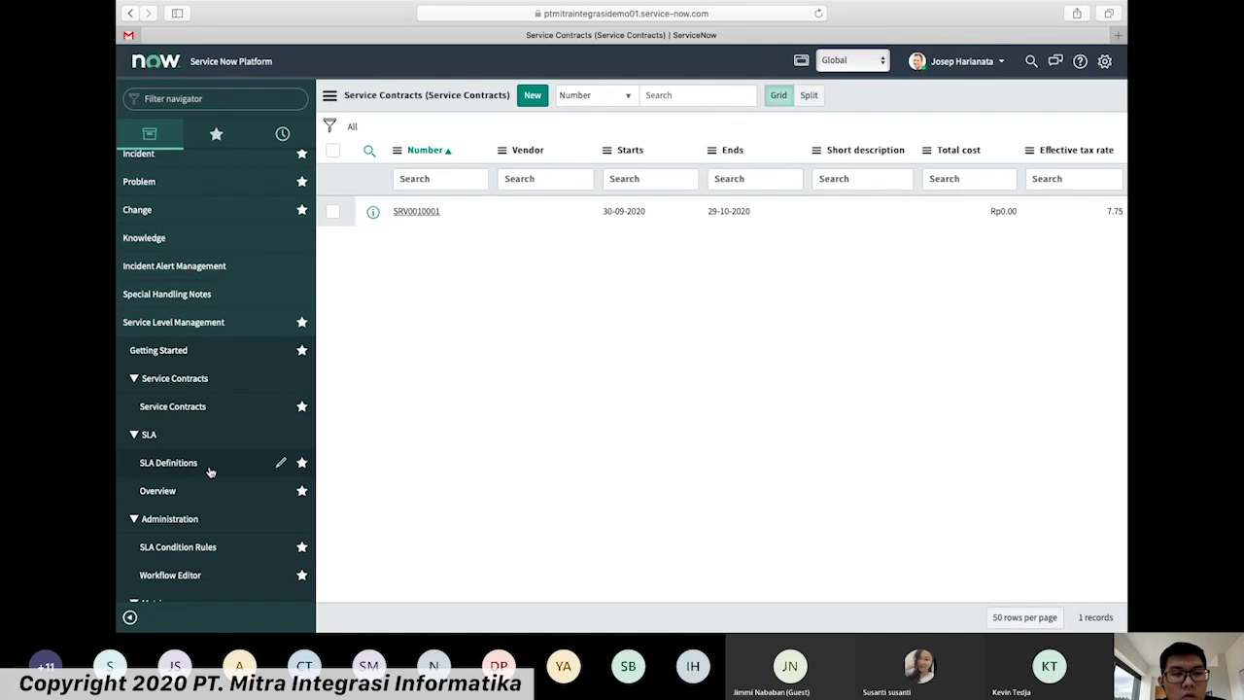
click(210, 472)
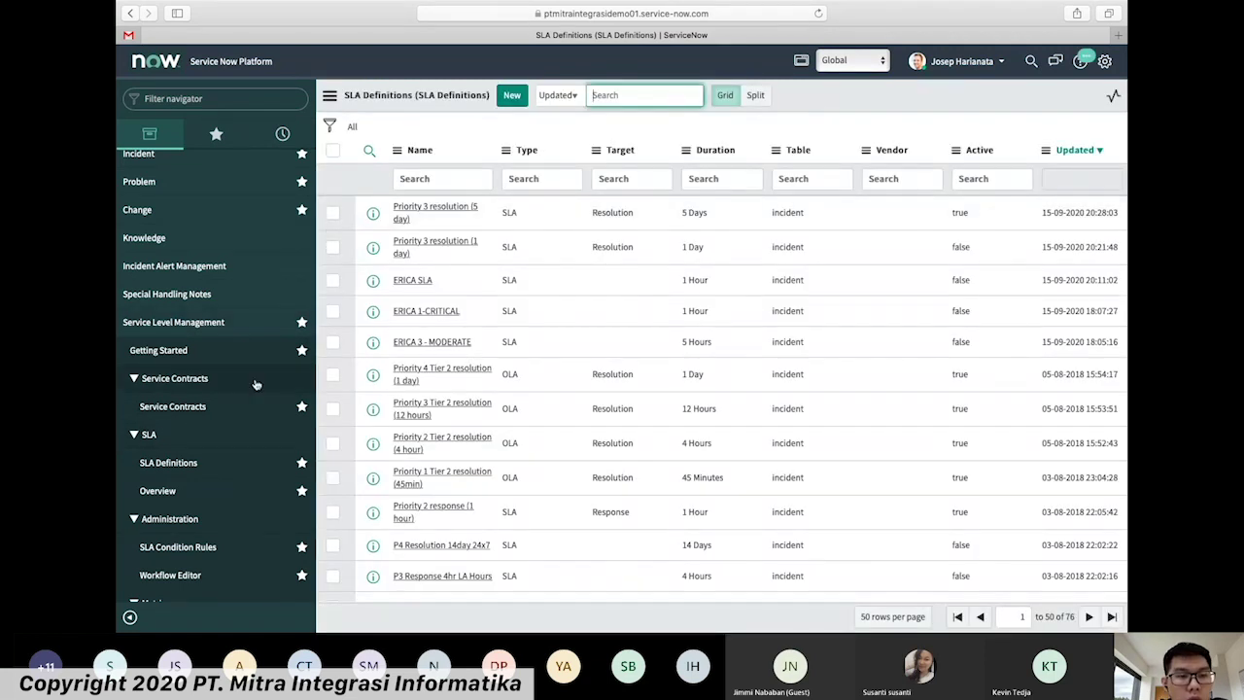
click(128, 618)
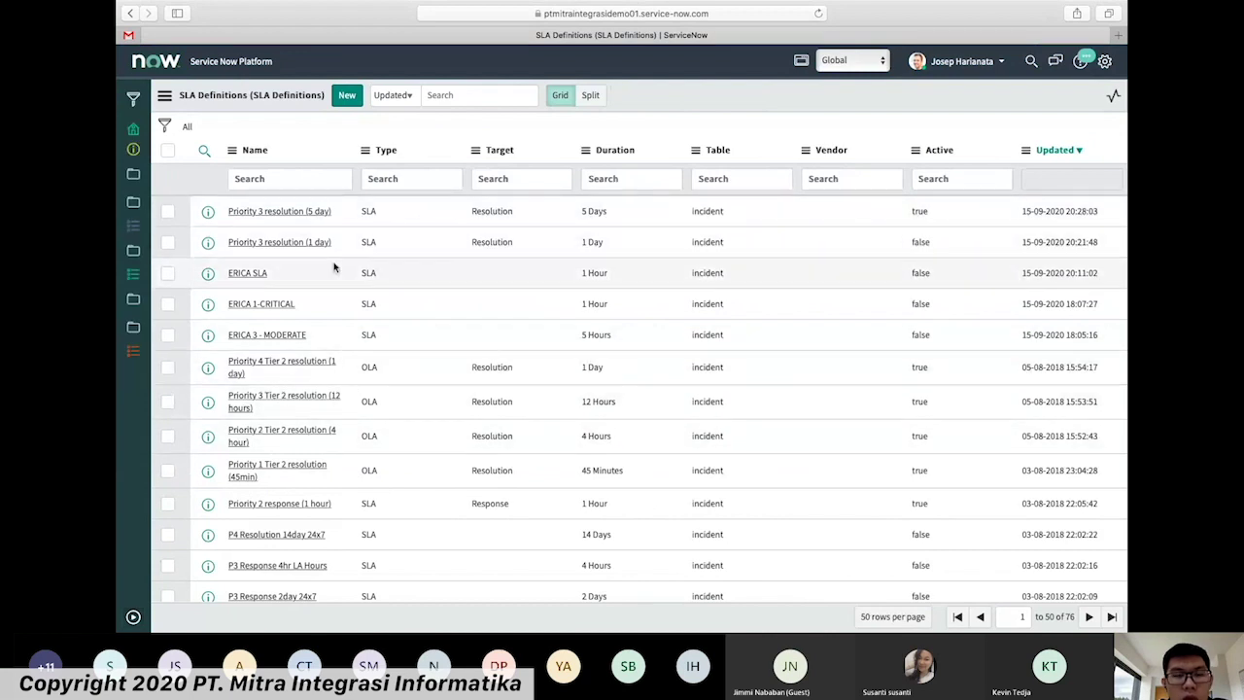
scroll(326, 411, down, 3)
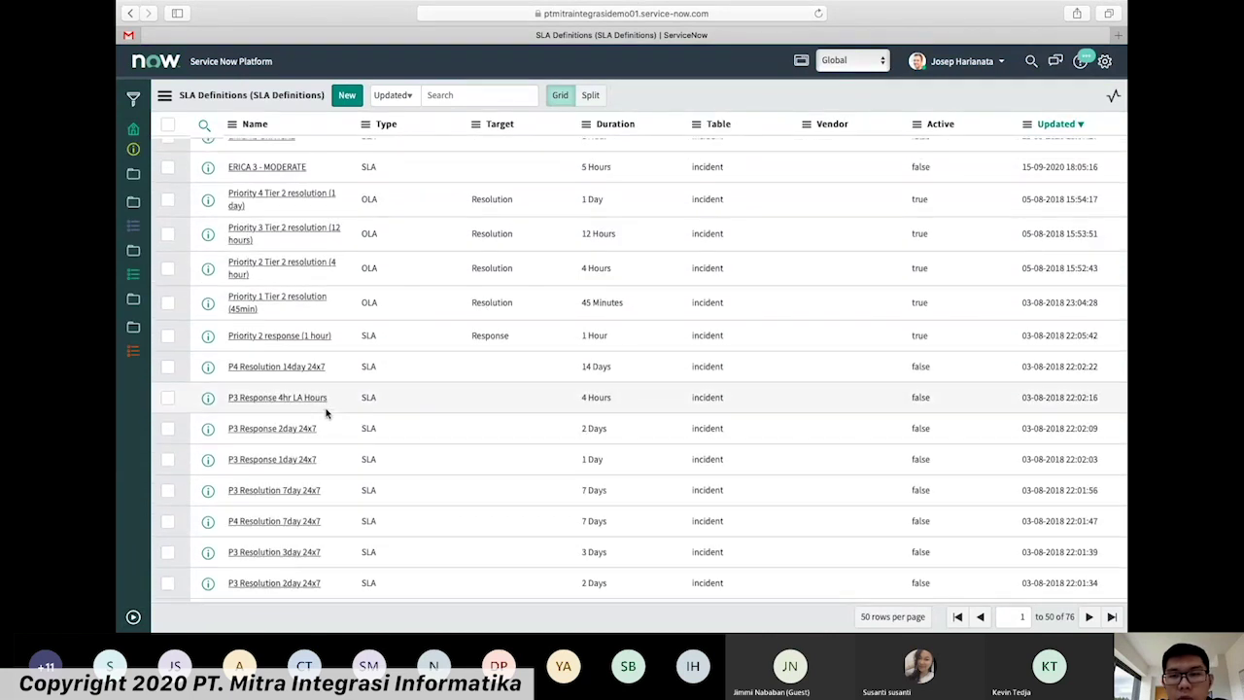
scroll(325, 411, up, 3)
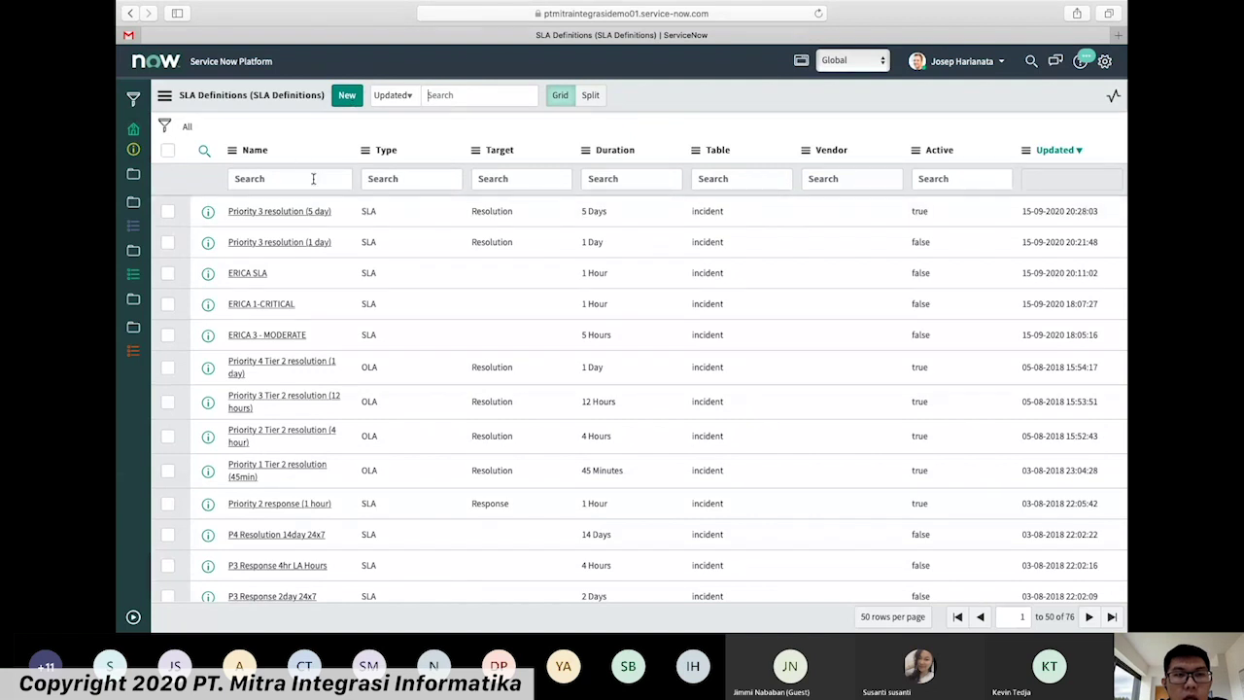
click(403, 178)
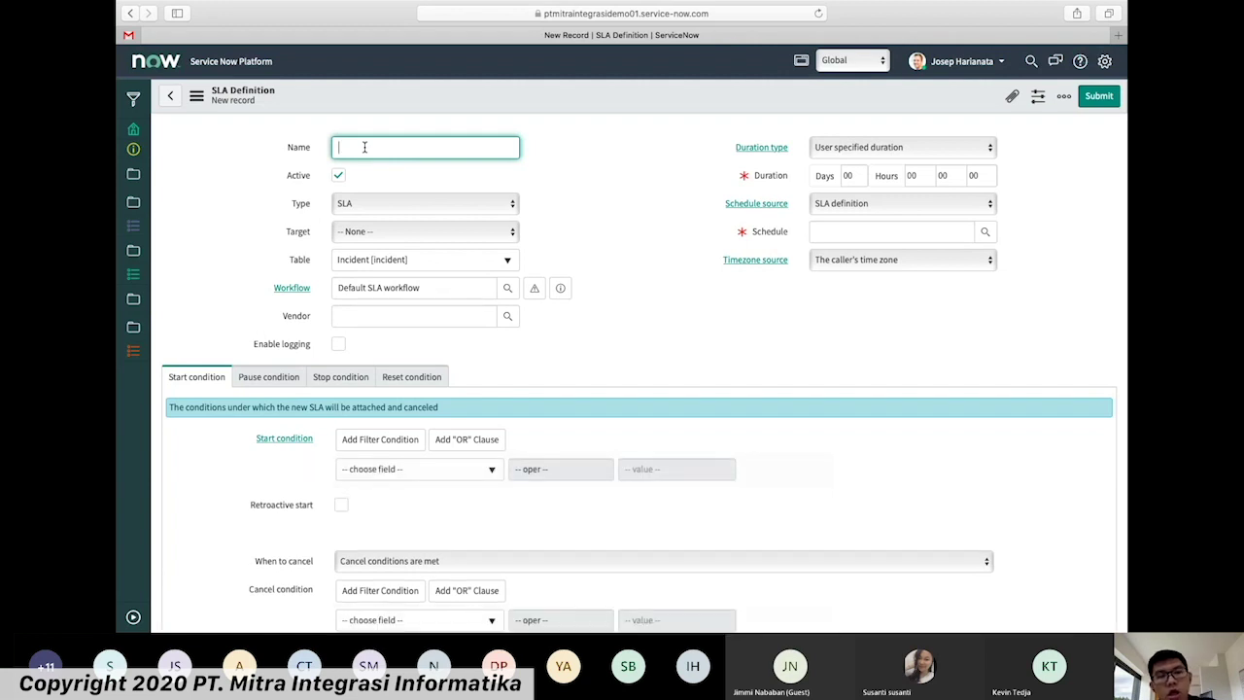
- Name the SLA definition 'Reponse Aplikasi SN - Moderate (30 Min)'
text(Reponse)
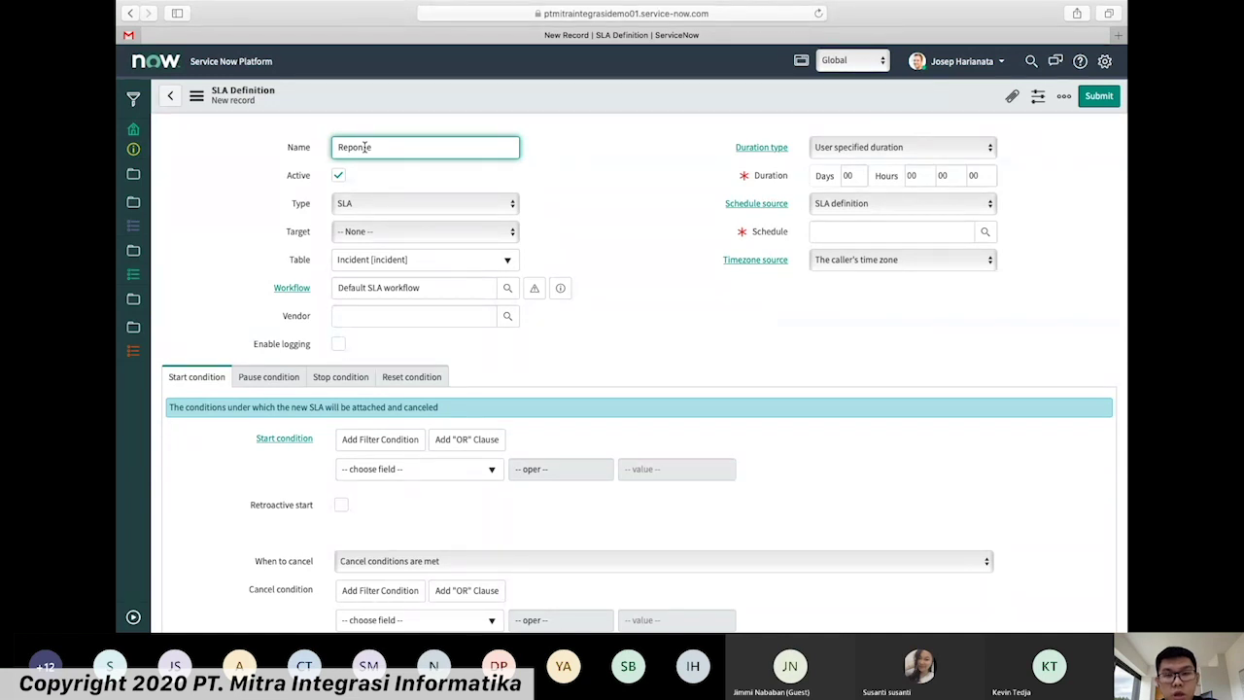
text(Aplikasi ServiceNow )
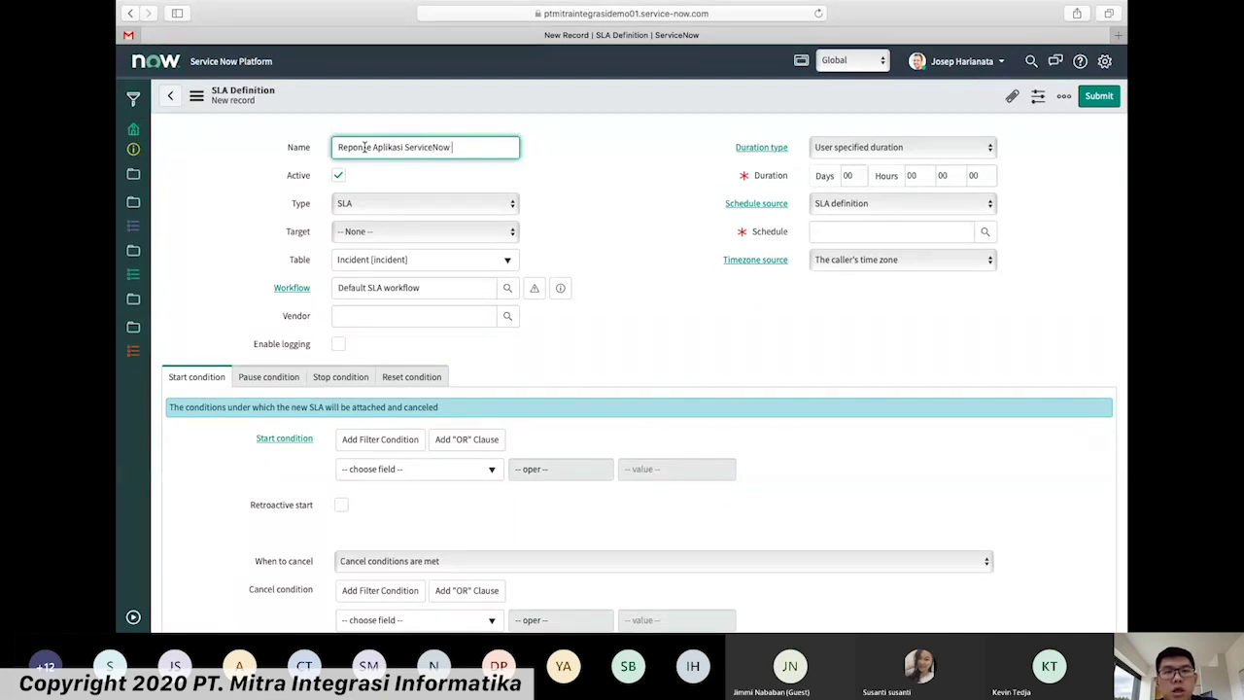
text(- )
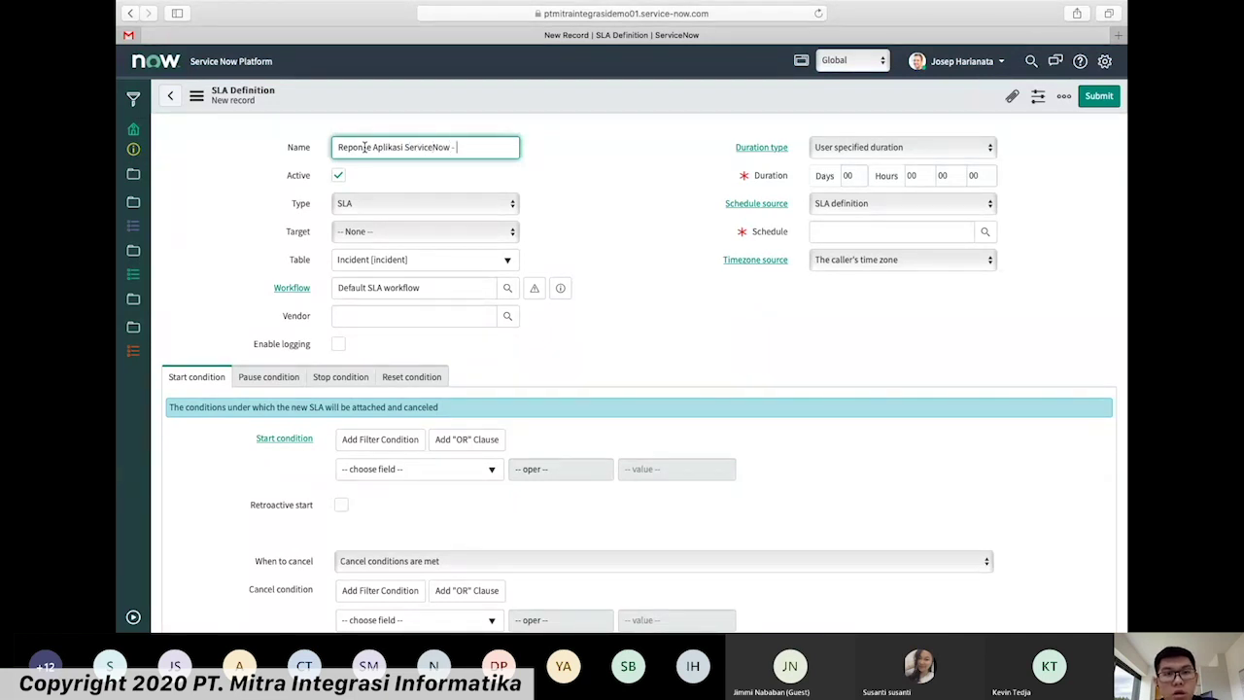
text(Mod)
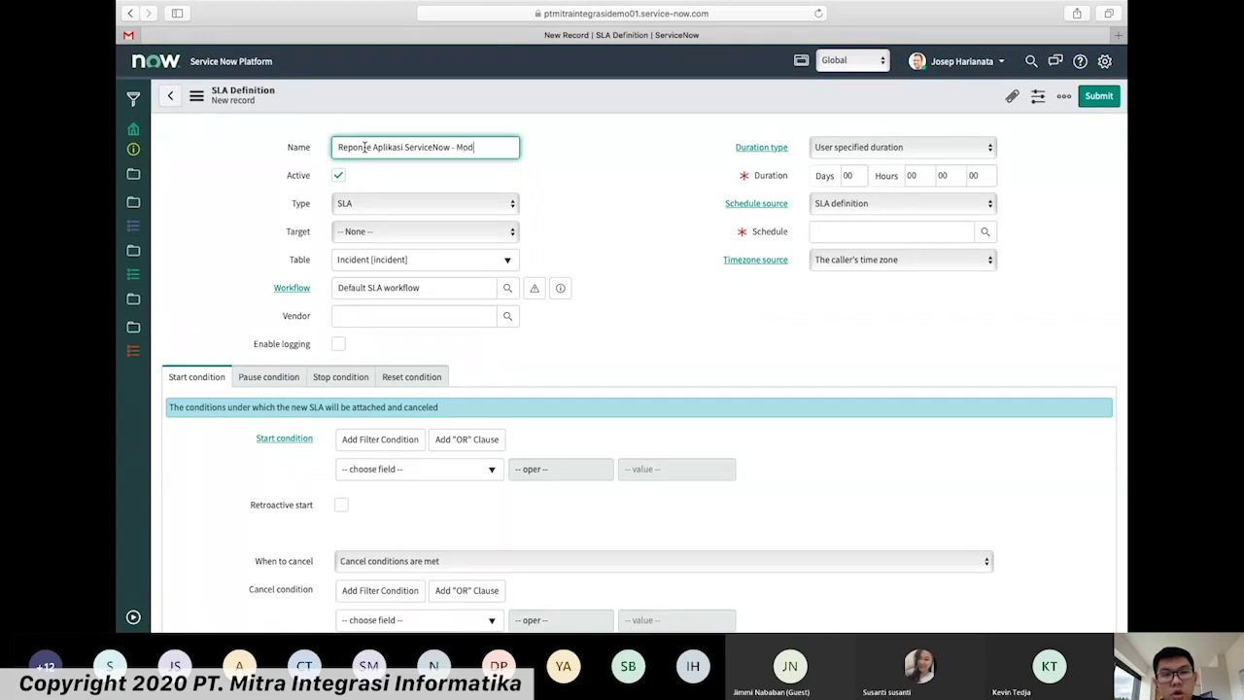
text(erate ()
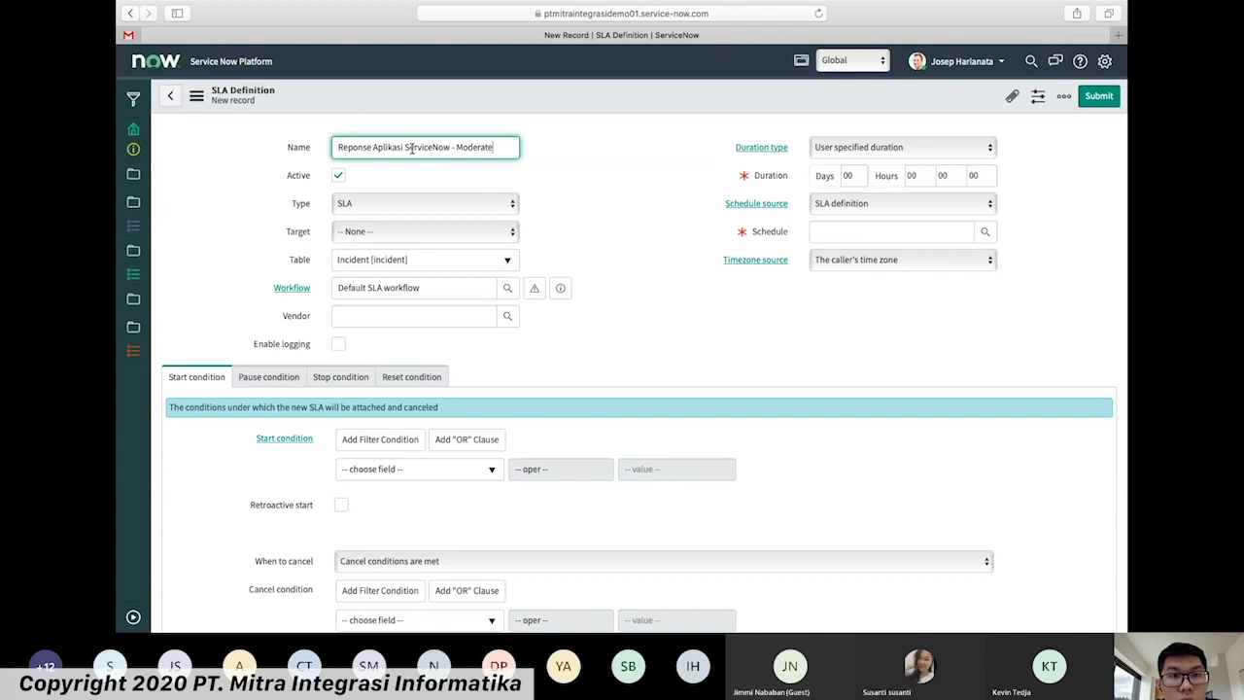
drag(404, 148, 450, 149)
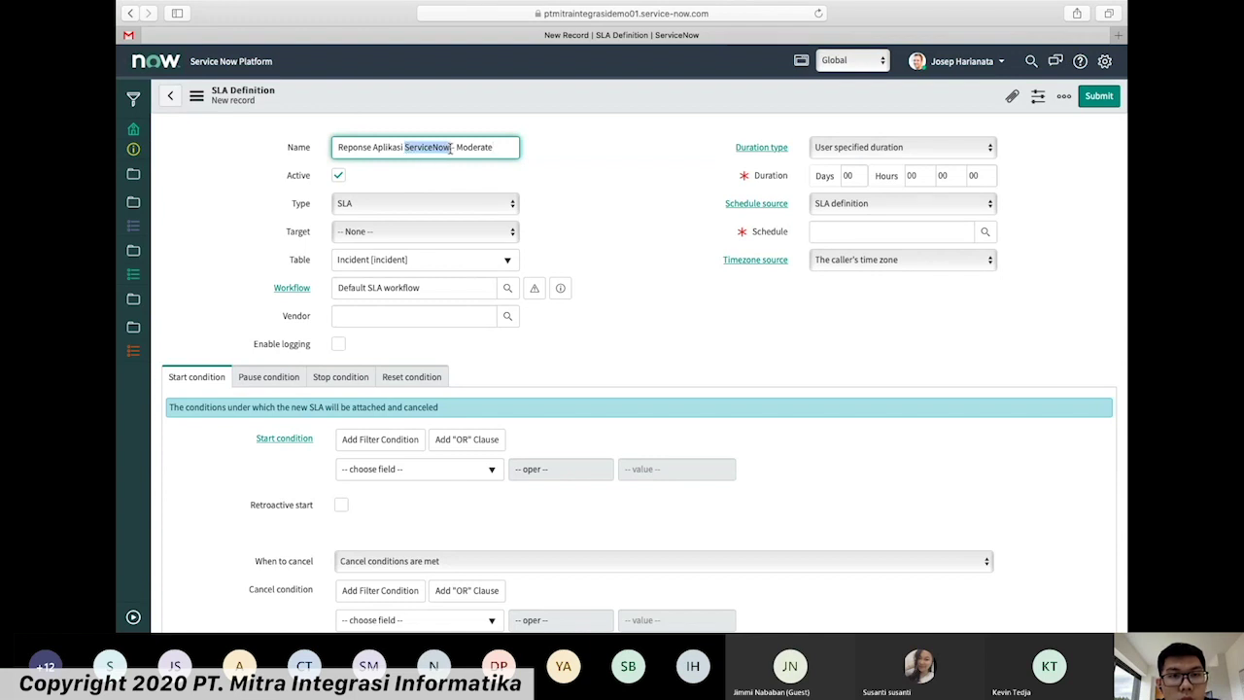
text(SN)
click(491, 145)
text((30)
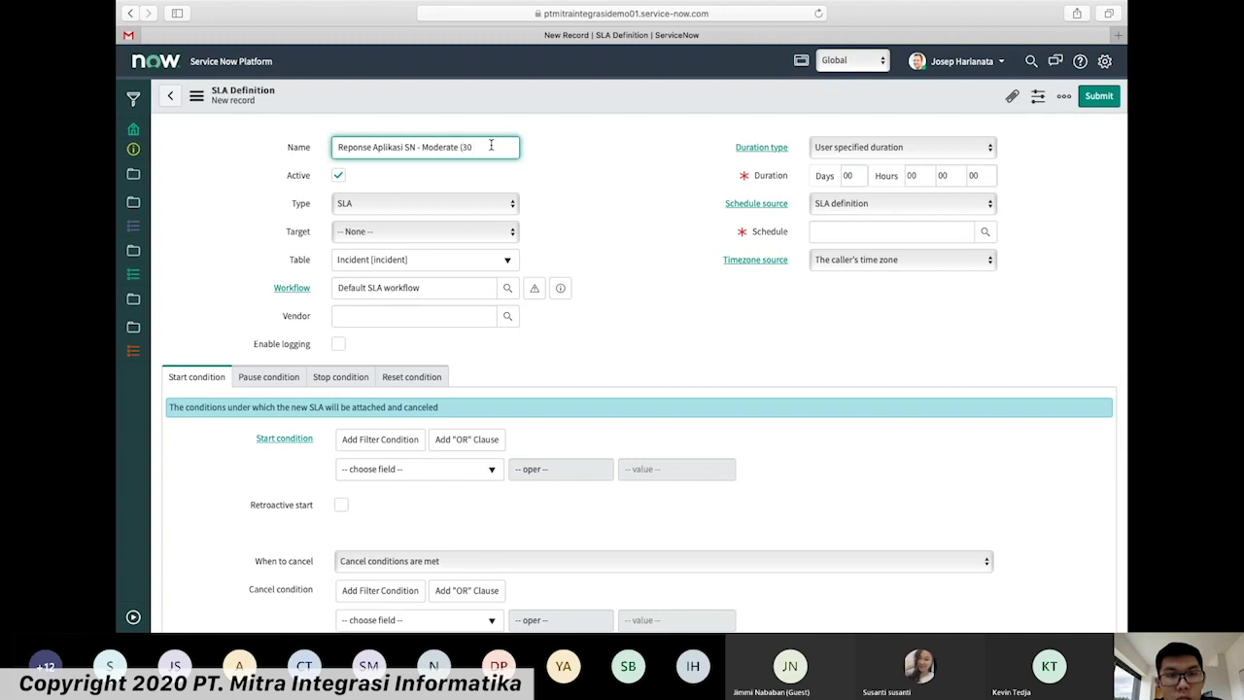
text( Min)
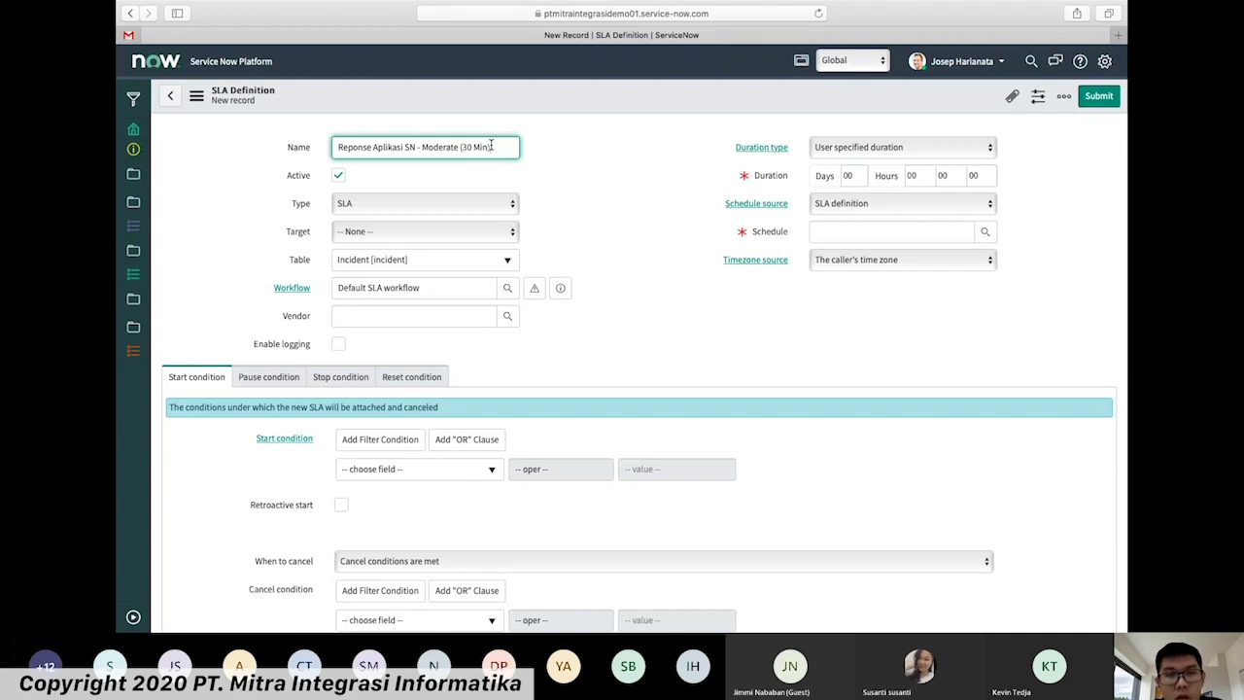
text())
- Keep Type SLA, no Target and table Incident, and review the Default SLA workflow
click(379, 205)
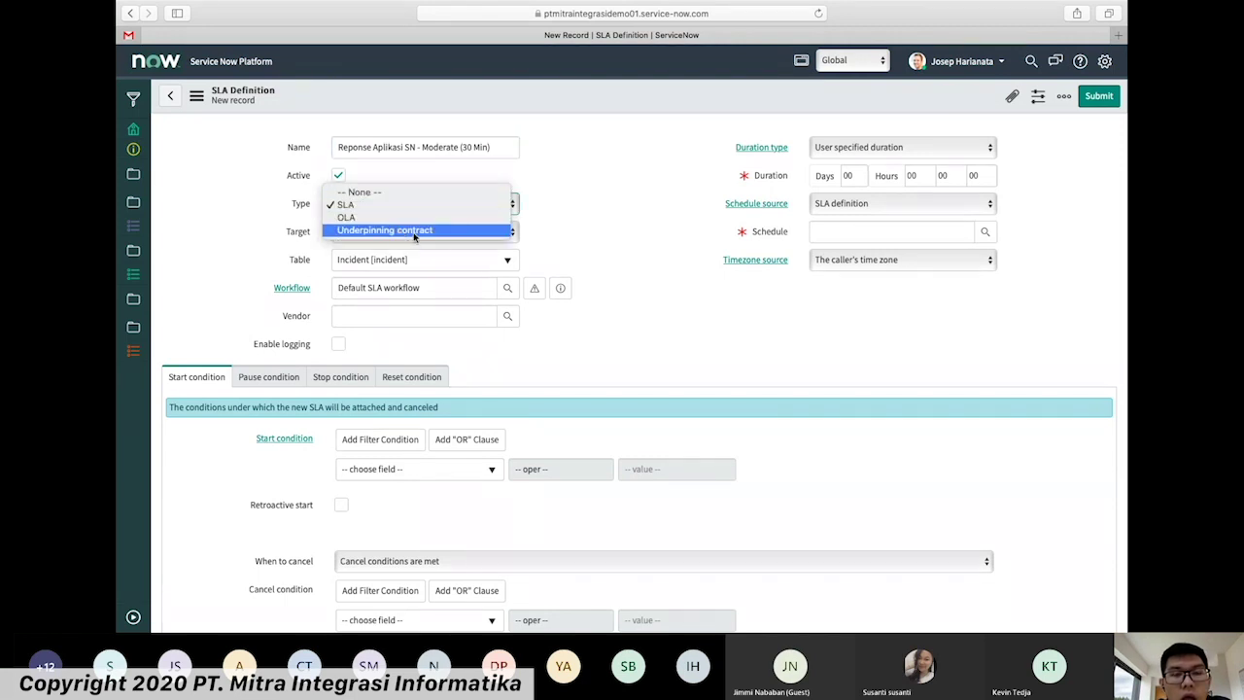
click(555, 220)
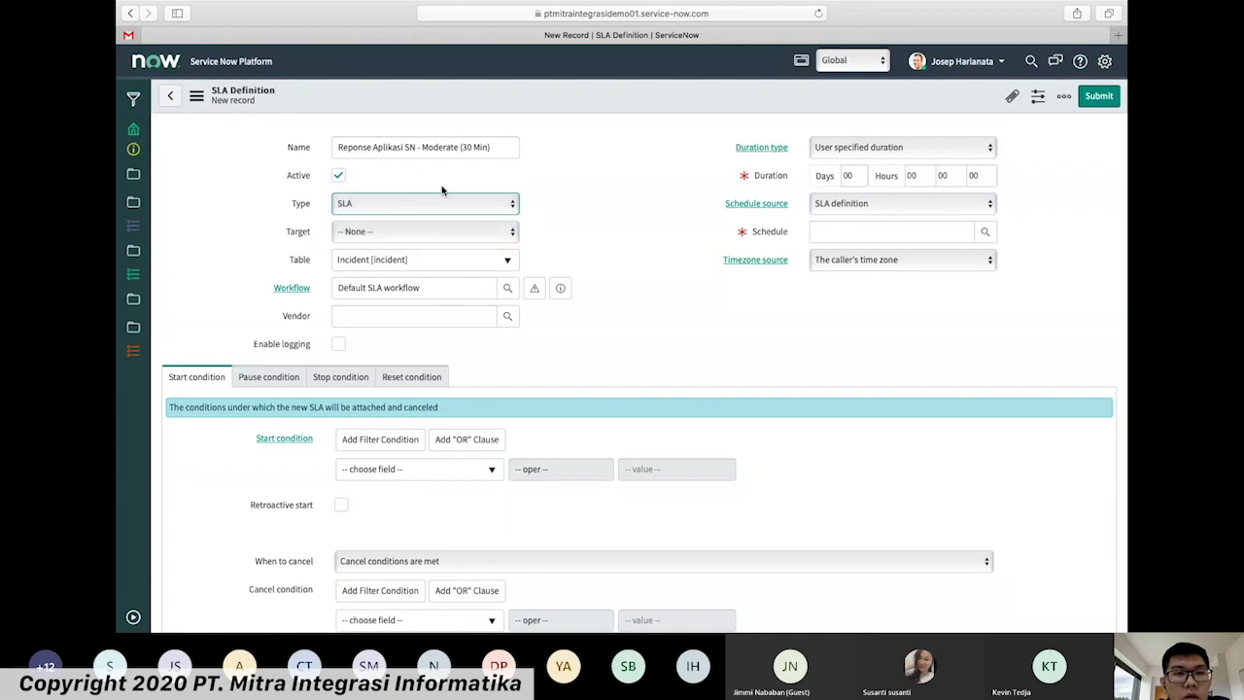
click(380, 235)
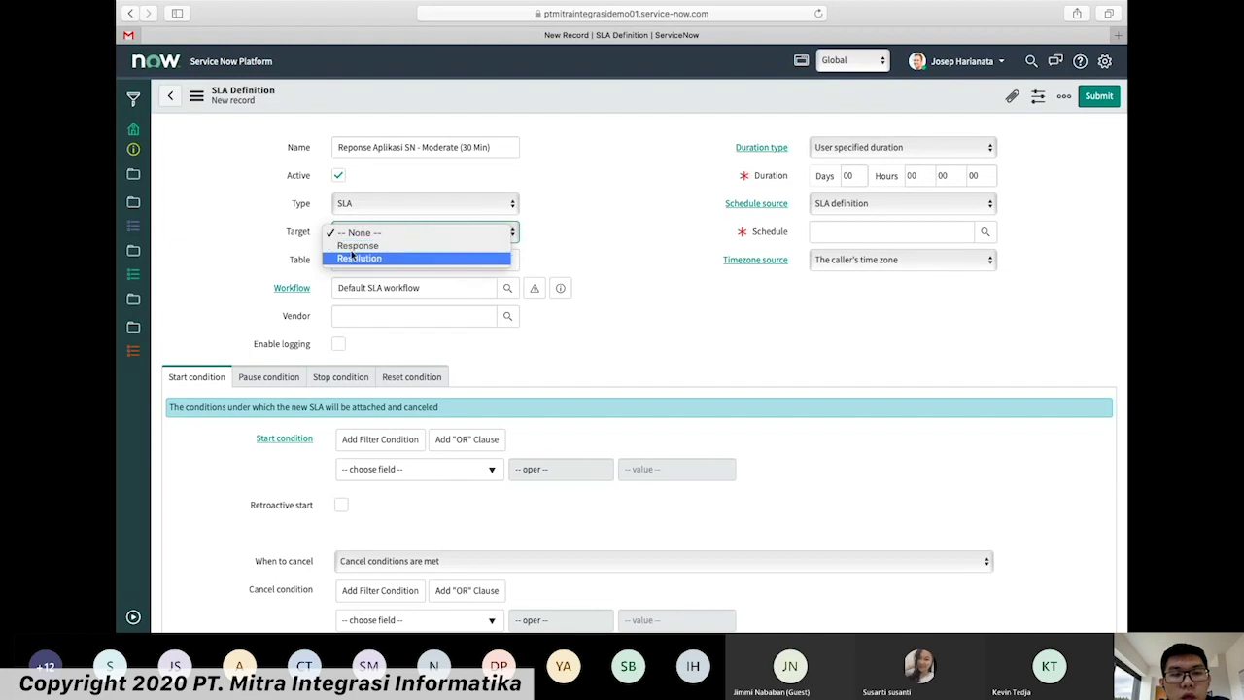
click(596, 268)
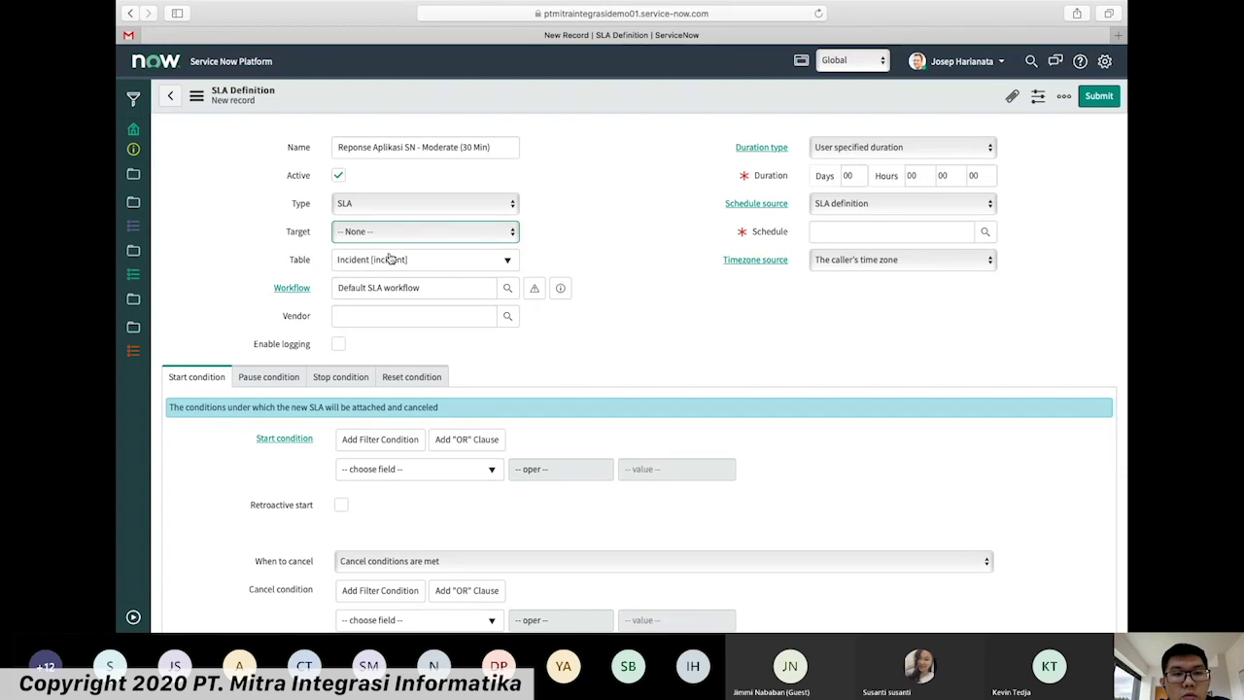
click(389, 259)
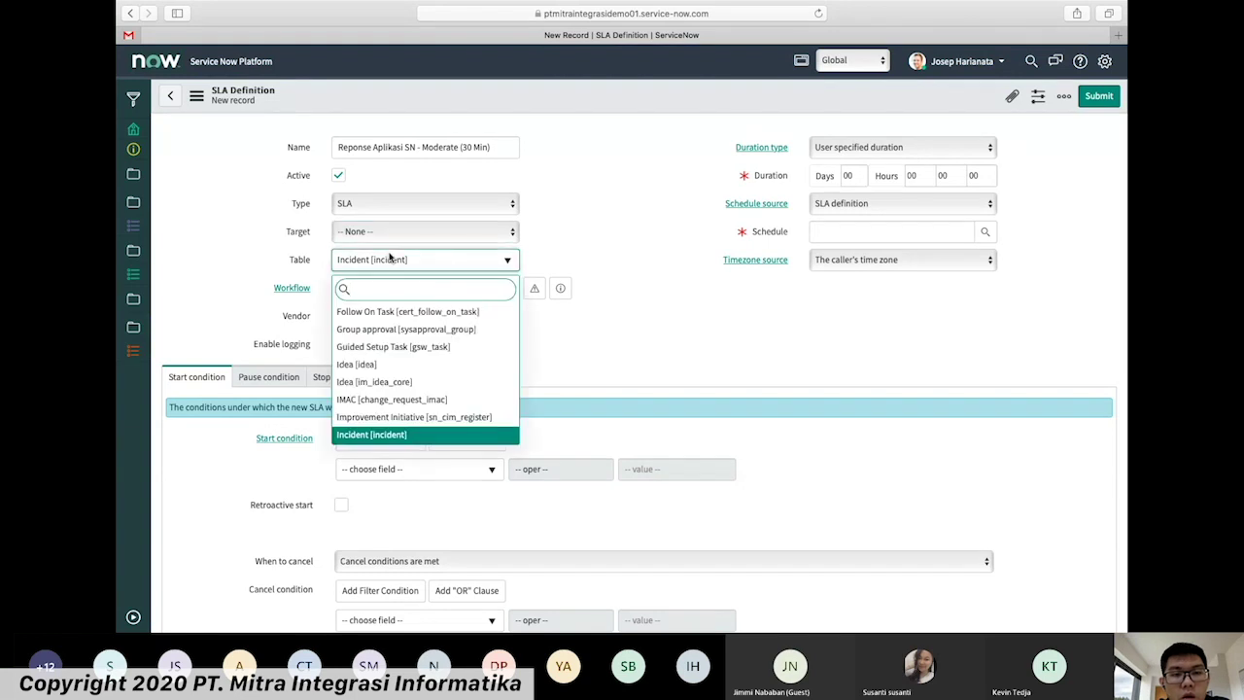
text(chan)
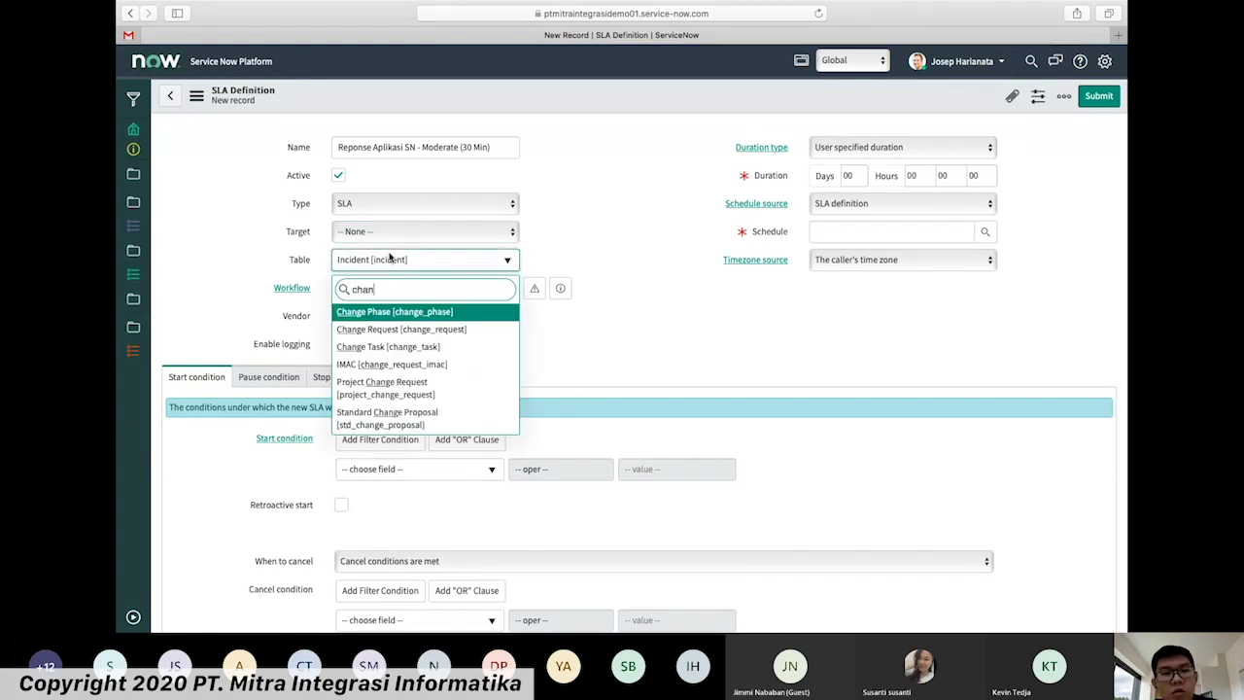
text(ge)
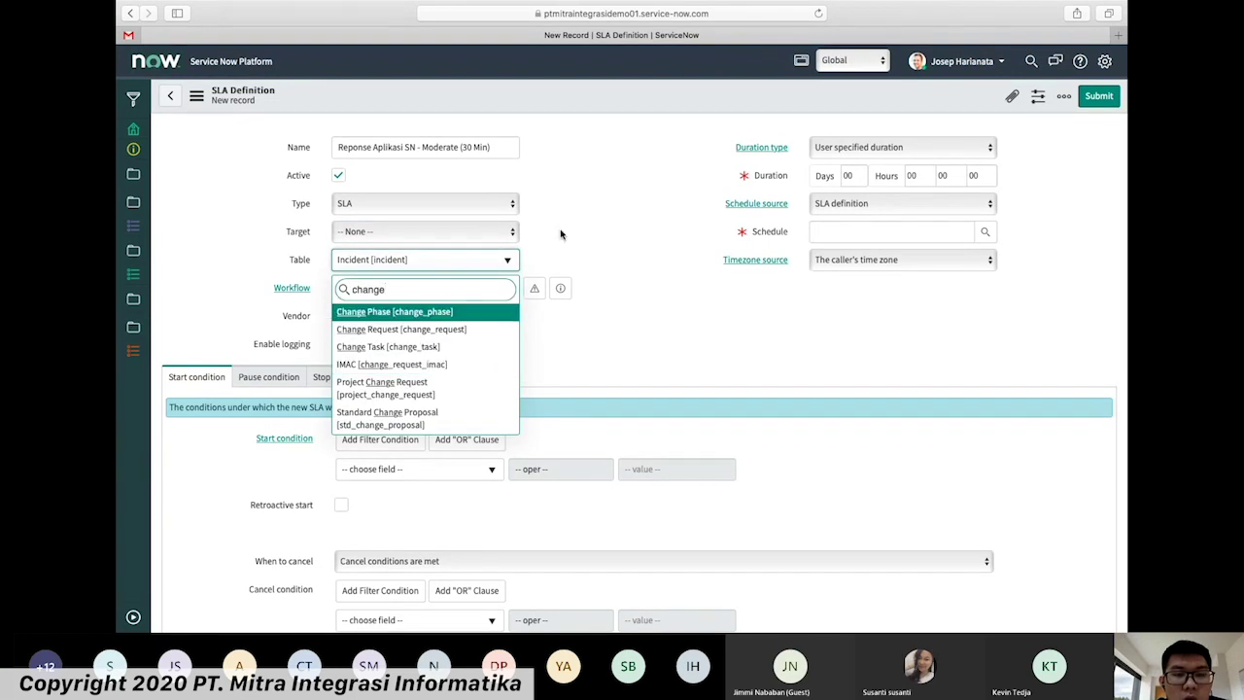
key(Escape)
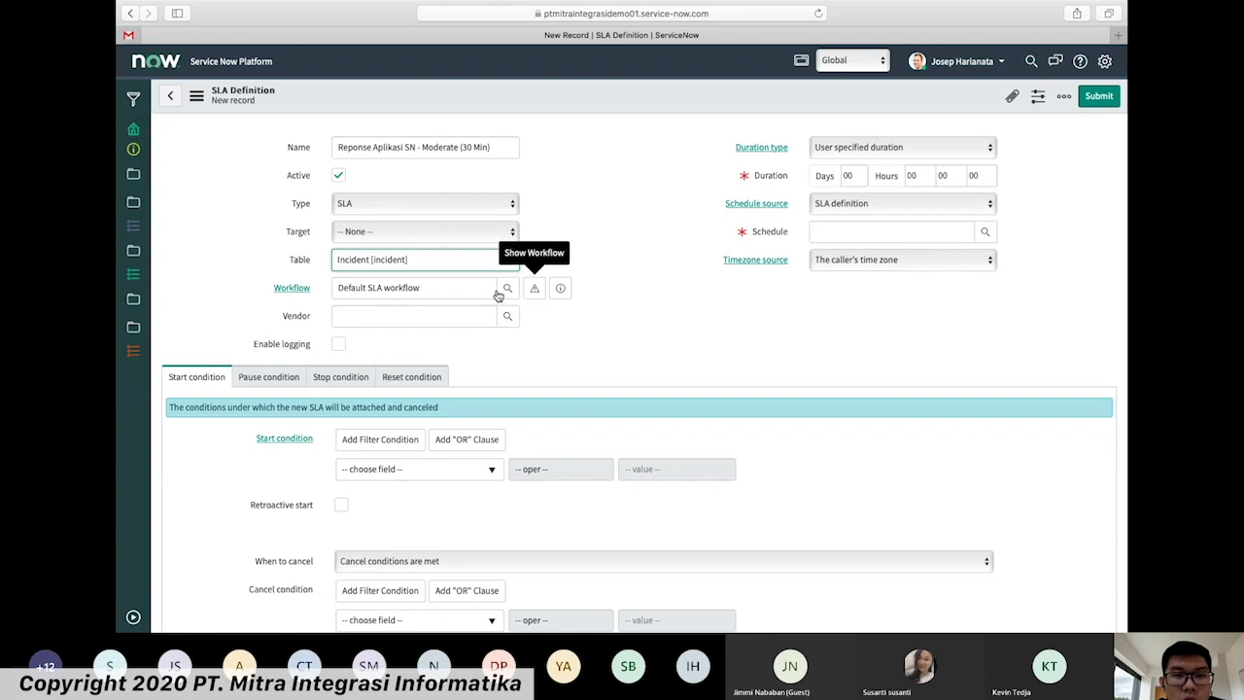
click(437, 289)
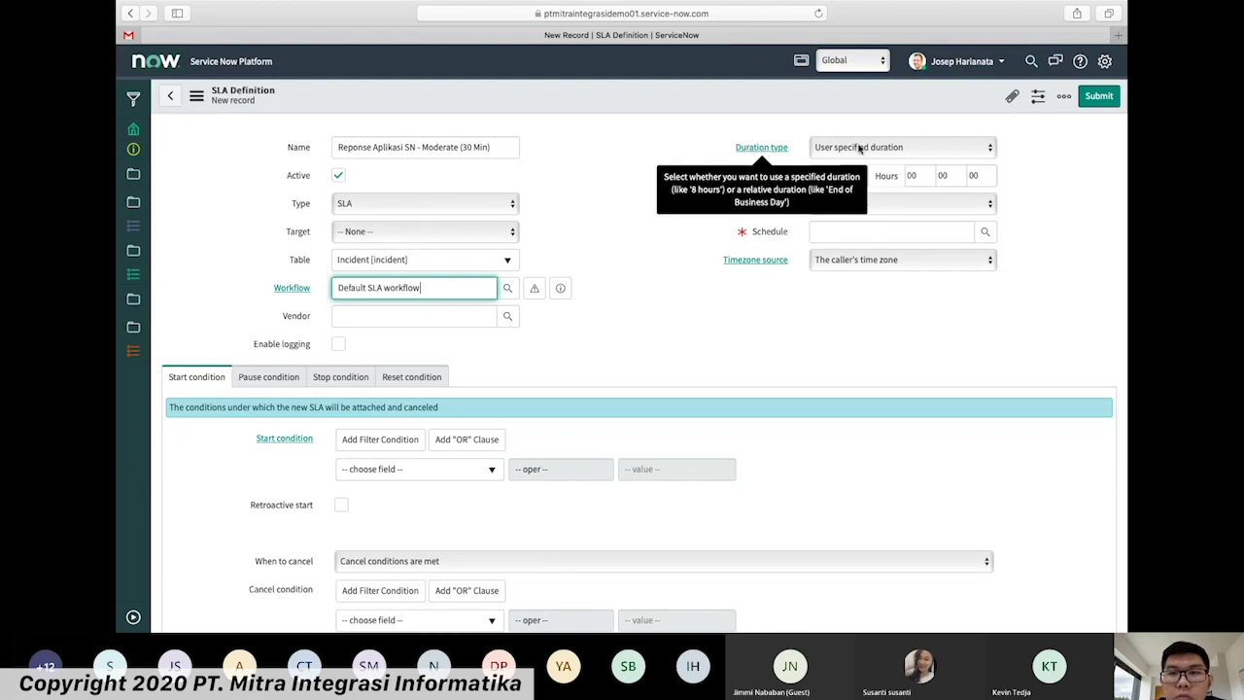
- Clear the days and set the SLA duration to 30 minutes
click(856, 176)
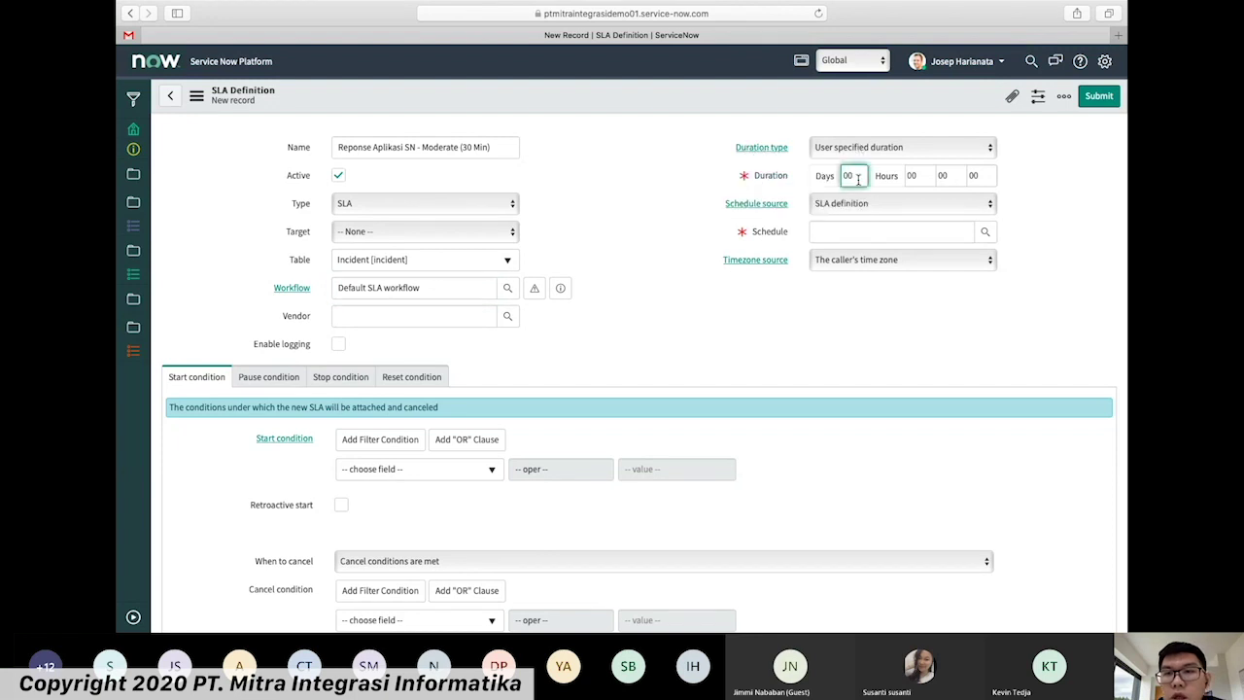
key(BackSpace)
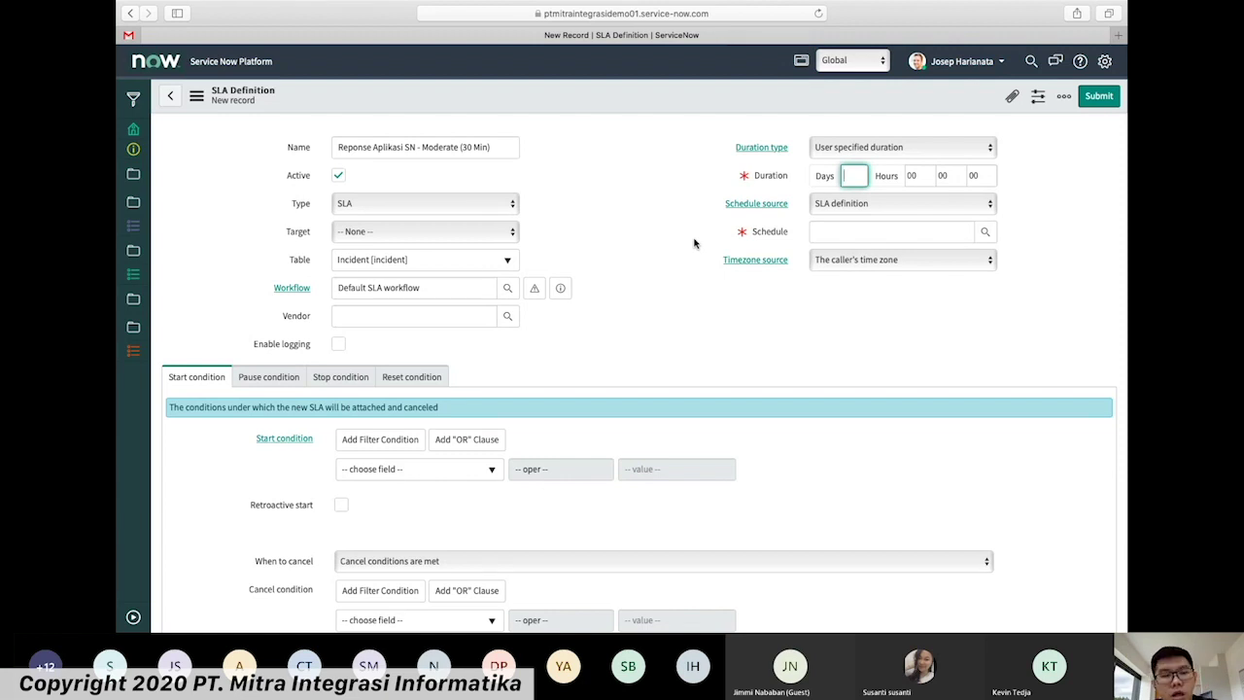
key(Tab)
key(Tab)
text(15)
key(Tab)
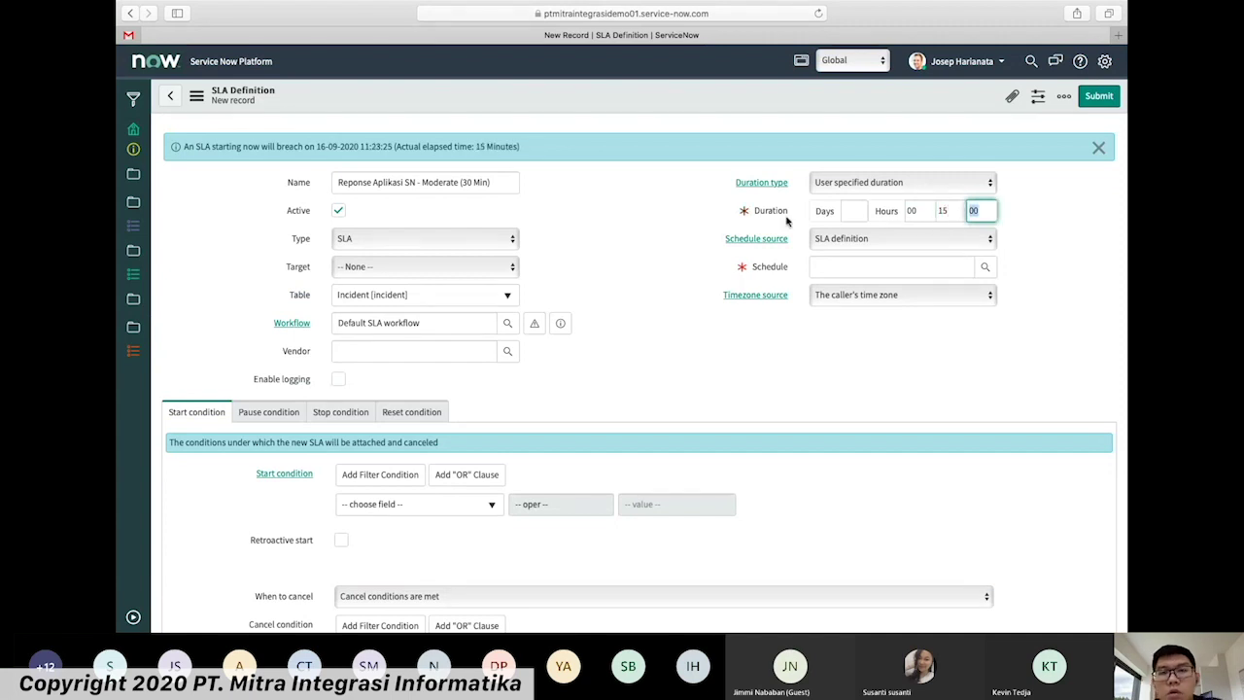
double_click(943, 210)
text(30)
key(Tab)
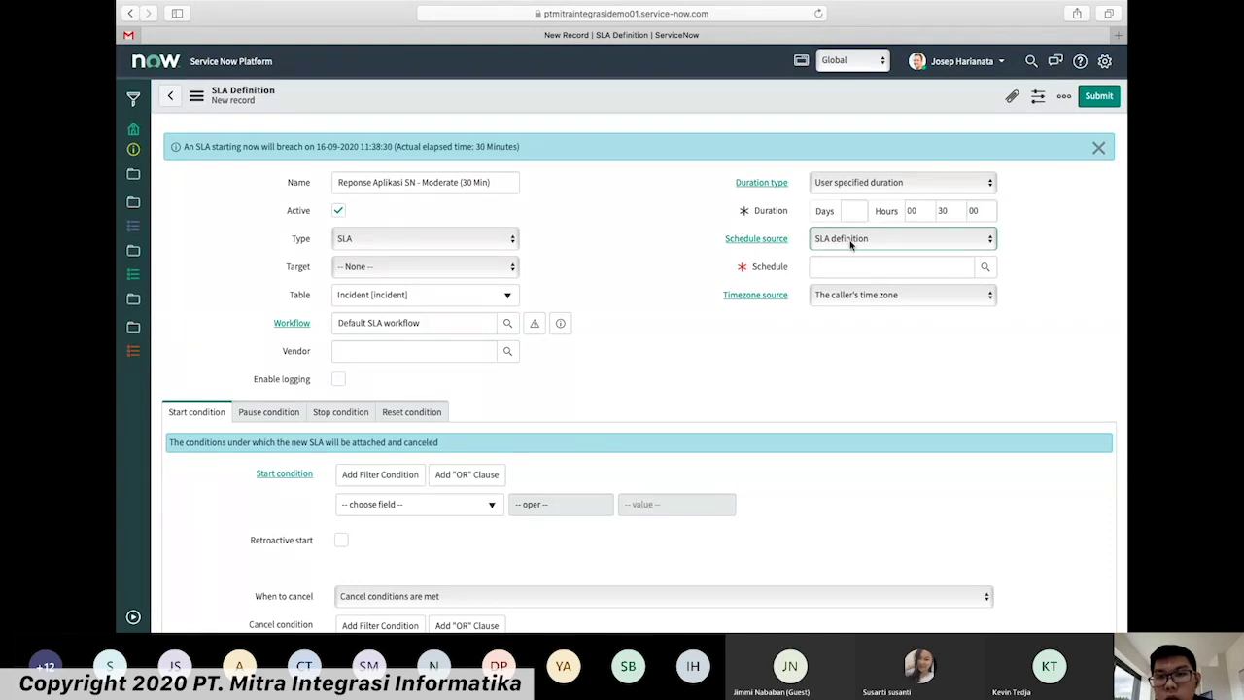
- Keep SLA definition as the schedule source and browse the available schedules
click(852, 243)
click(851, 241)
click(852, 245)
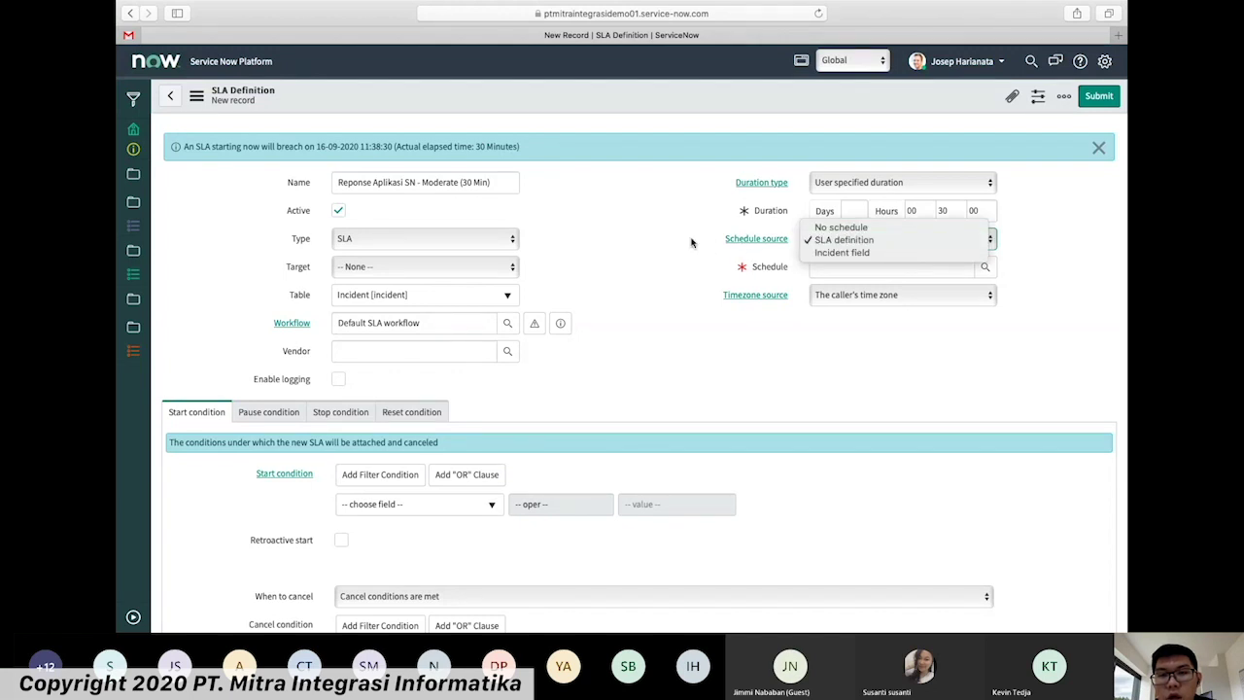
click(691, 242)
click(851, 247)
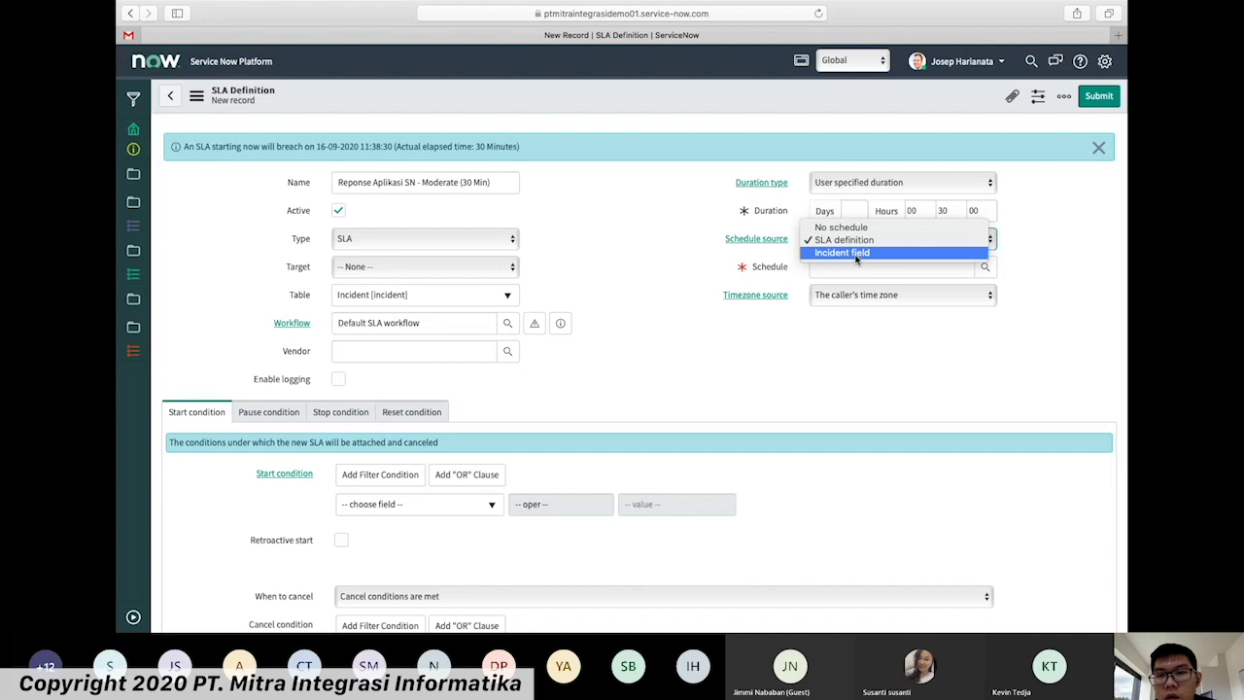
click(856, 254)
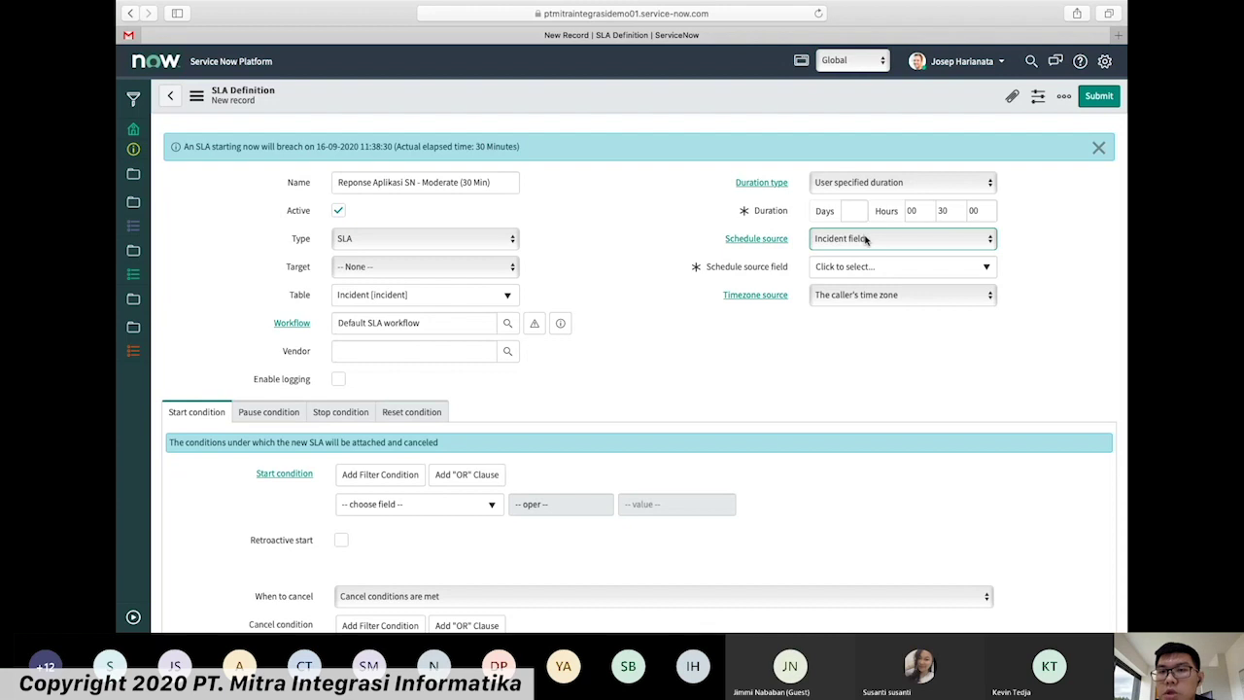
click(866, 240)
click(859, 227)
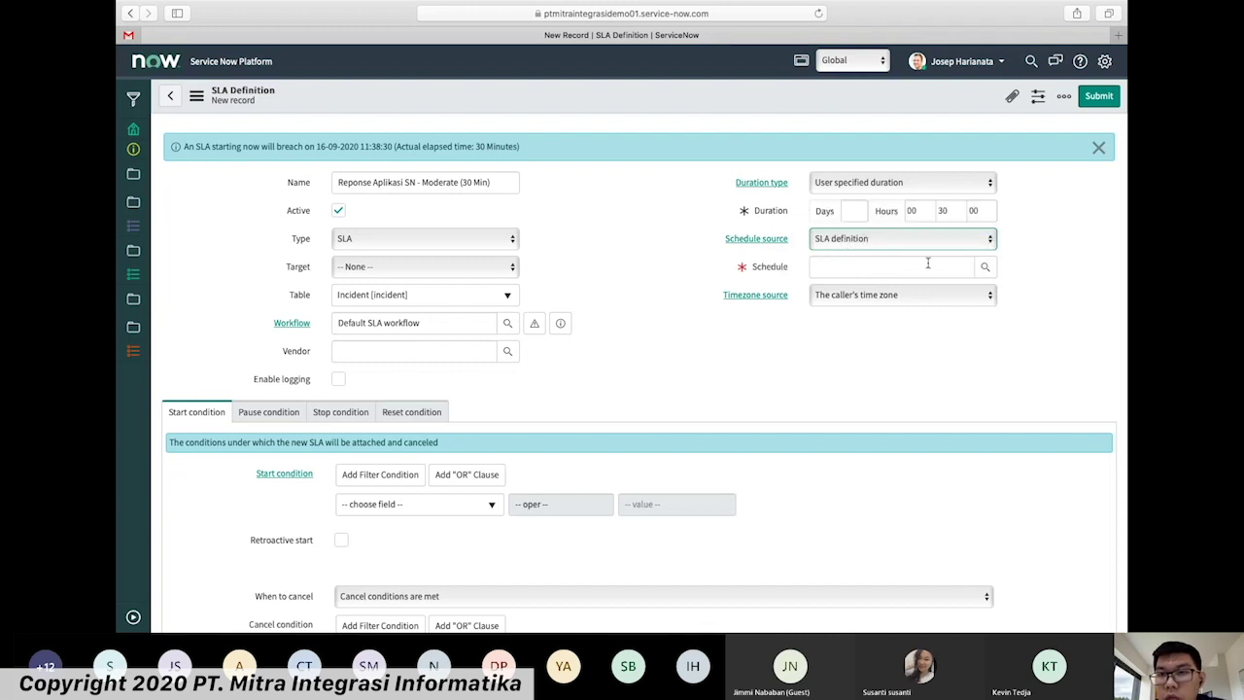
click(985, 269)
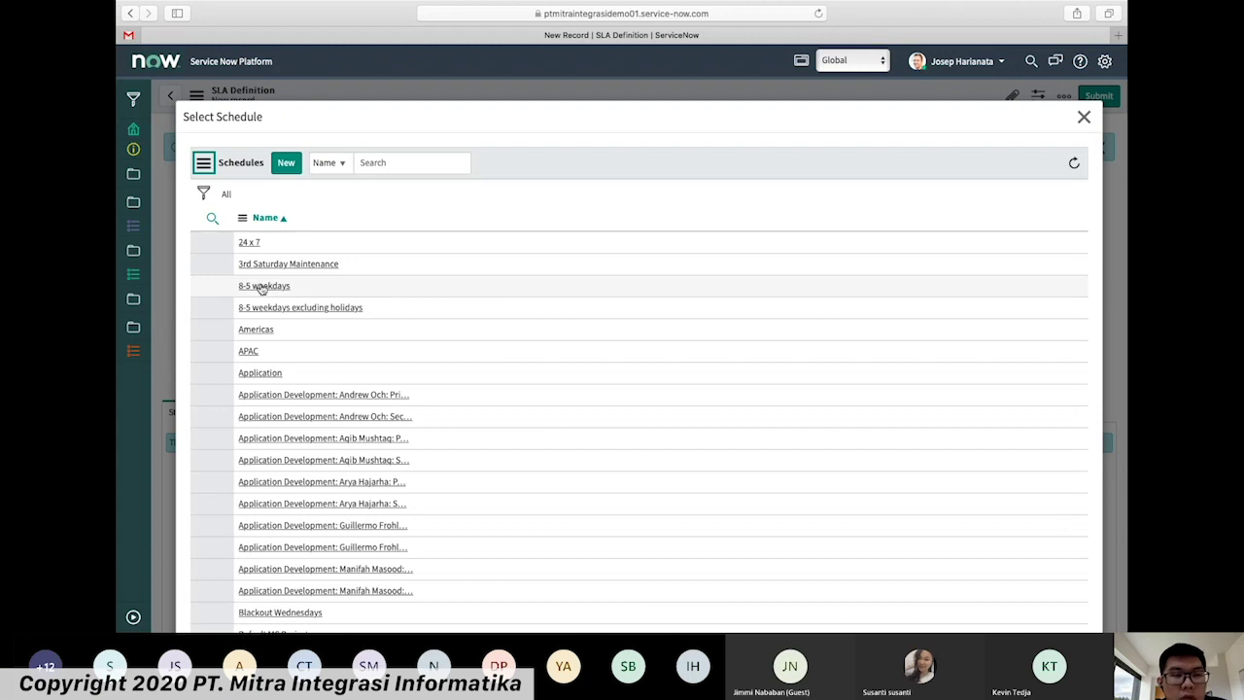
- Pick 8-5 weekdays from the Select Schedule list as the SLA schedule
click(262, 287)
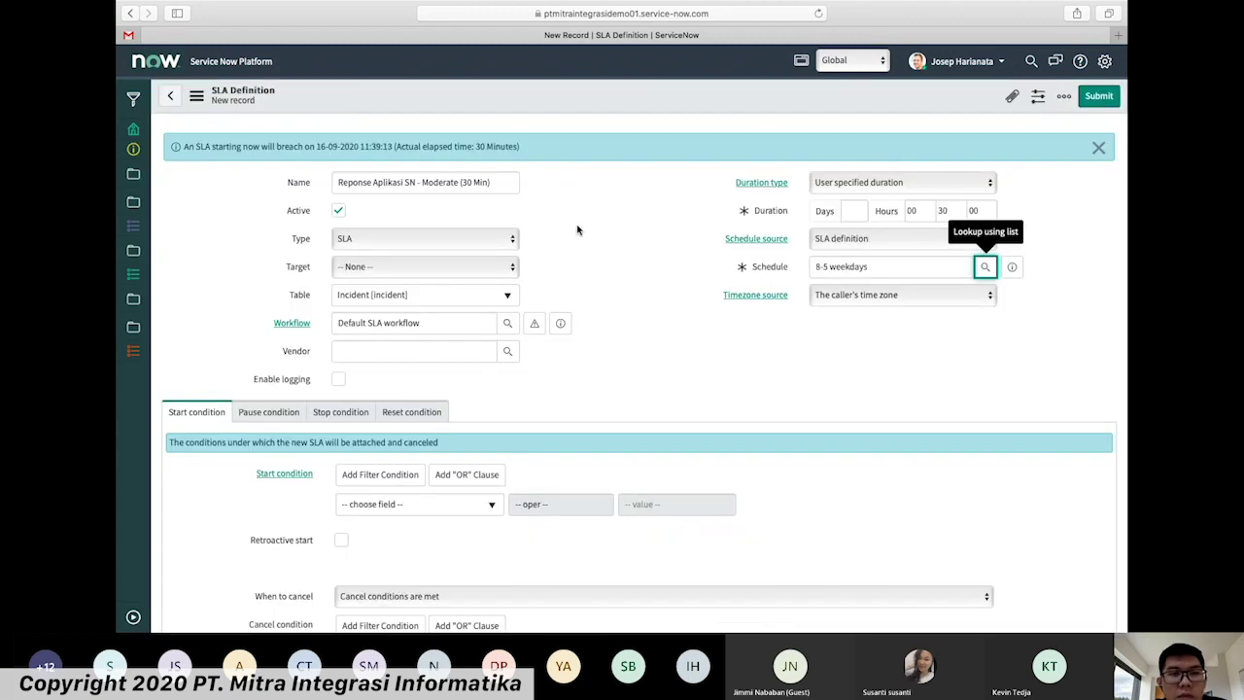
scroll(545, 273, down, 3)
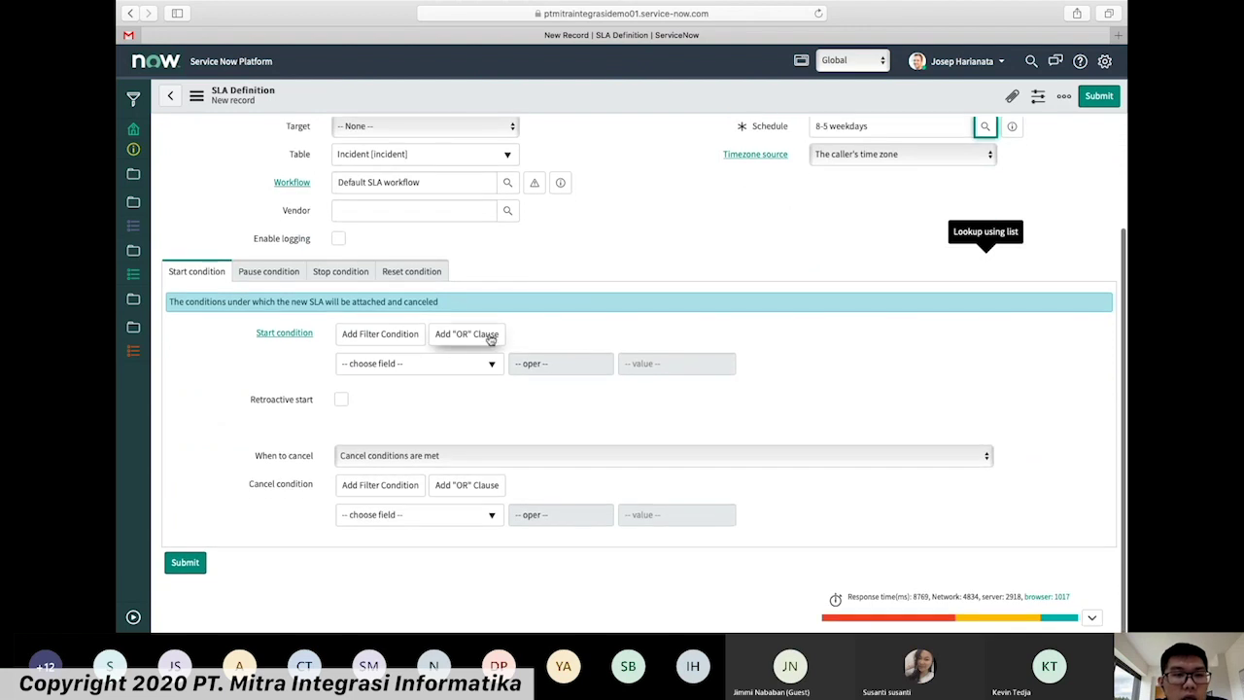
- Set the start condition to Active is true AND Priority is 3 - Moderate
click(448, 368)
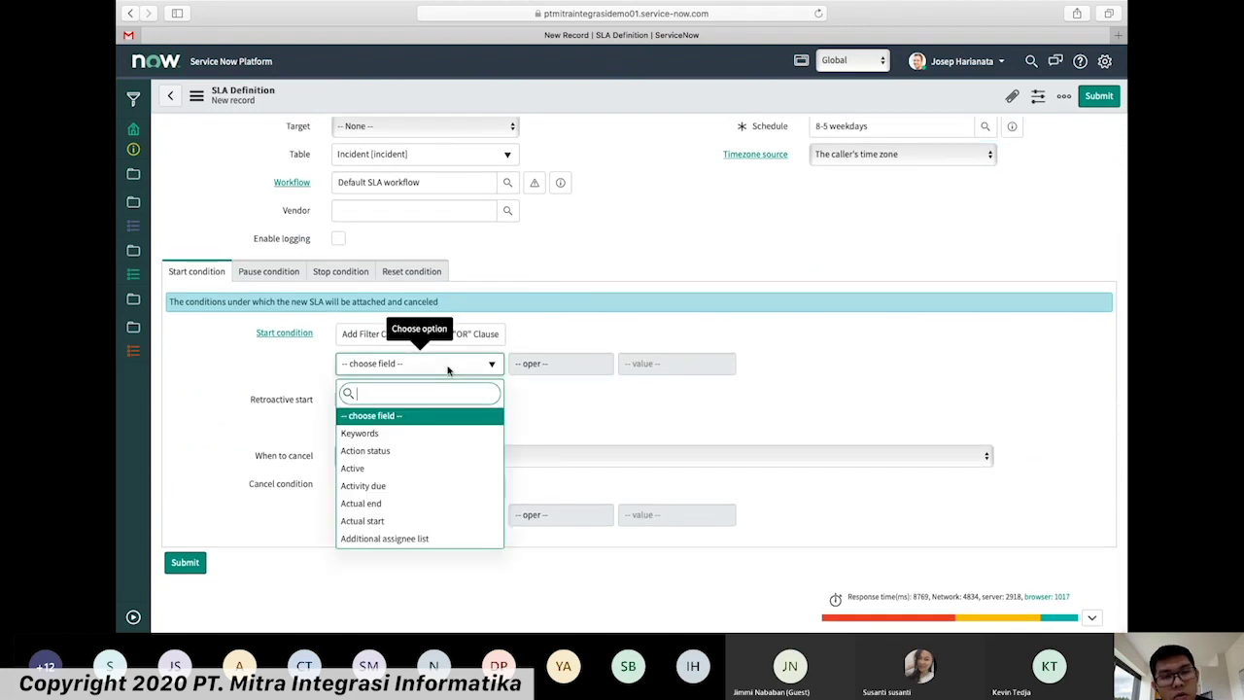
text(sta)
key(BackSpace)
key(BackSpace)
key(BackSpace)
text(act)
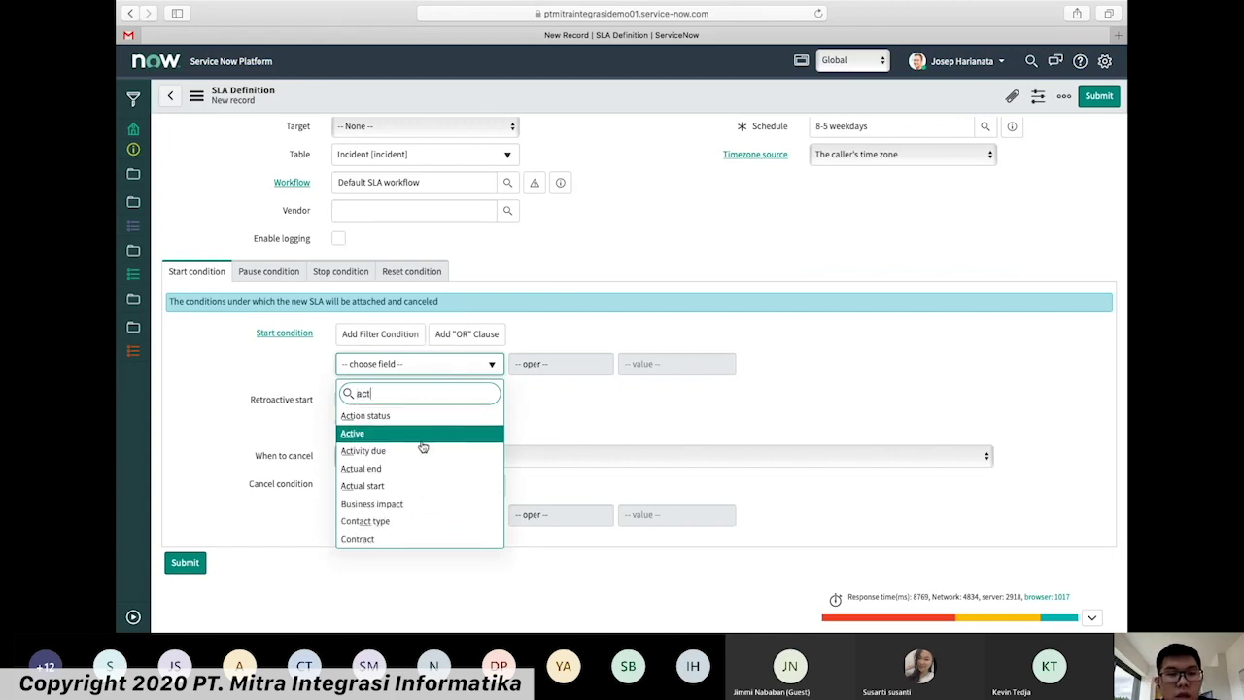
key(Return)
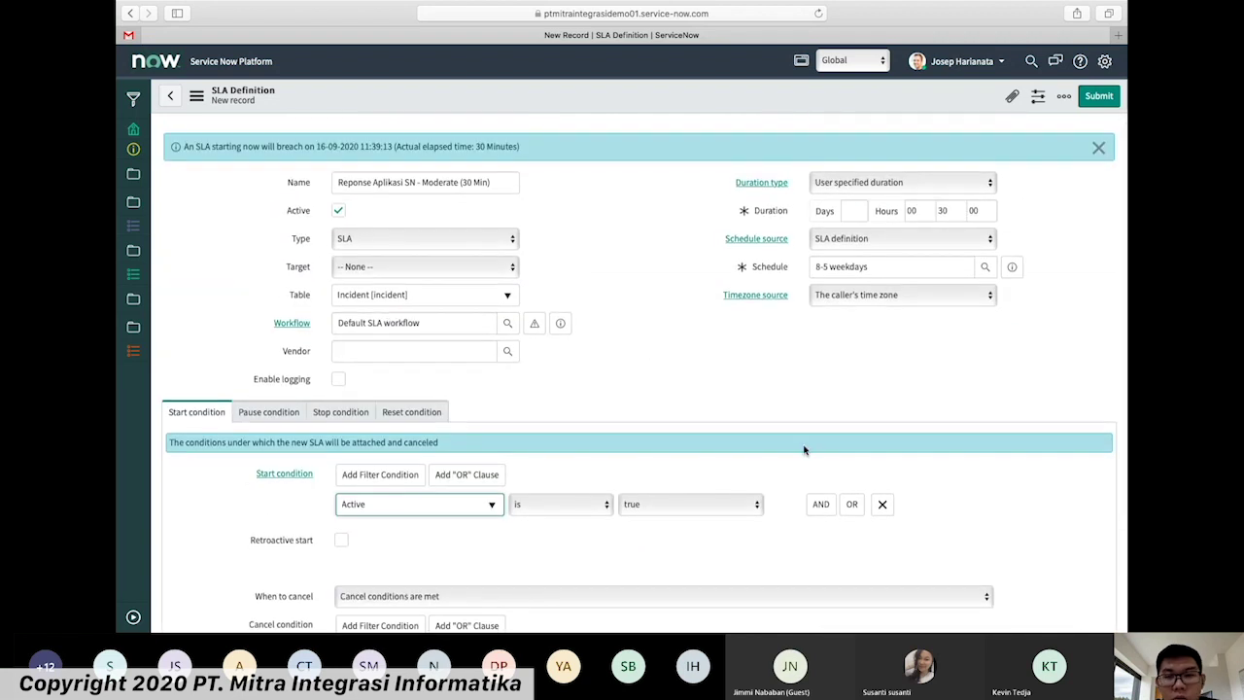
click(819, 506)
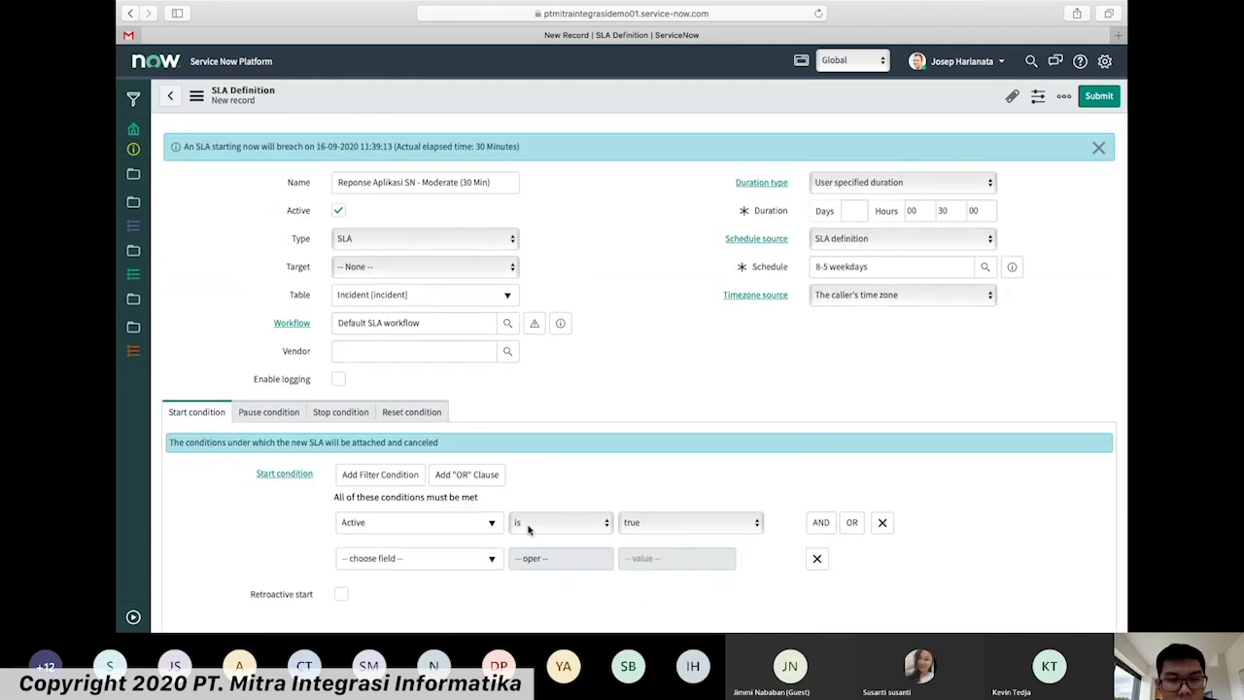
click(450, 559)
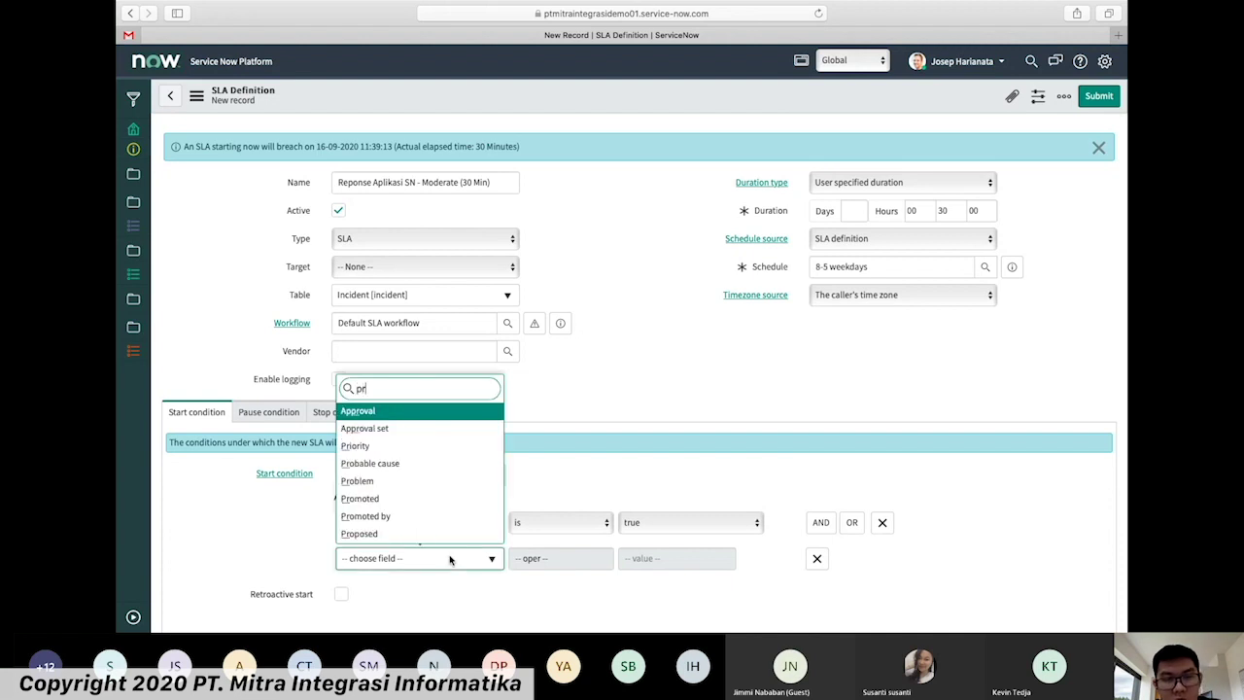
text(pri)
click(417, 535)
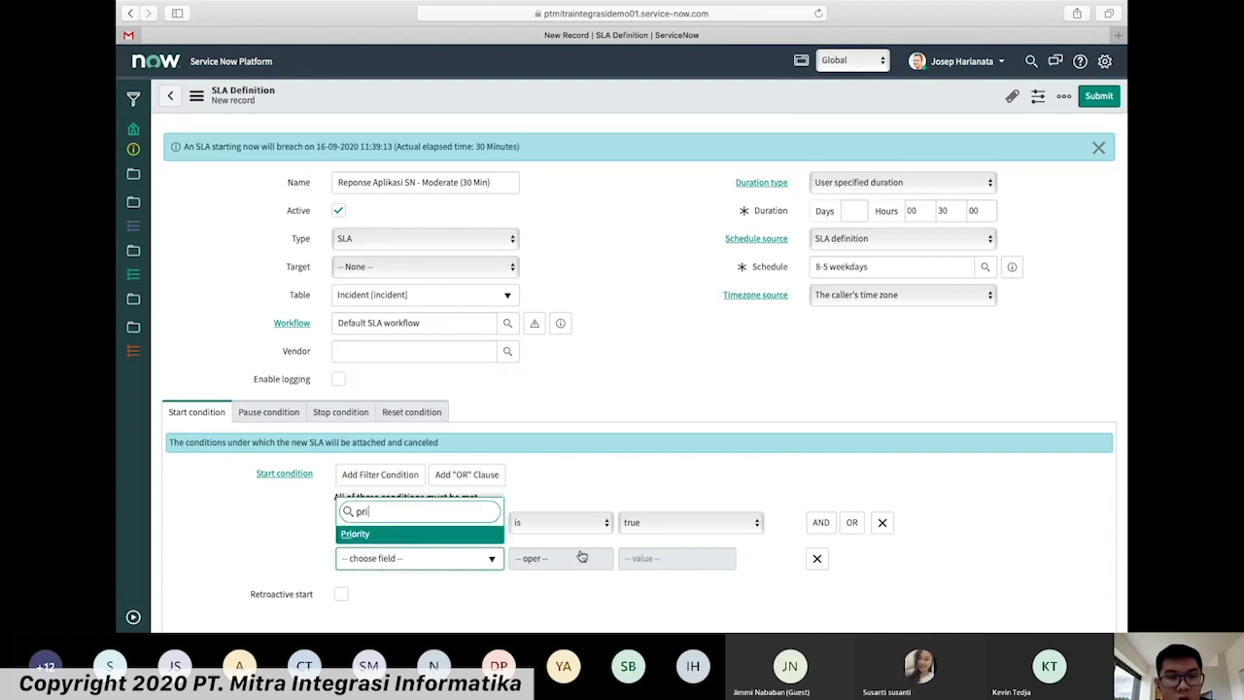
click(668, 562)
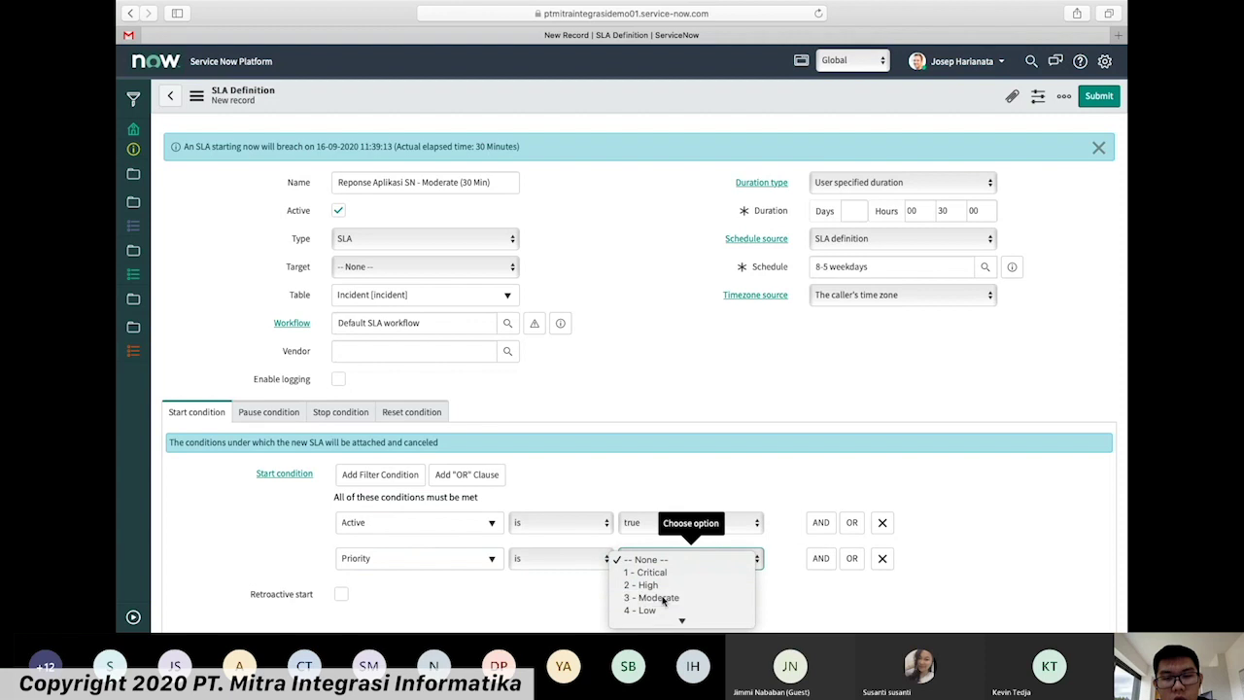
click(663, 596)
- Set the cancel condition to State is Canceled, then show the pause conditions
scroll(682, 478, down, 3)
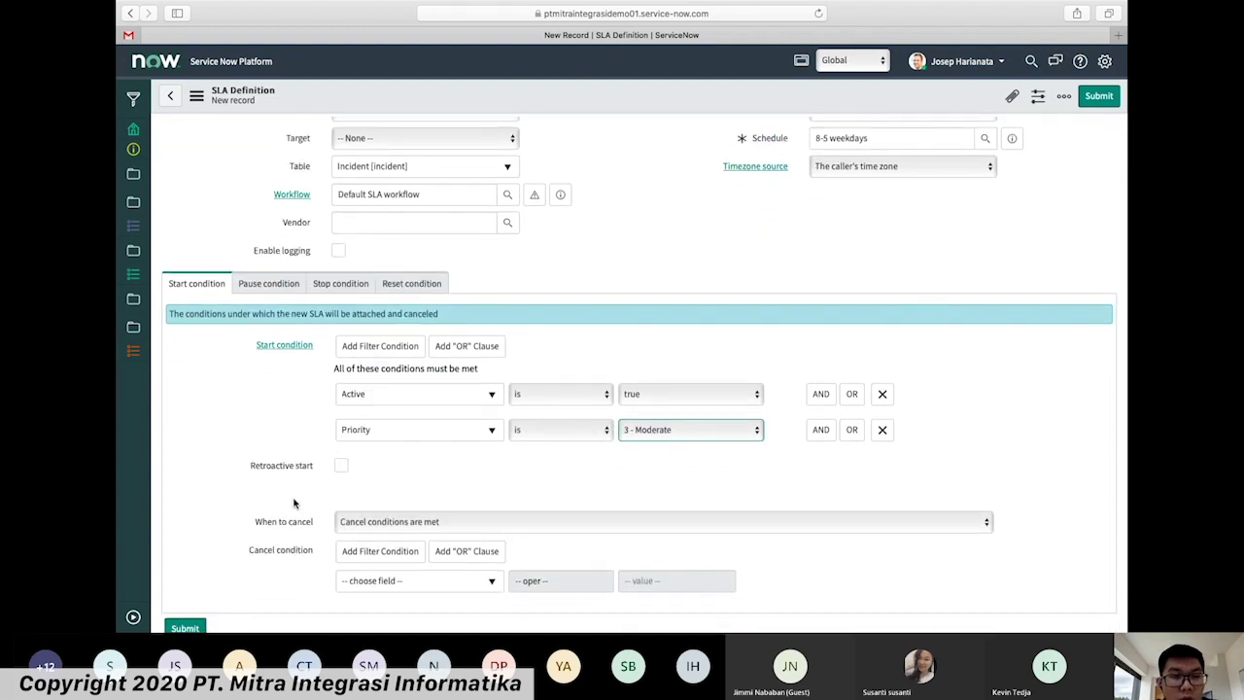
scroll(293, 502, down, 1)
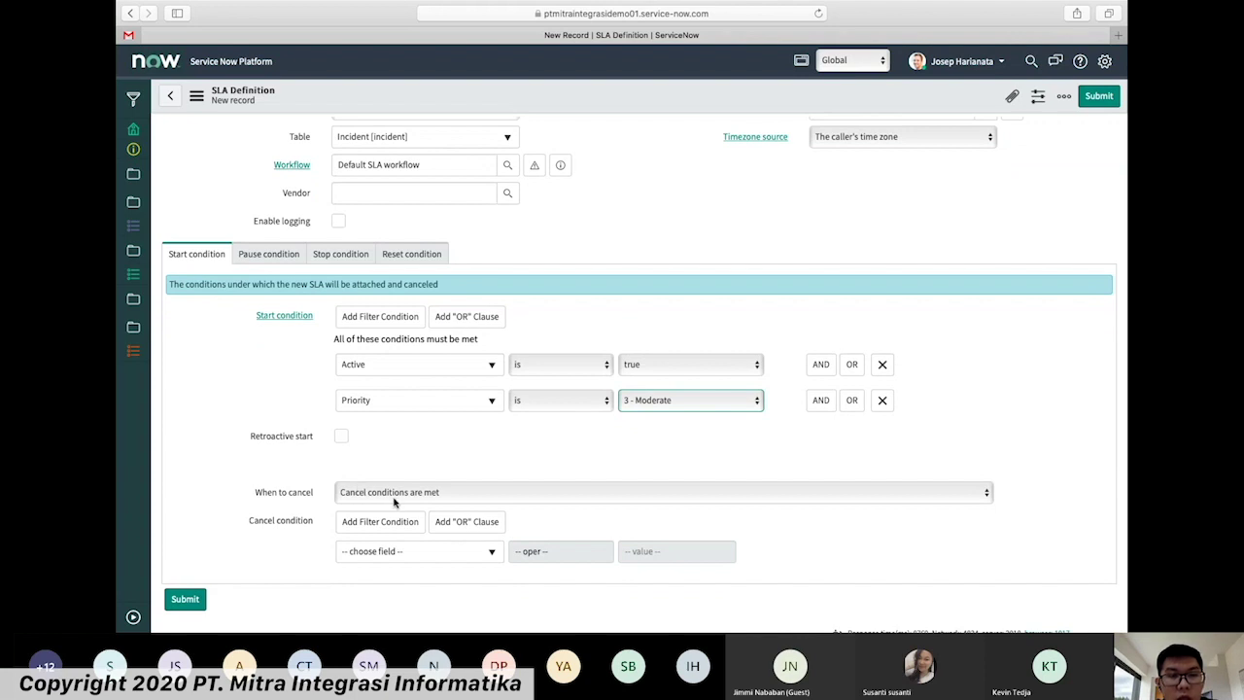
click(385, 558)
text(state)
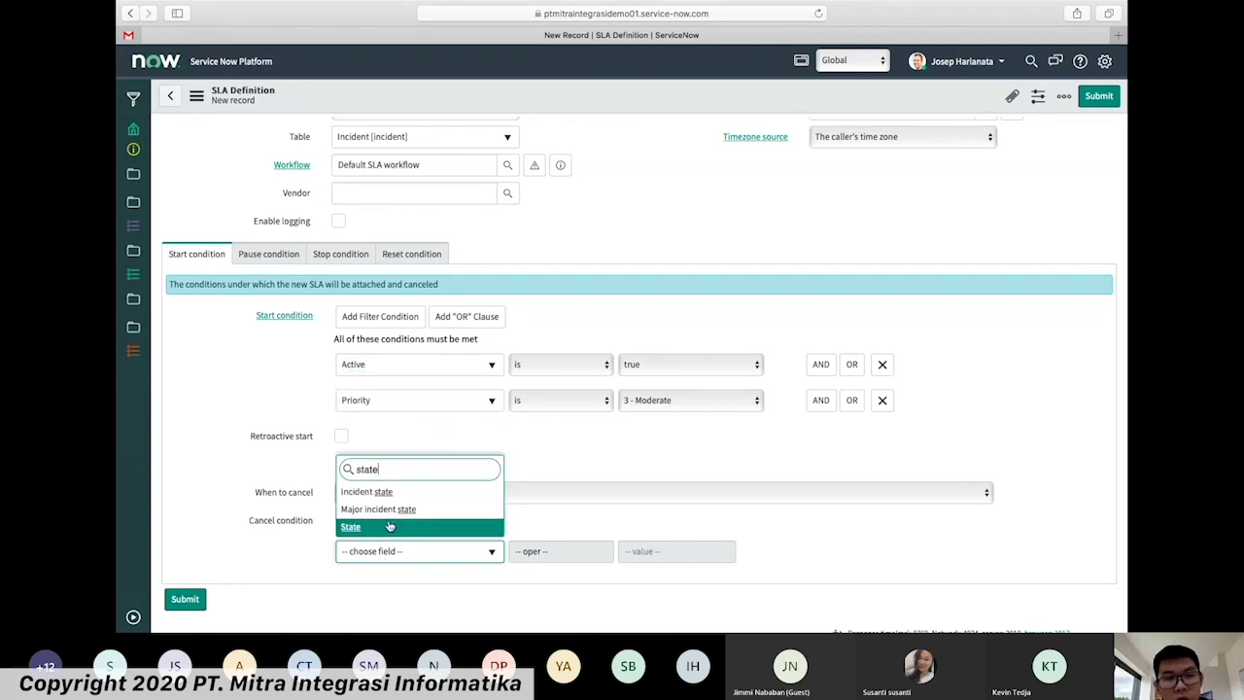
click(418, 526)
click(649, 552)
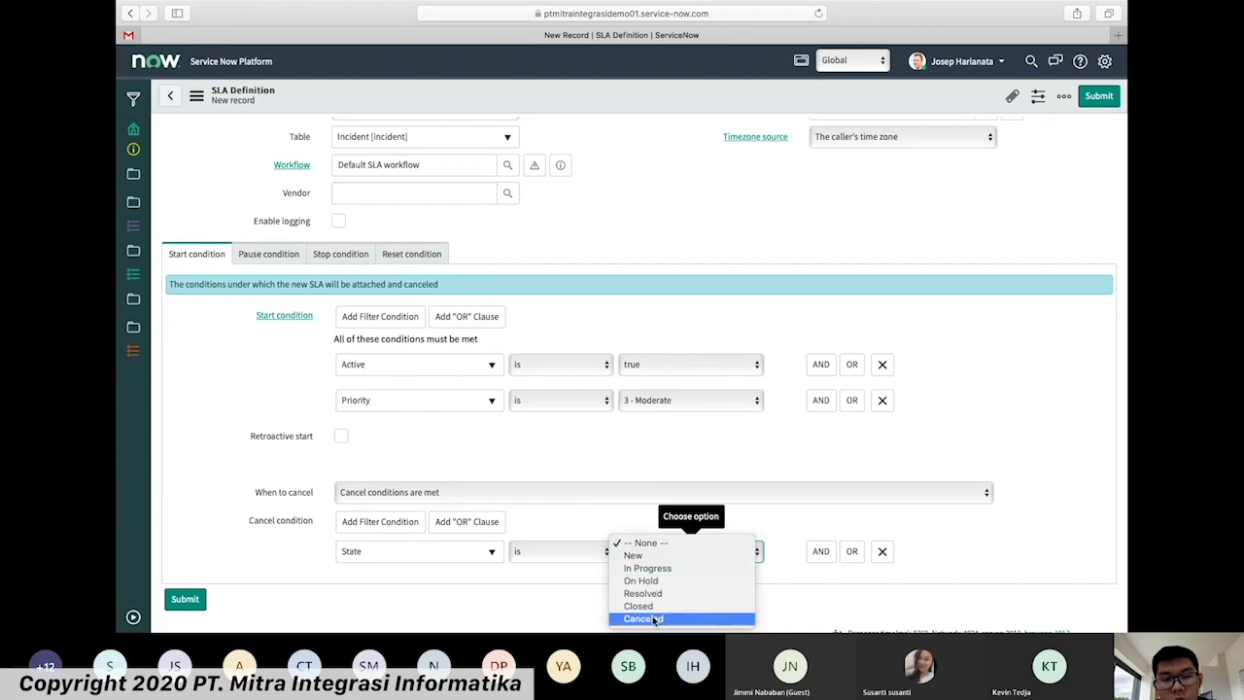
click(655, 620)
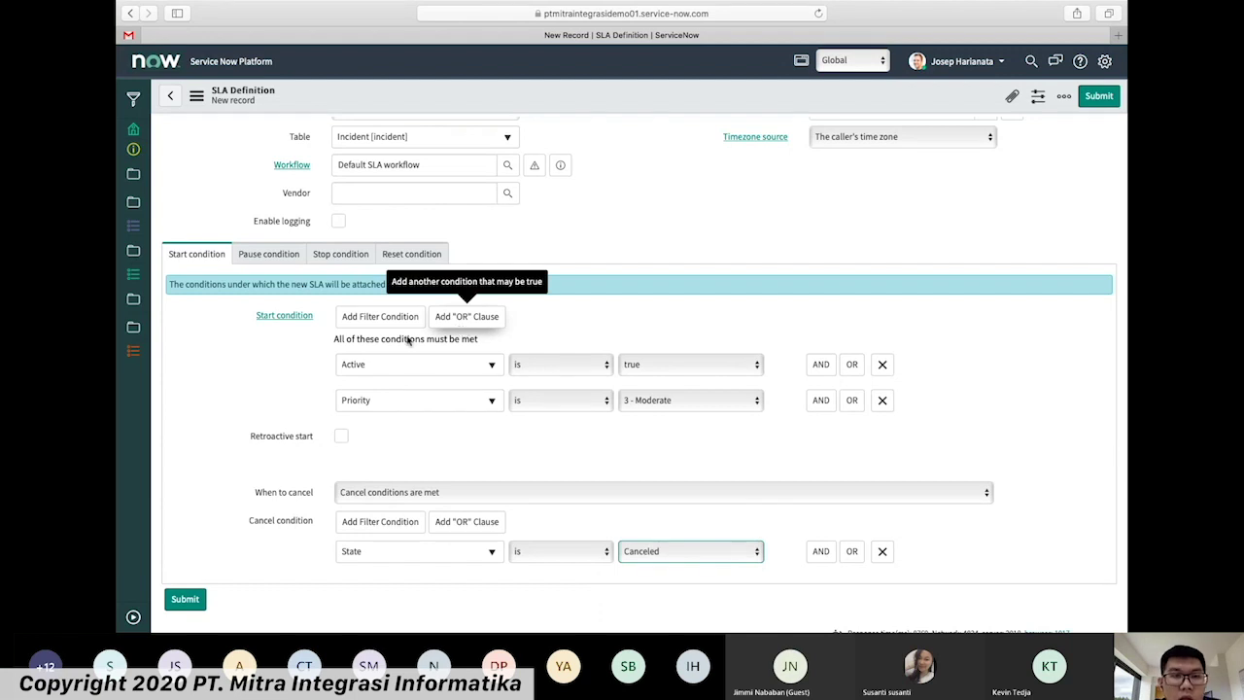
click(261, 259)
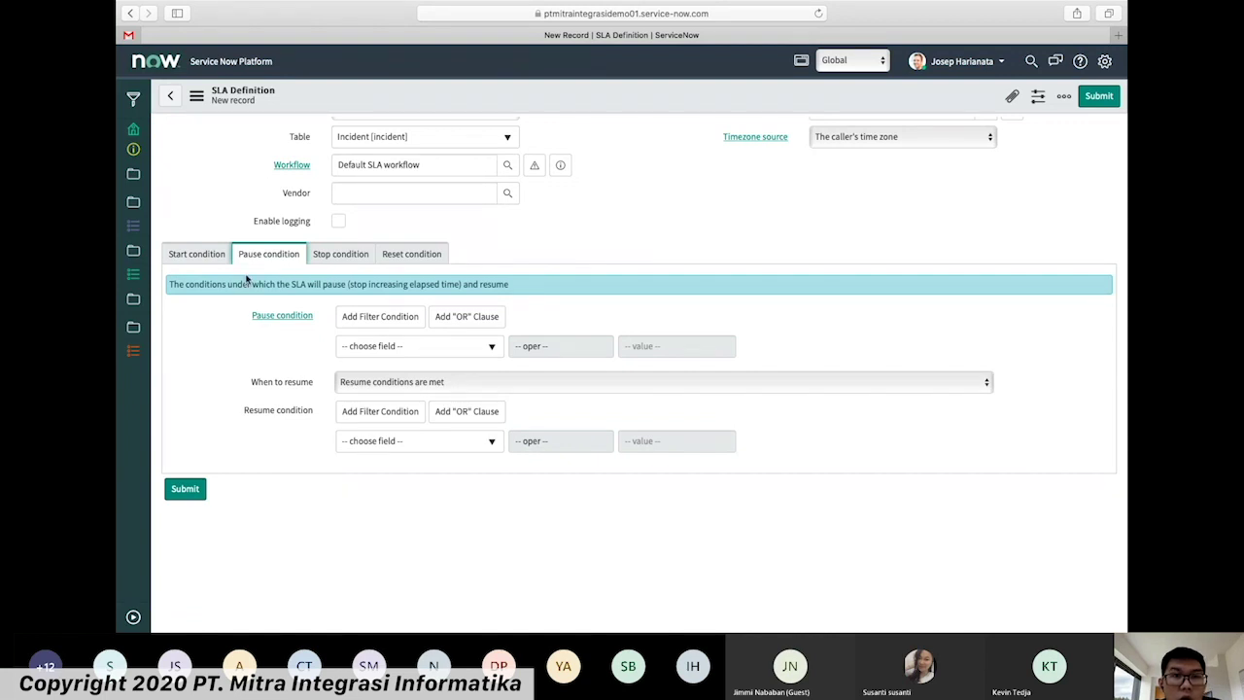
- Set the SLA pause condition to State is On Hold
scroll(246, 279, up, 3)
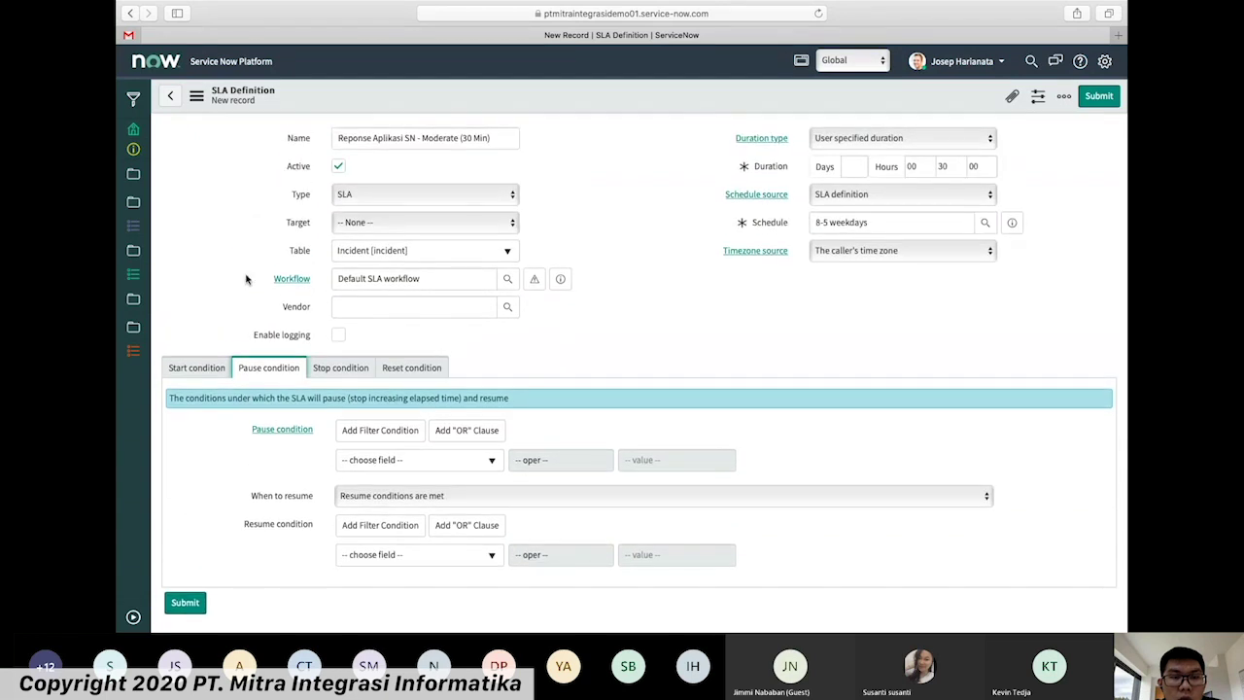
click(461, 466)
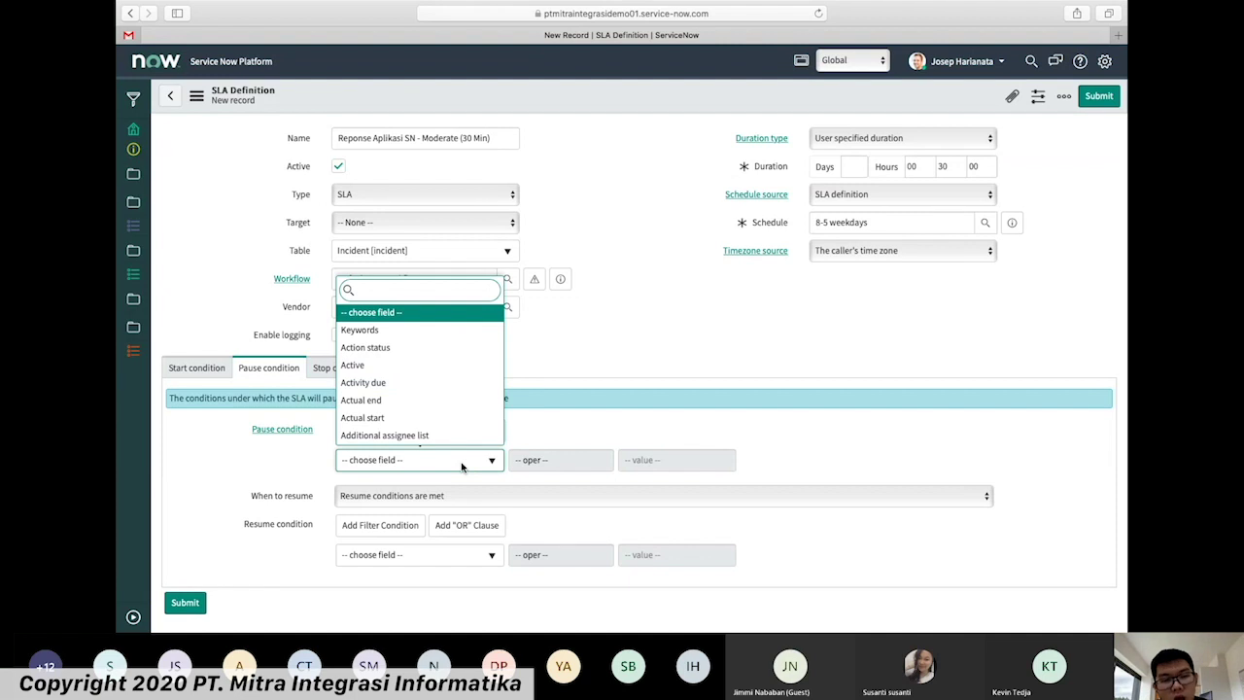
text(state)
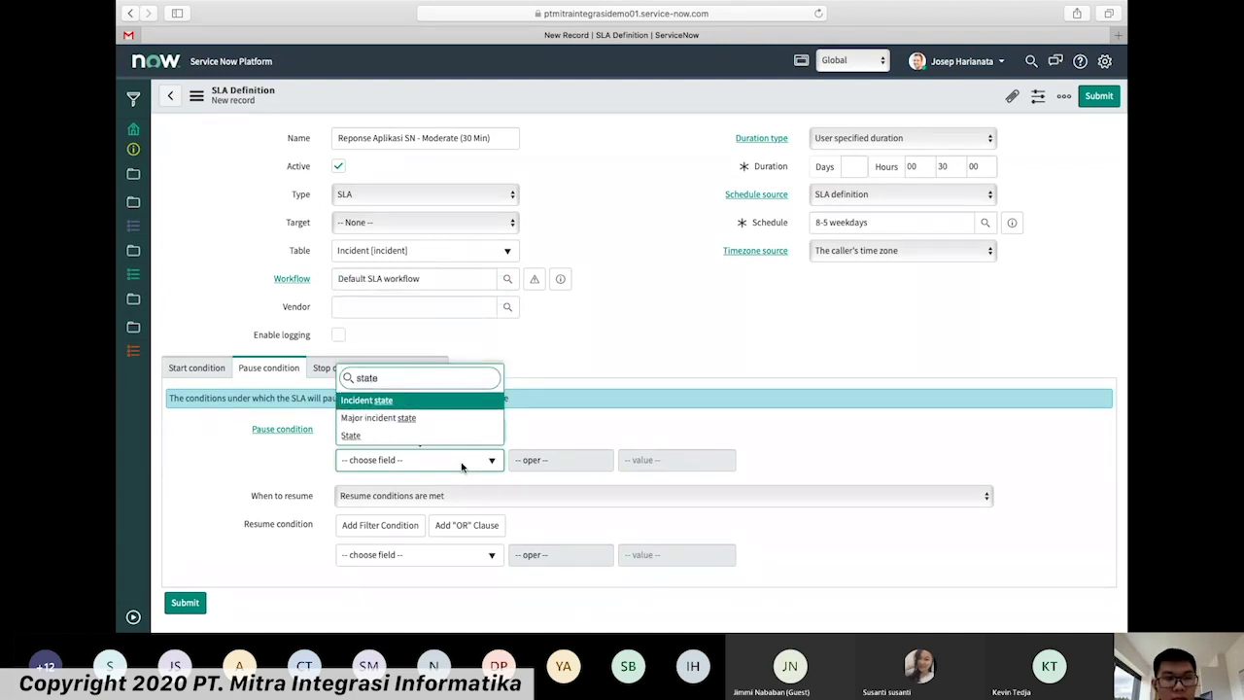
click(457, 437)
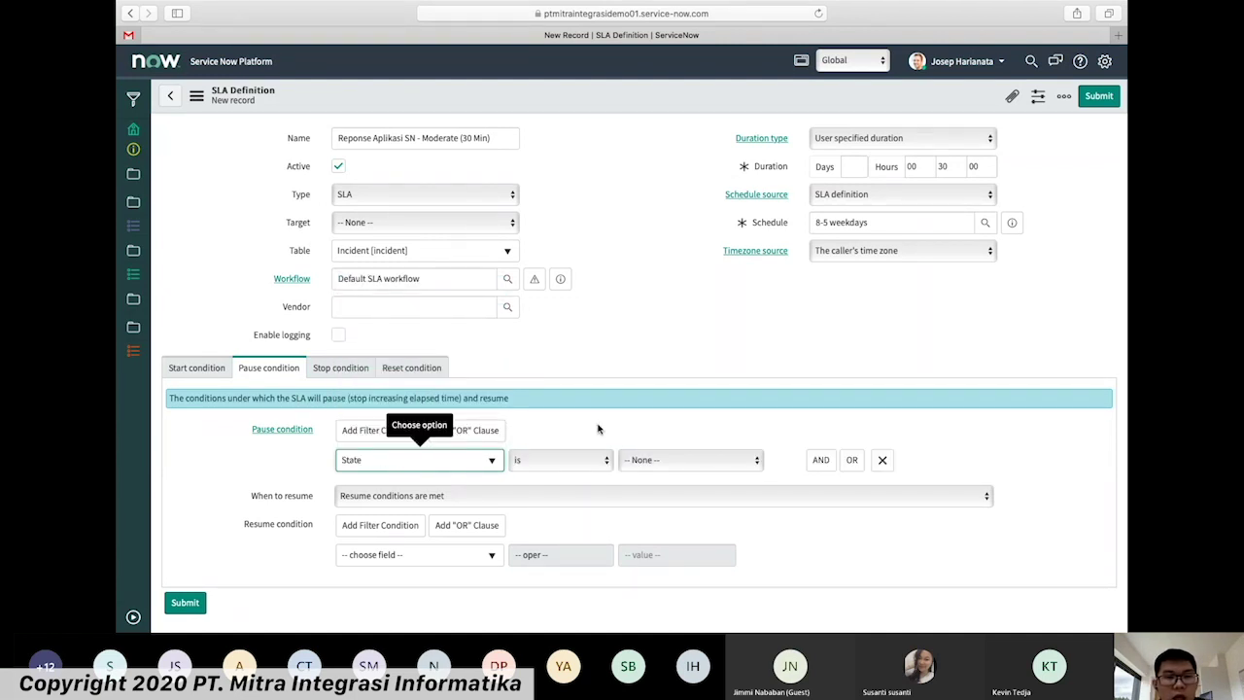
click(643, 461)
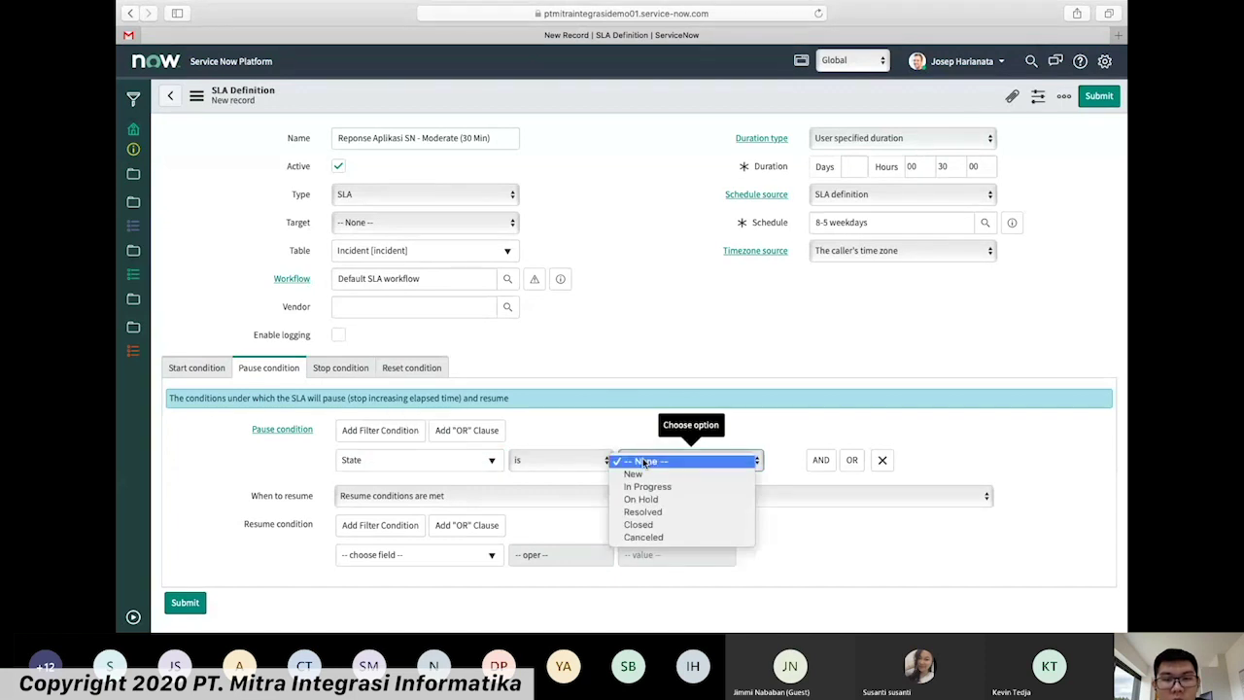
click(649, 499)
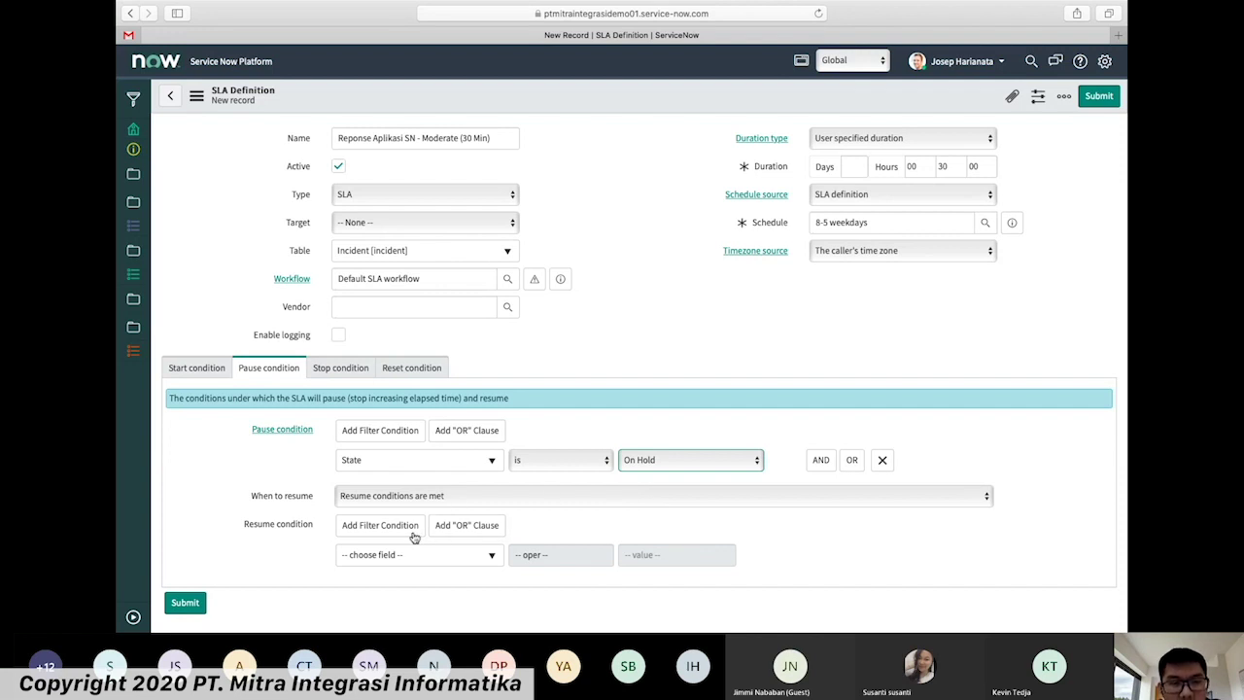
- Set the resume condition to State is not On Hold
click(395, 561)
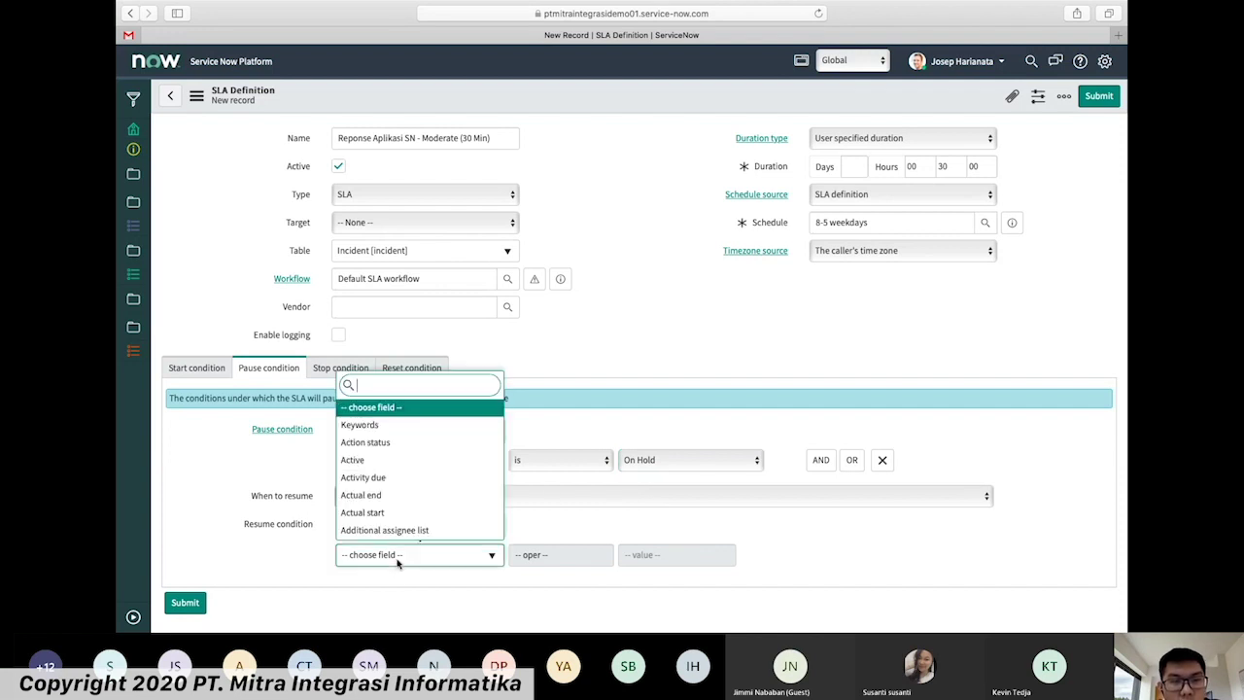
text(state)
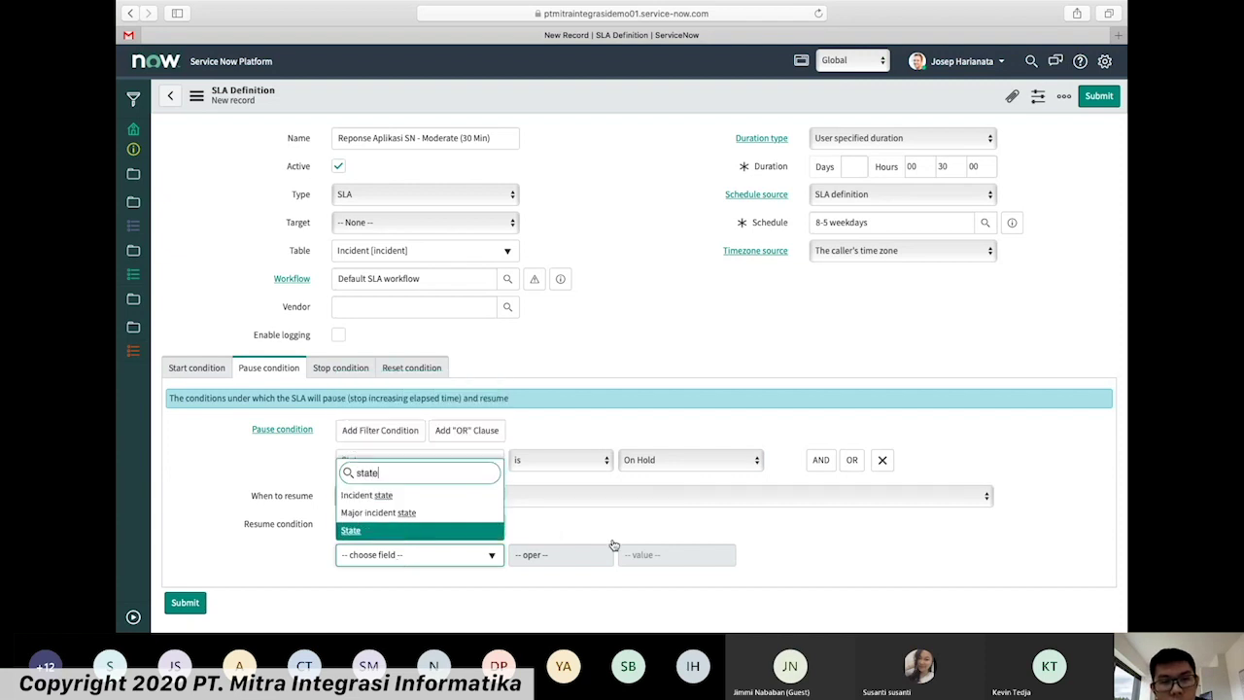
key(Return)
click(576, 555)
scroll(575, 555, down, 5)
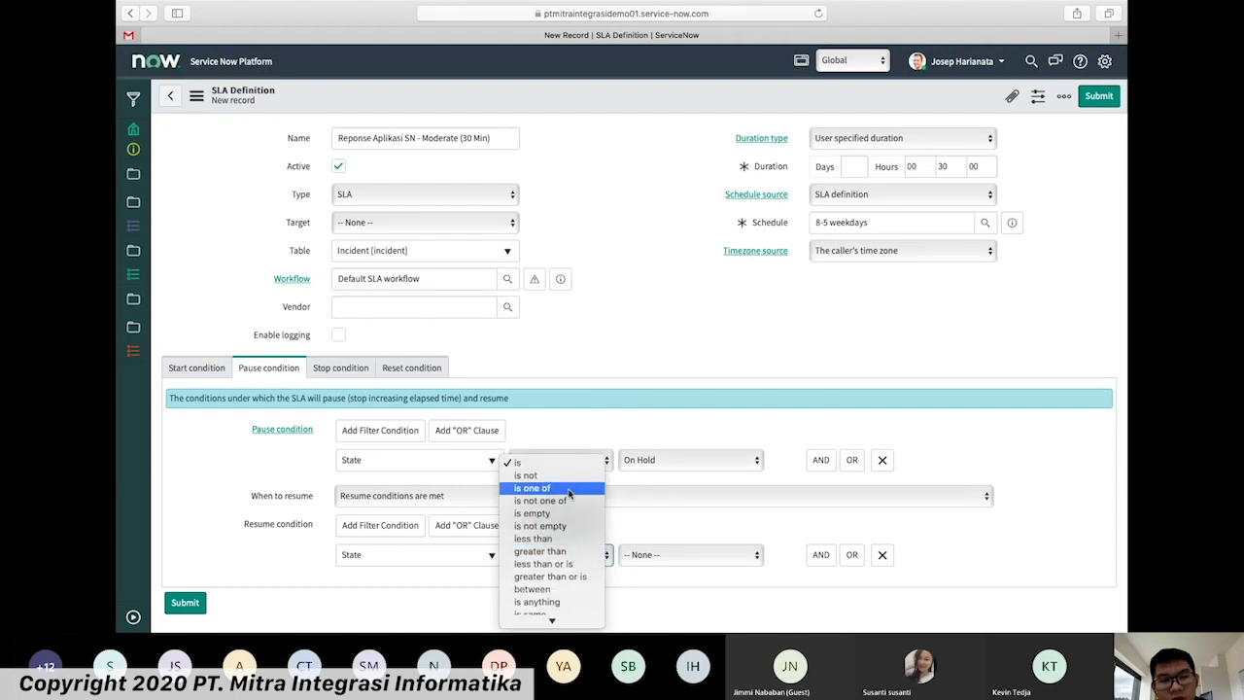
click(578, 491)
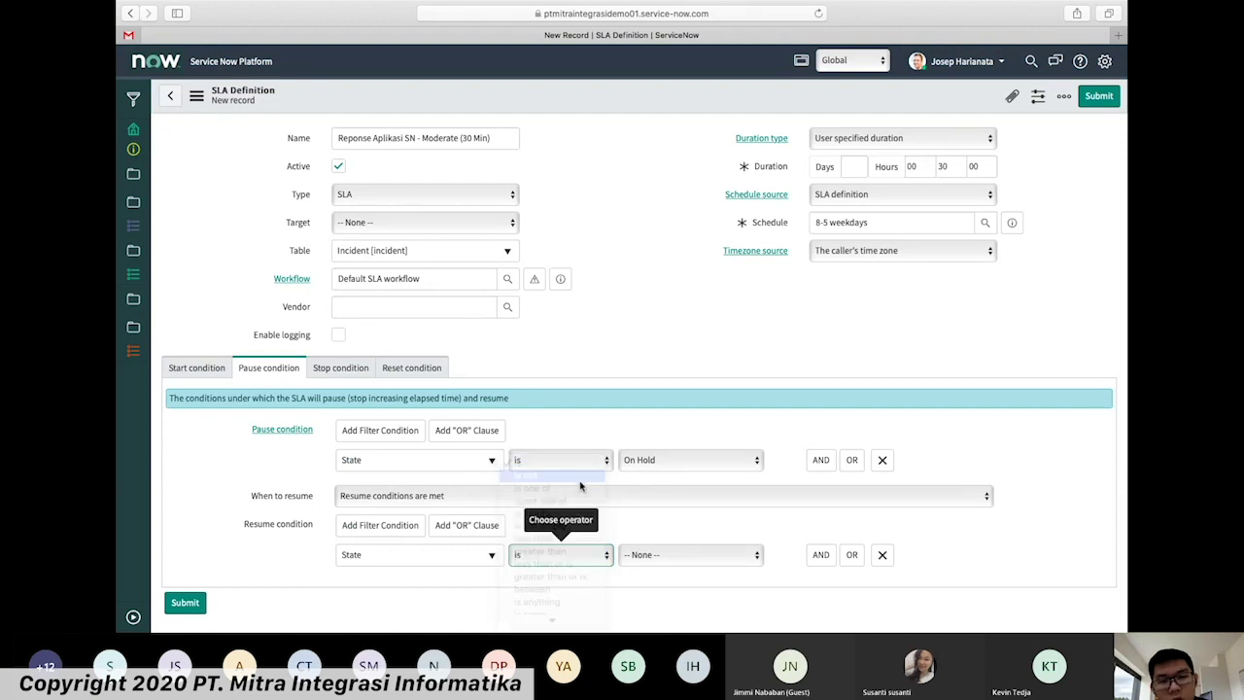
click(686, 556)
click(674, 594)
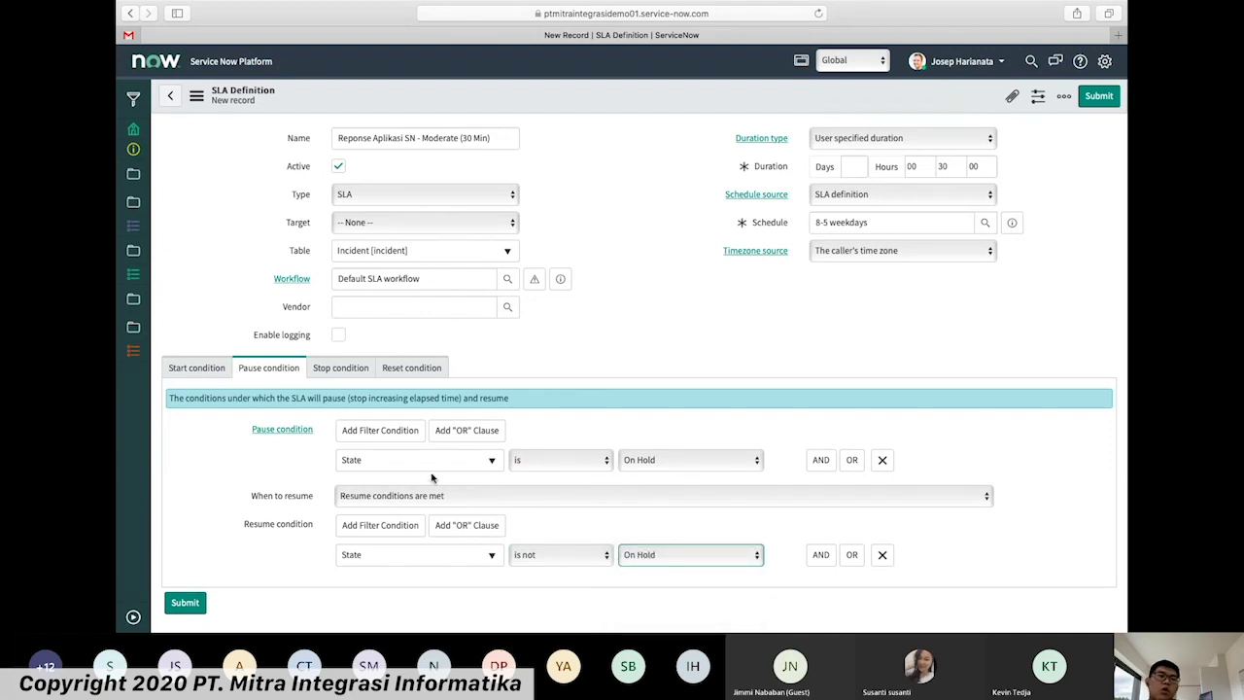
click(361, 369)
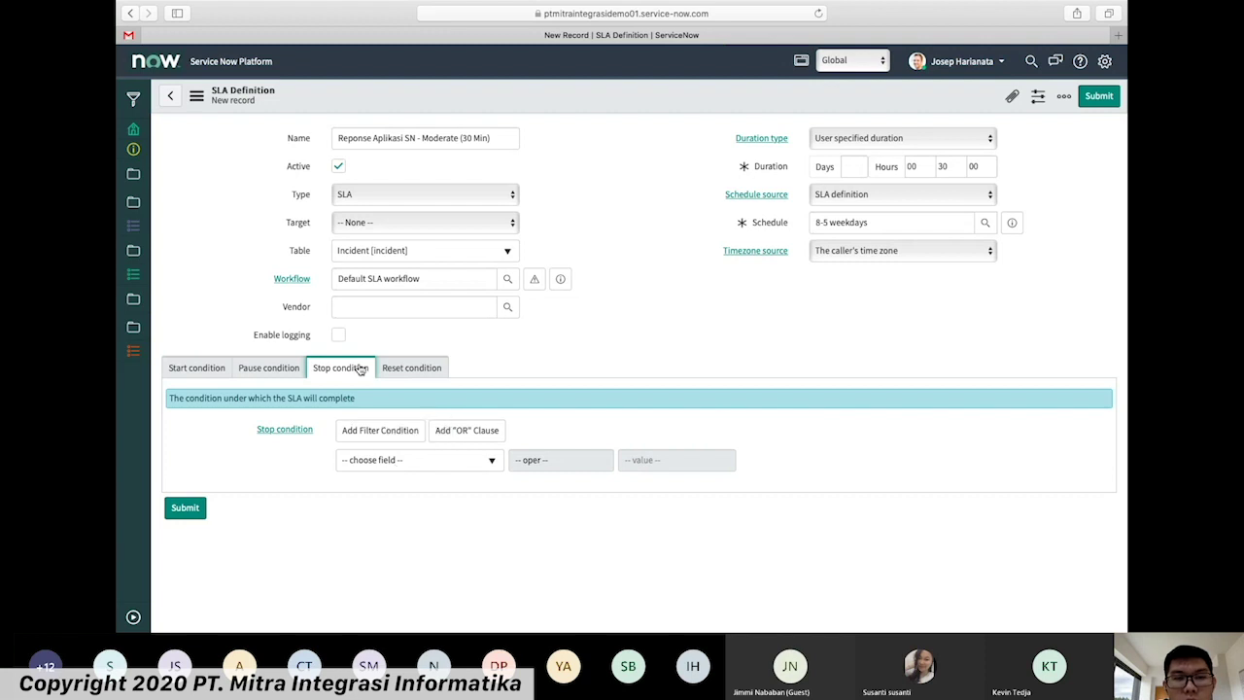
- Set the stop condition to State is Resolved
click(382, 463)
text(state)
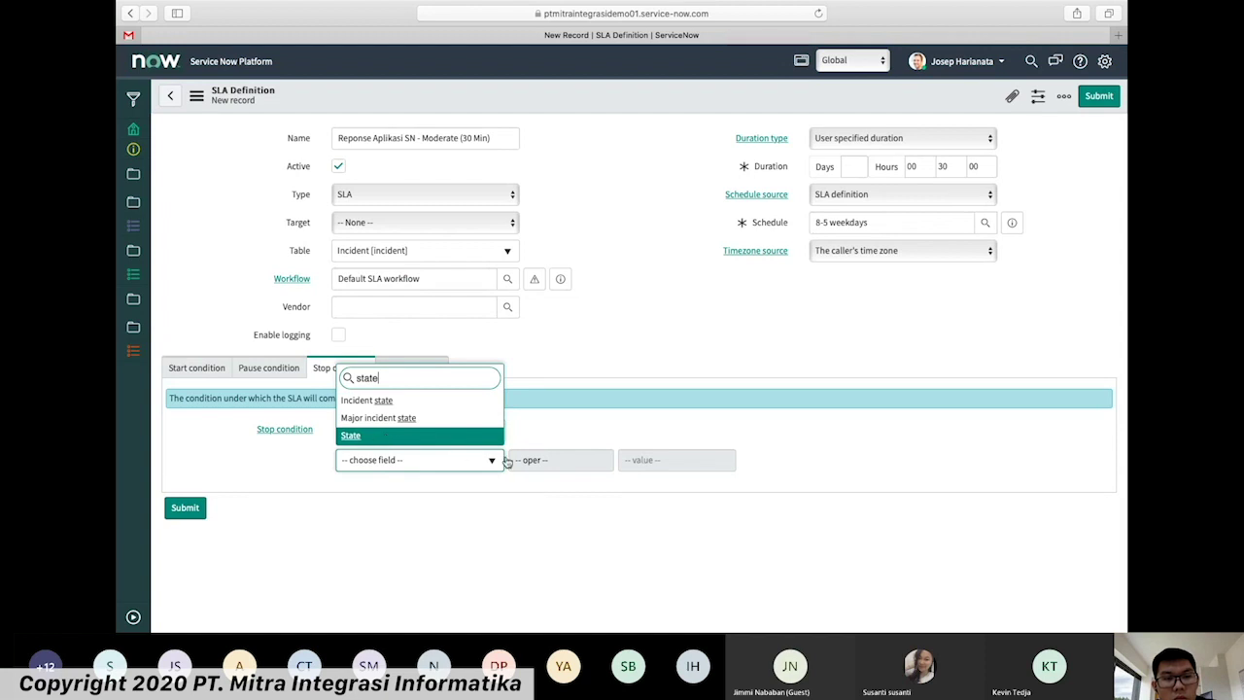
click(385, 439)
click(682, 459)
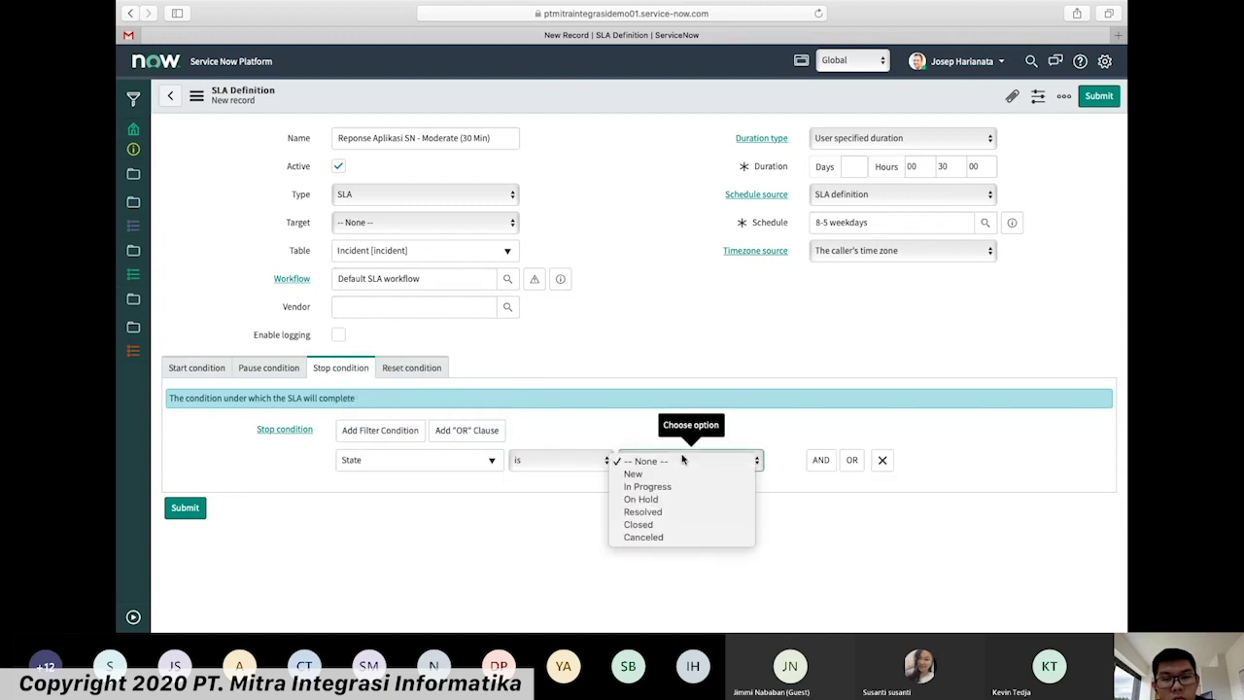
click(671, 513)
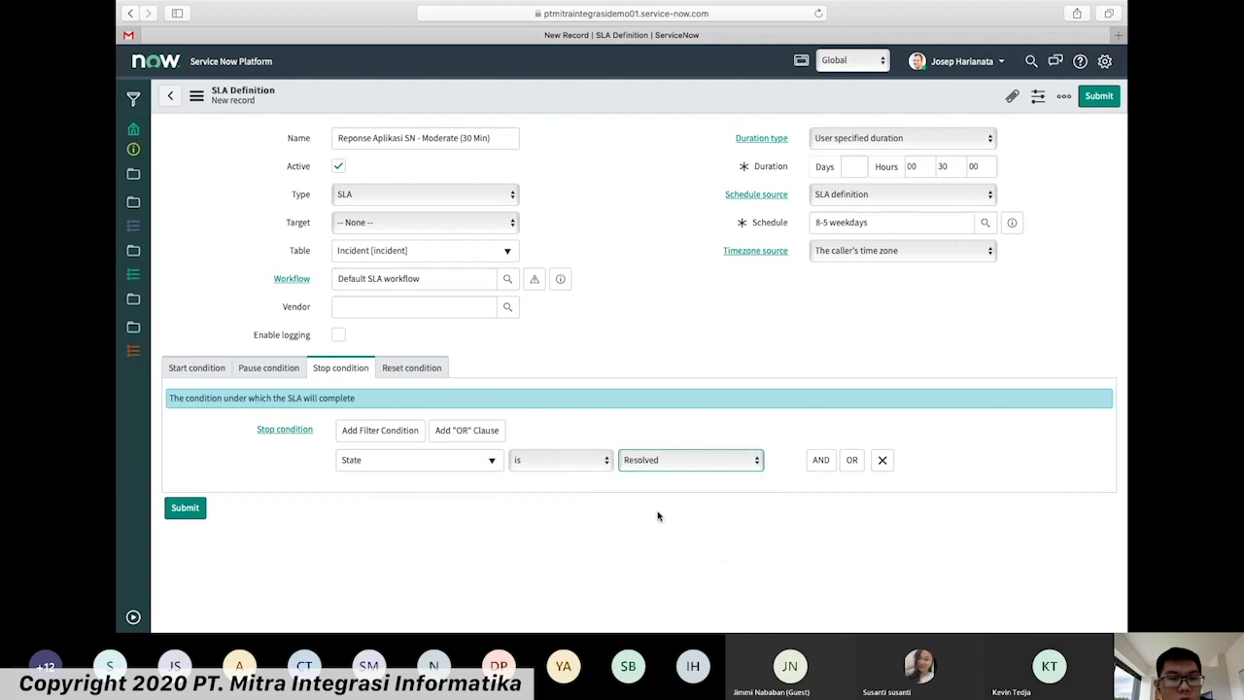
- Review the Reset condition and Start condition tabs of the SLA definition
click(432, 367)
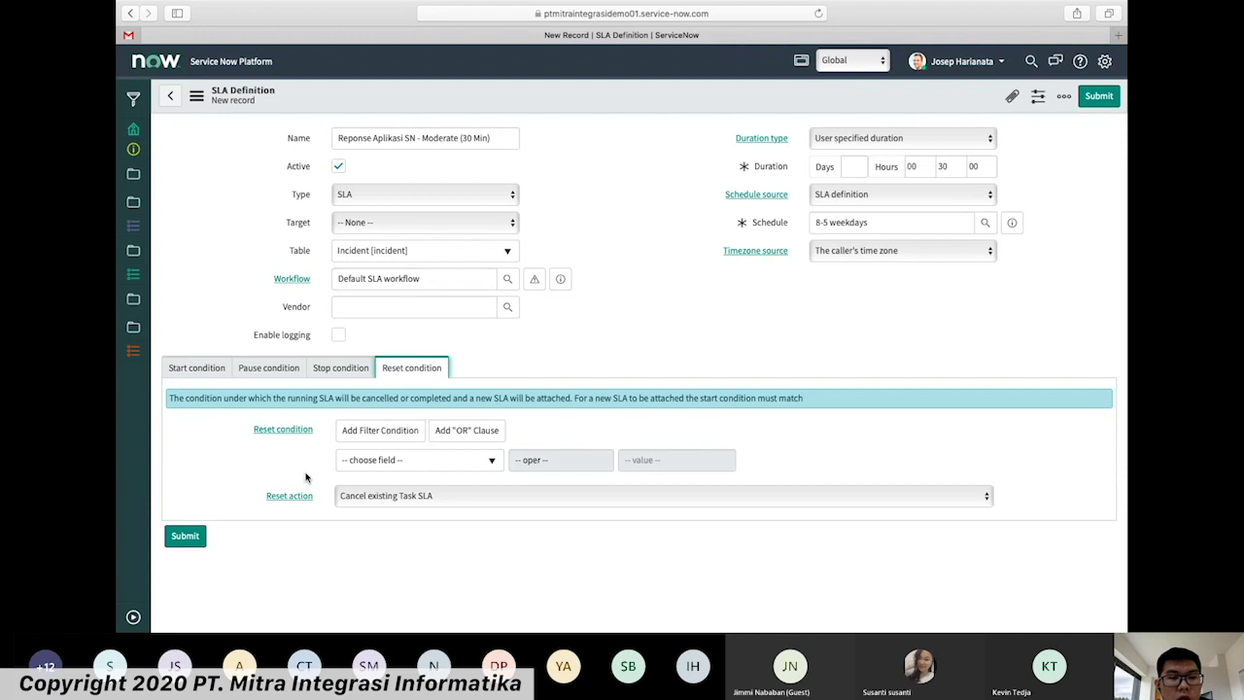
click(219, 374)
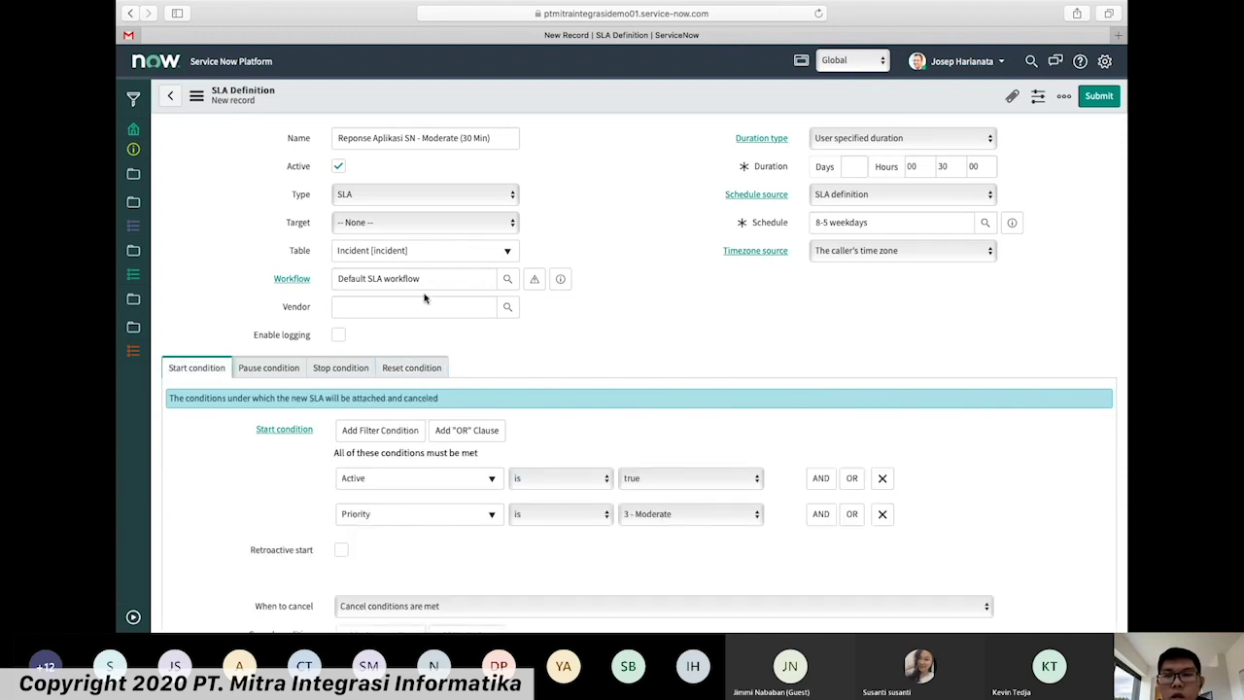
scroll(424, 299, down, 5)
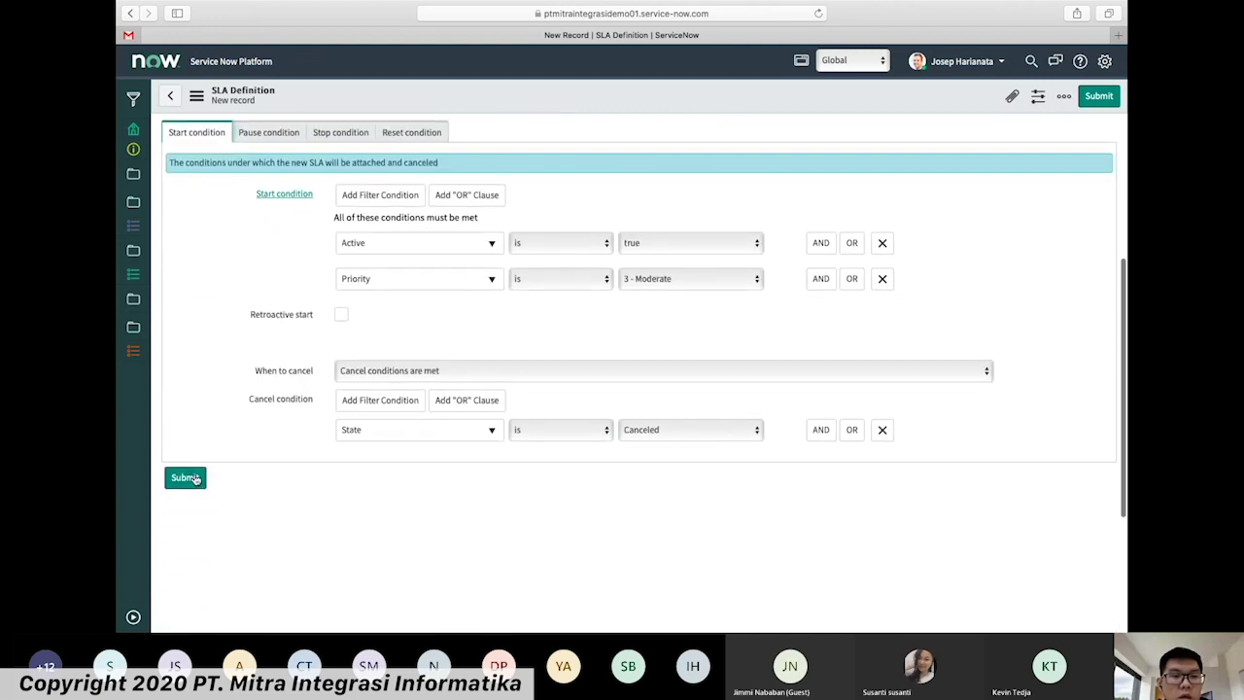
- Discard the unsaved SLA definition and open a new Incident form via Incident > Create New
click(171, 97)
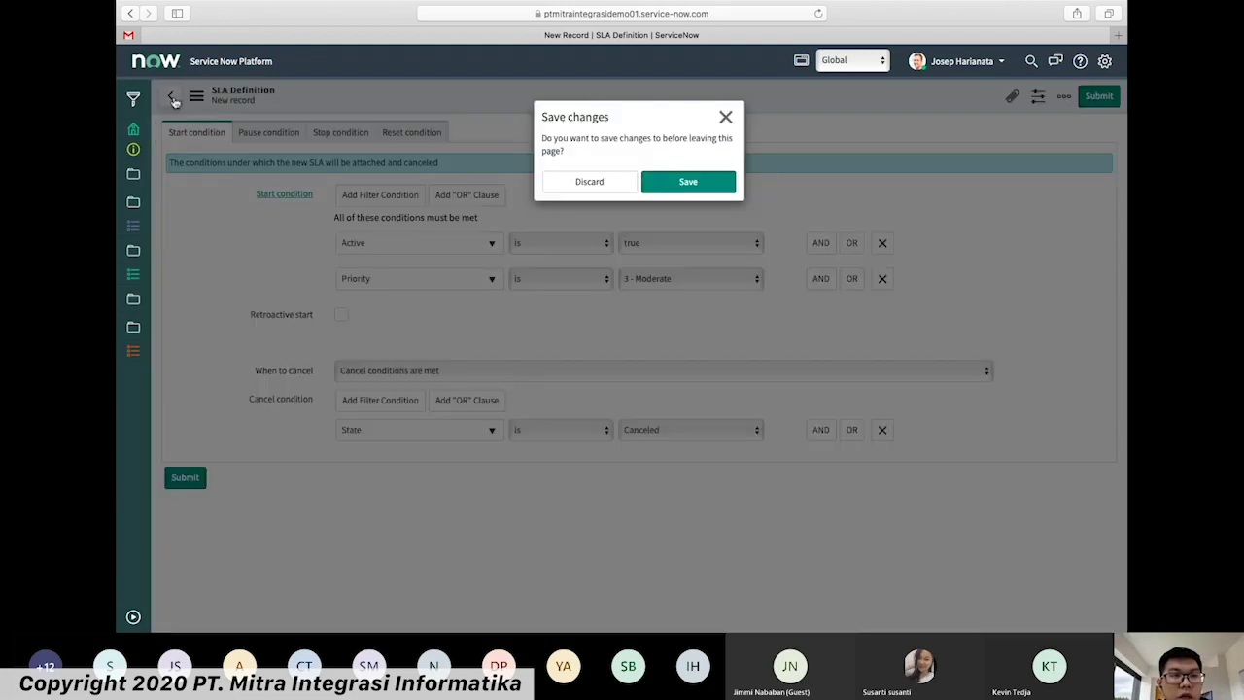
click(589, 183)
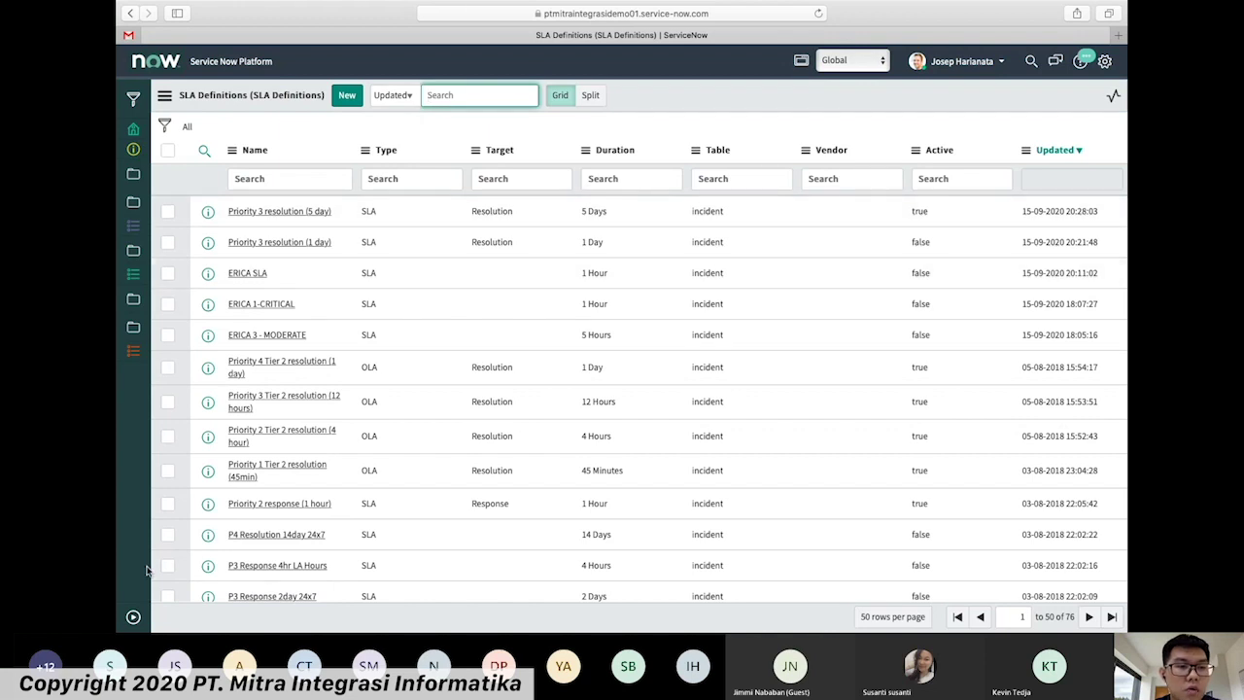
click(133, 617)
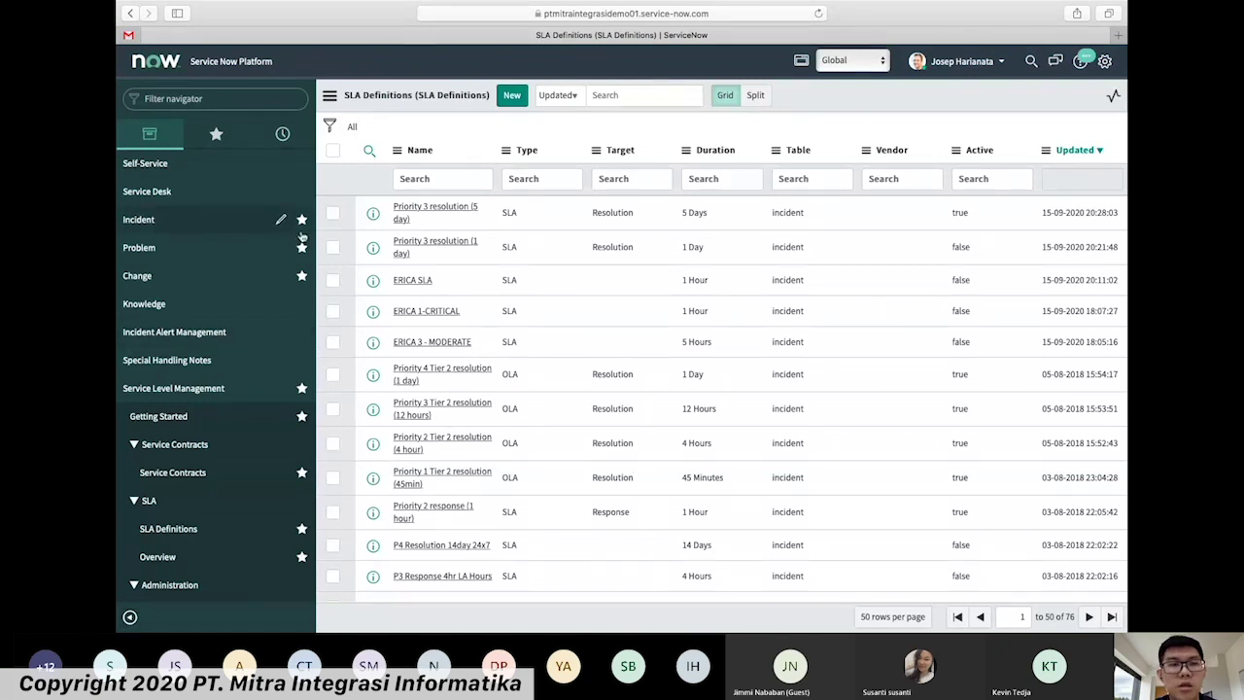
click(172, 229)
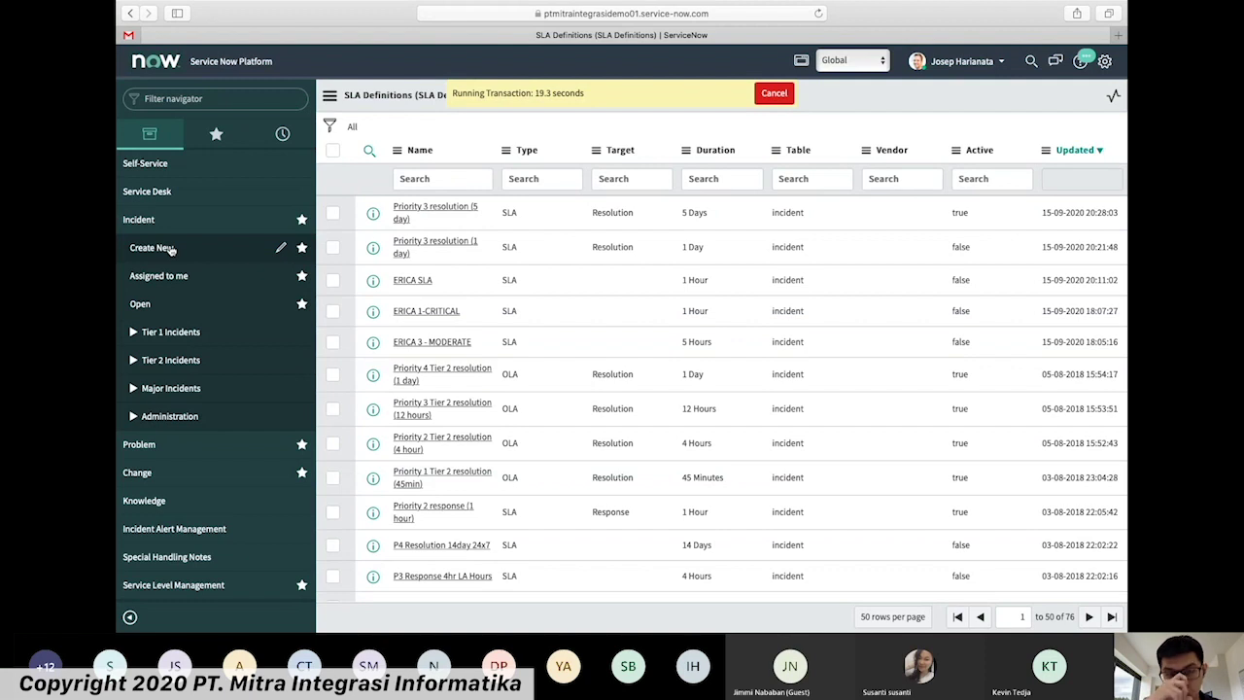
click(152, 248)
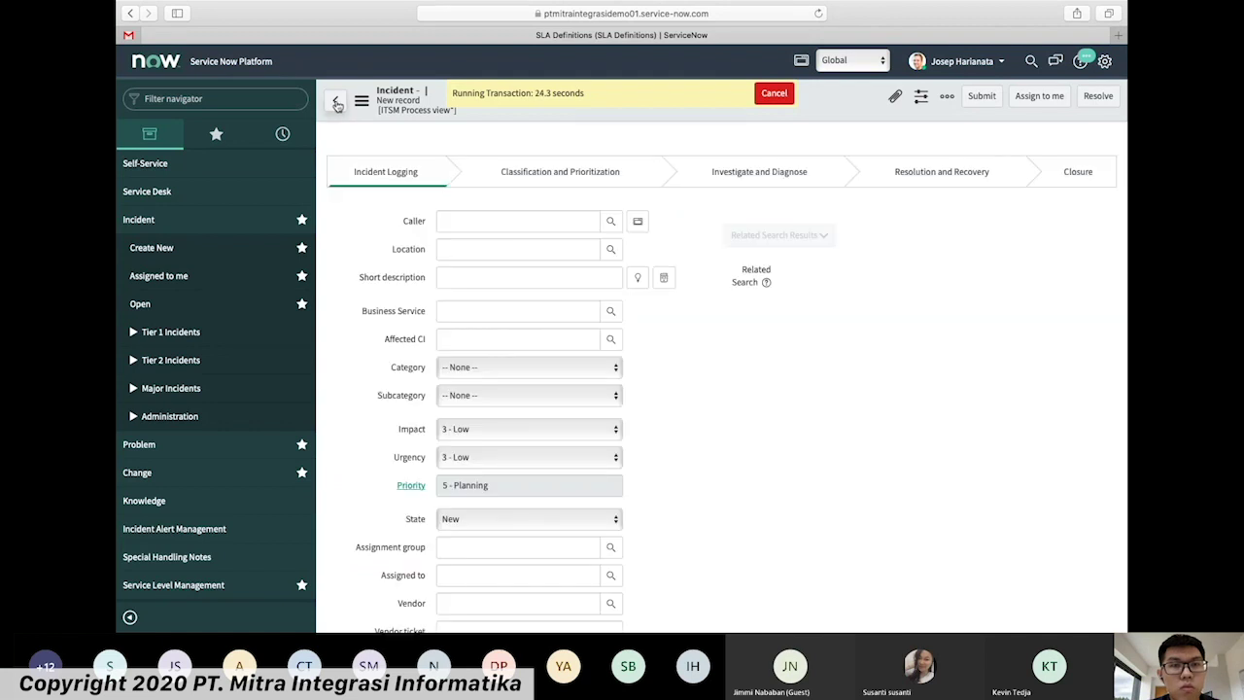
click(336, 103)
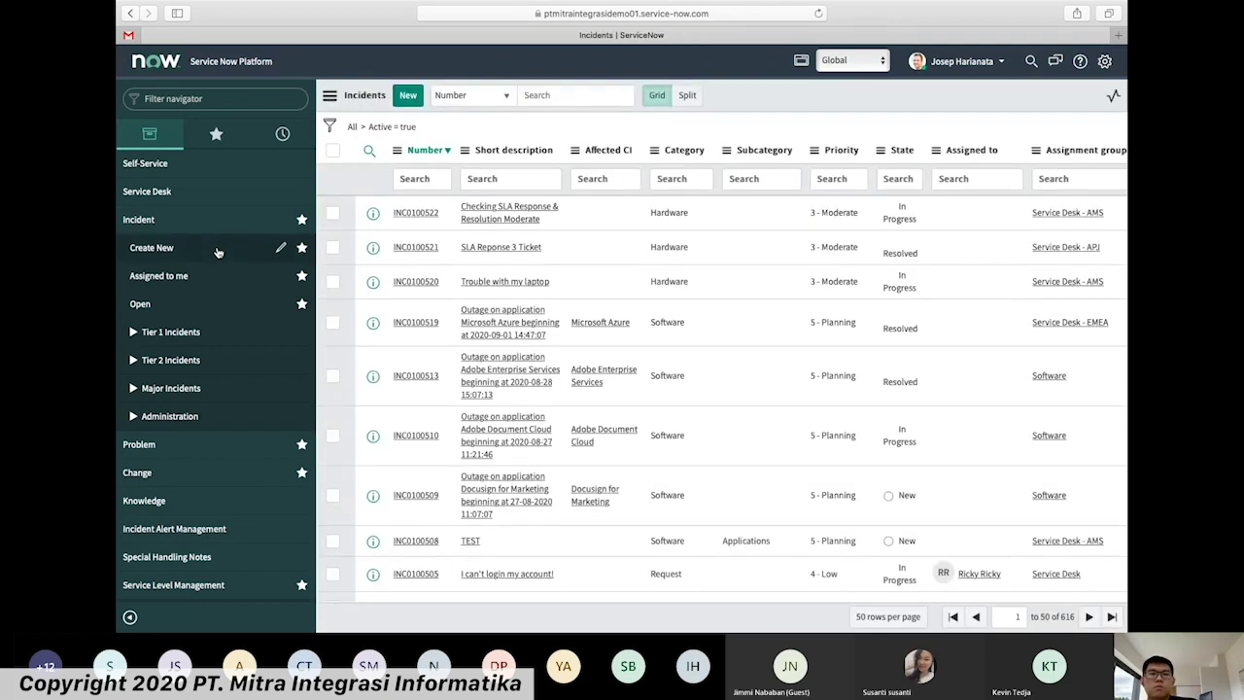
click(130, 618)
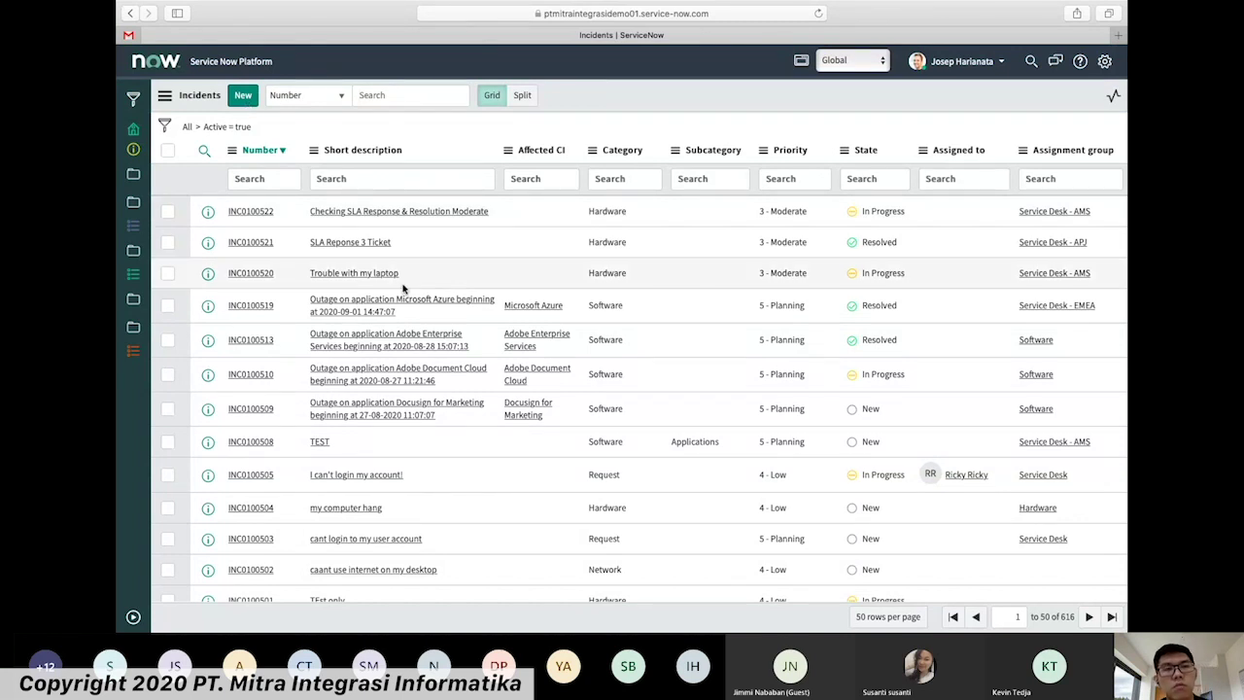
key(Return)
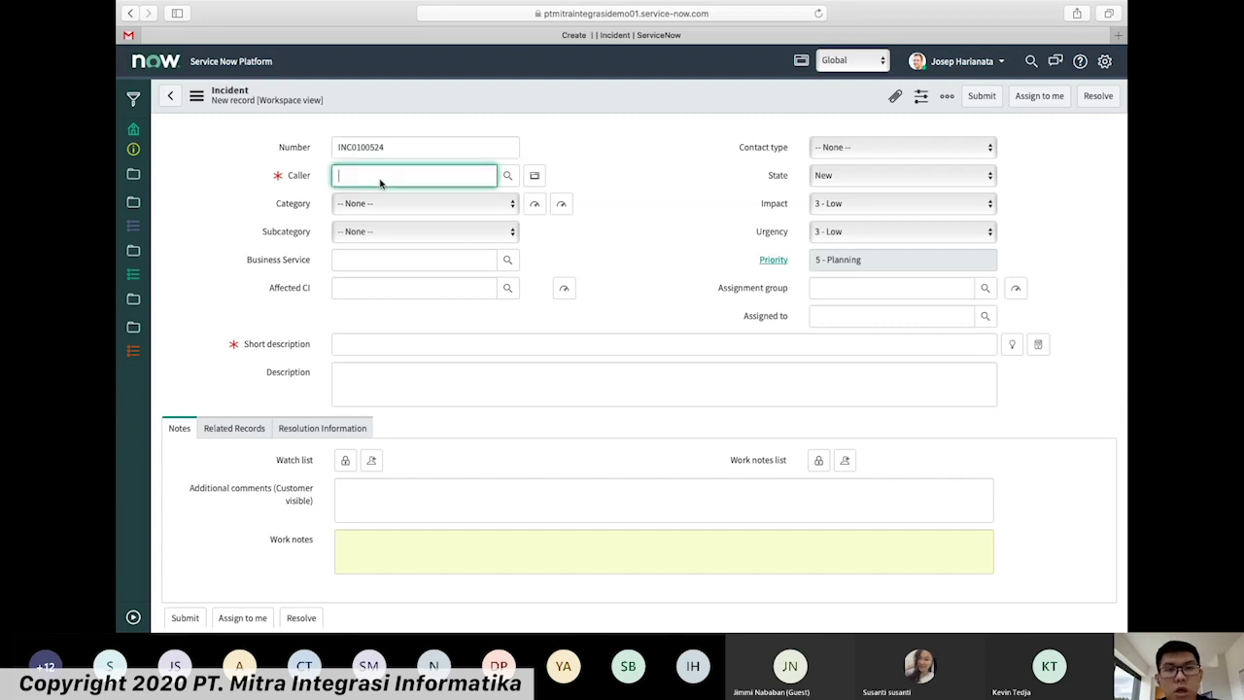
- Choose a recent caller and enter the short description 'Trouble with my laptop'
click(380, 180)
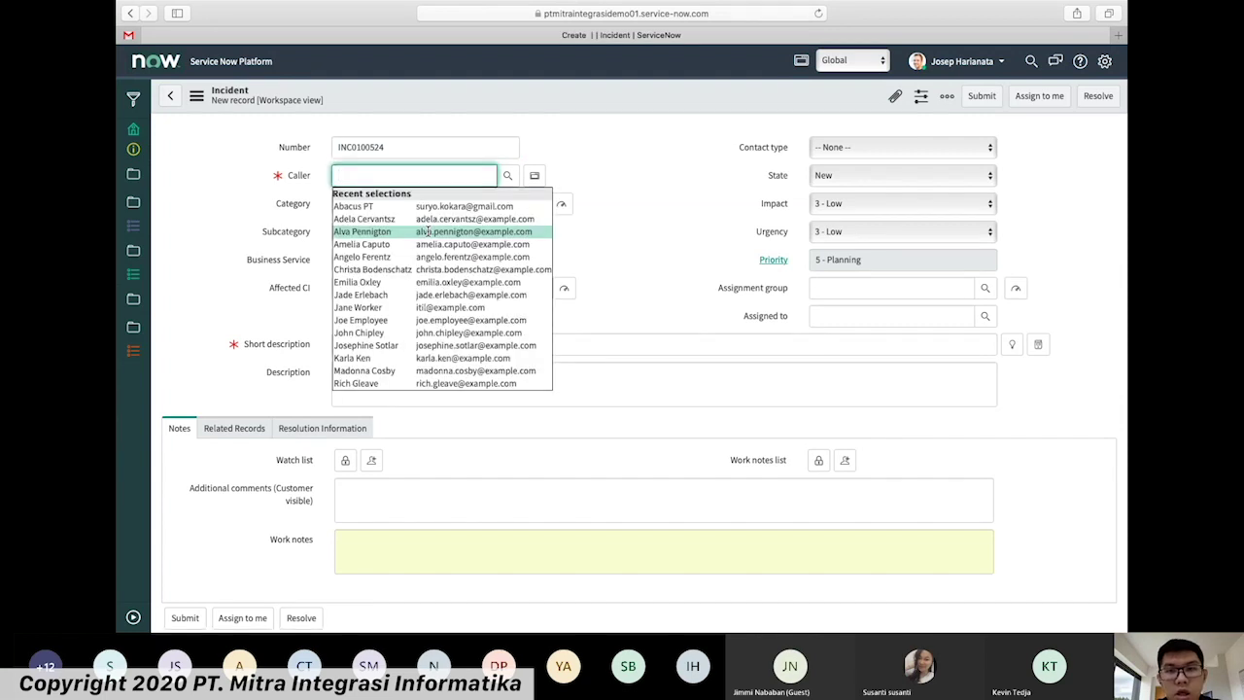
click(416, 282)
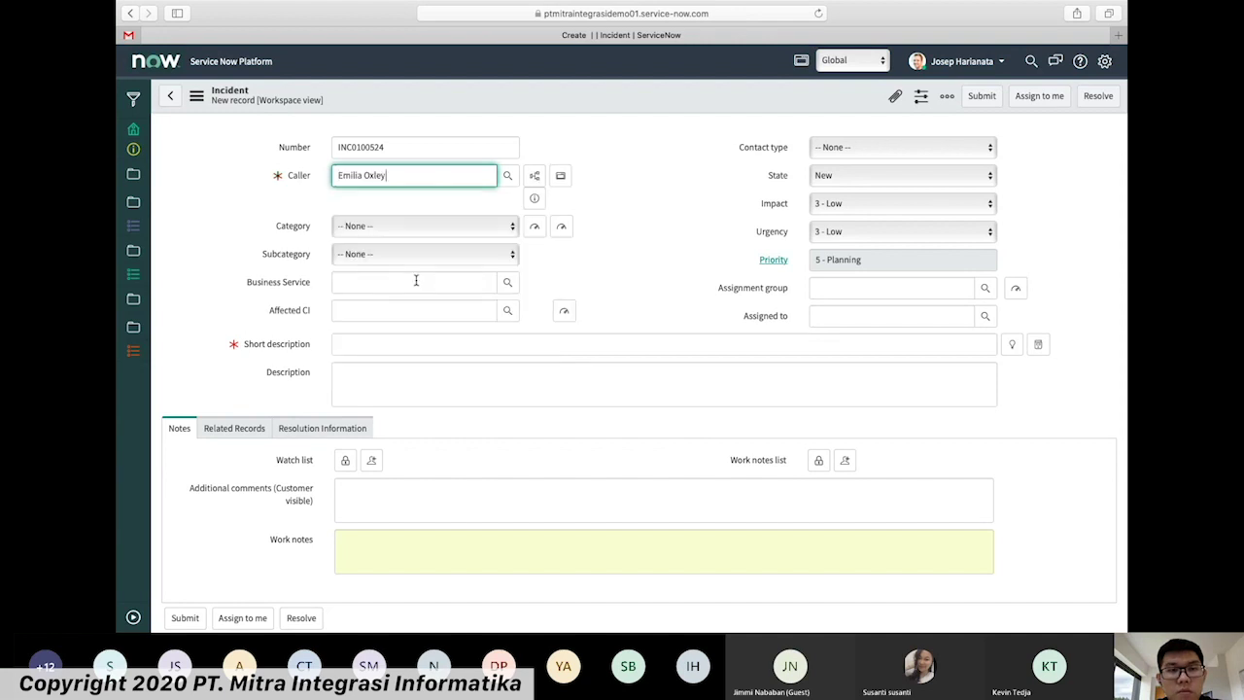
click(428, 226)
click(600, 259)
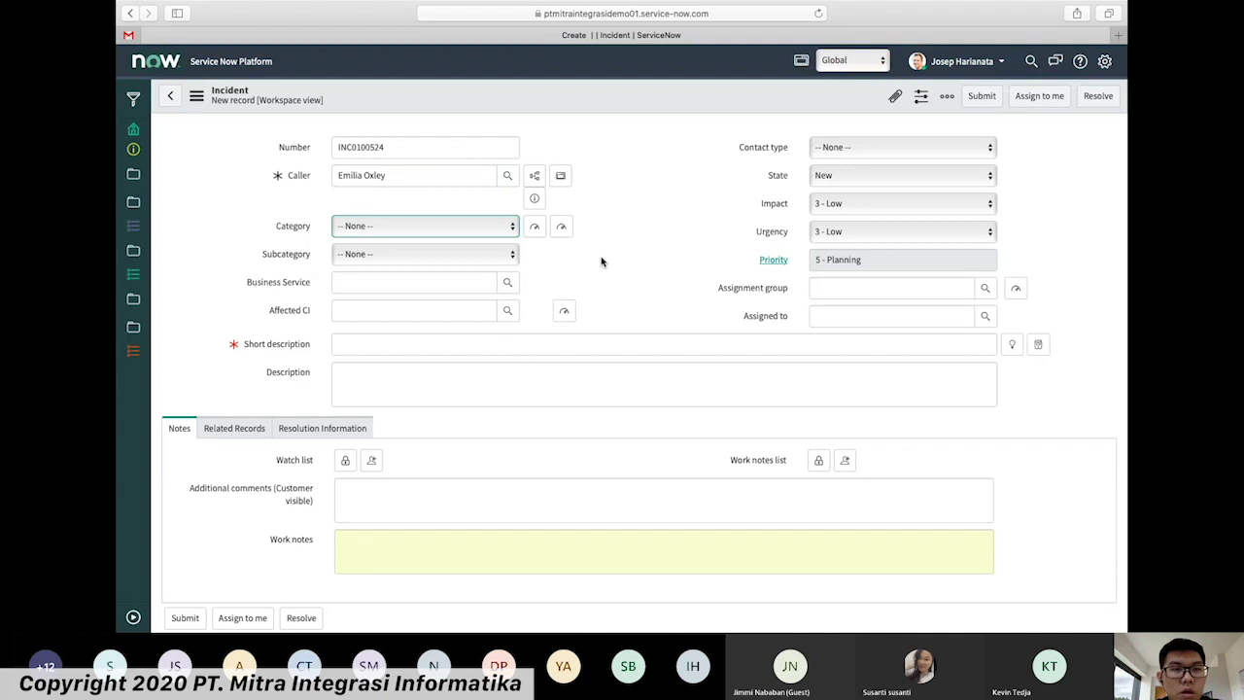
click(404, 347)
text(Troubl)
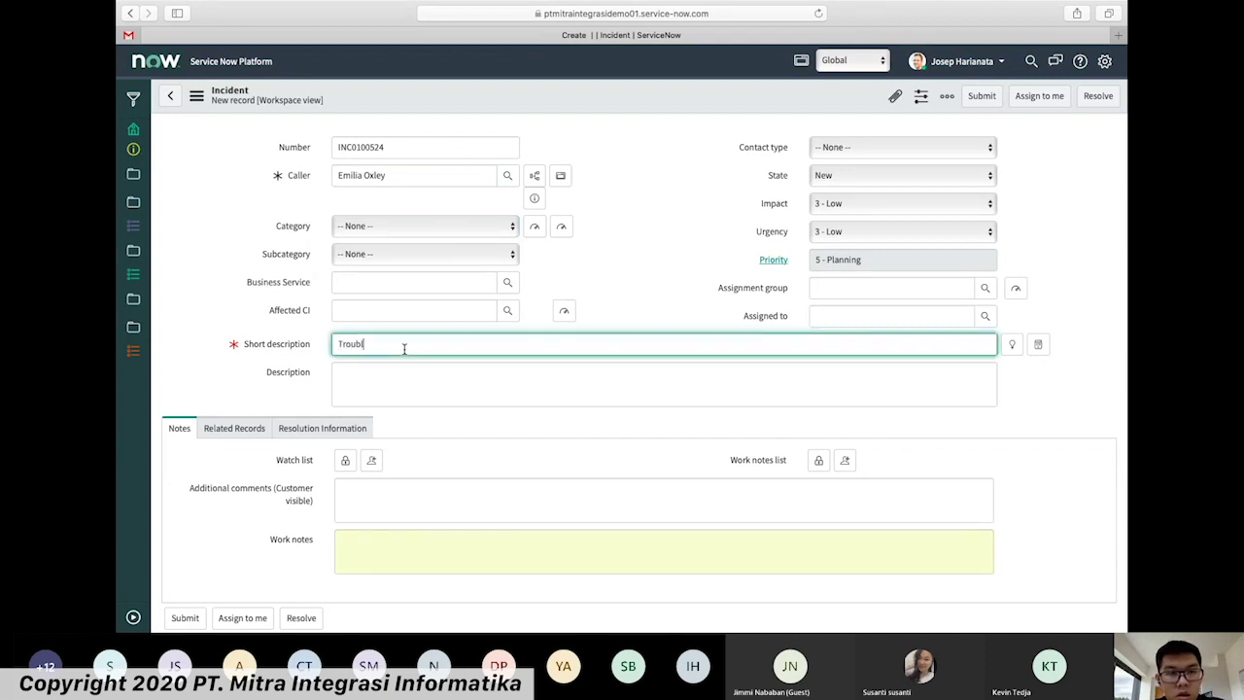
text(e with my laptop)
key(Tab)
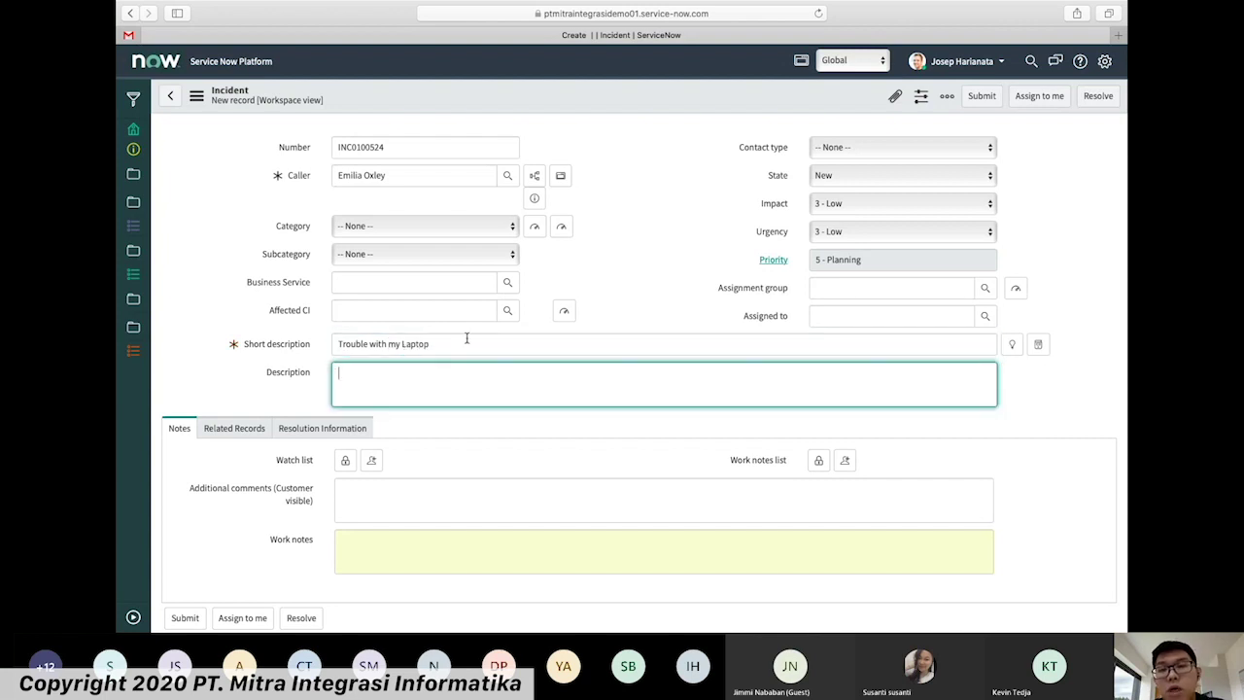
- Set Impact and Urgency to 2 - Medium and submit the incident
click(866, 203)
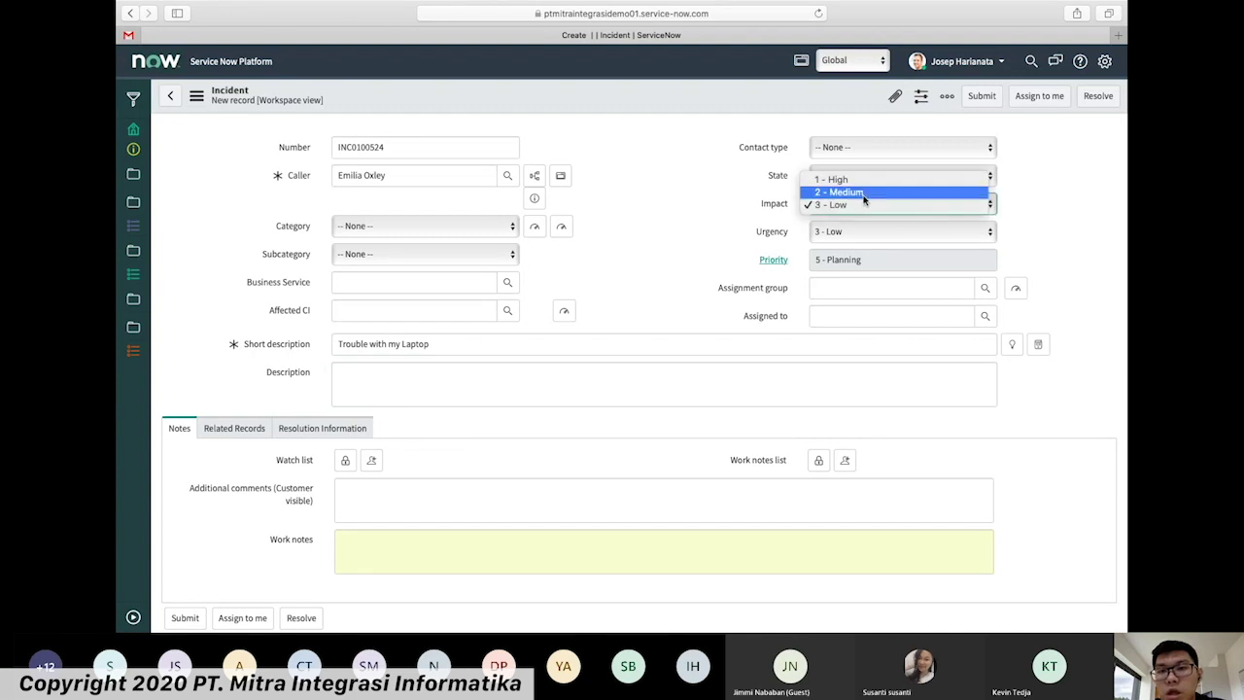
click(867, 192)
click(851, 231)
click(851, 221)
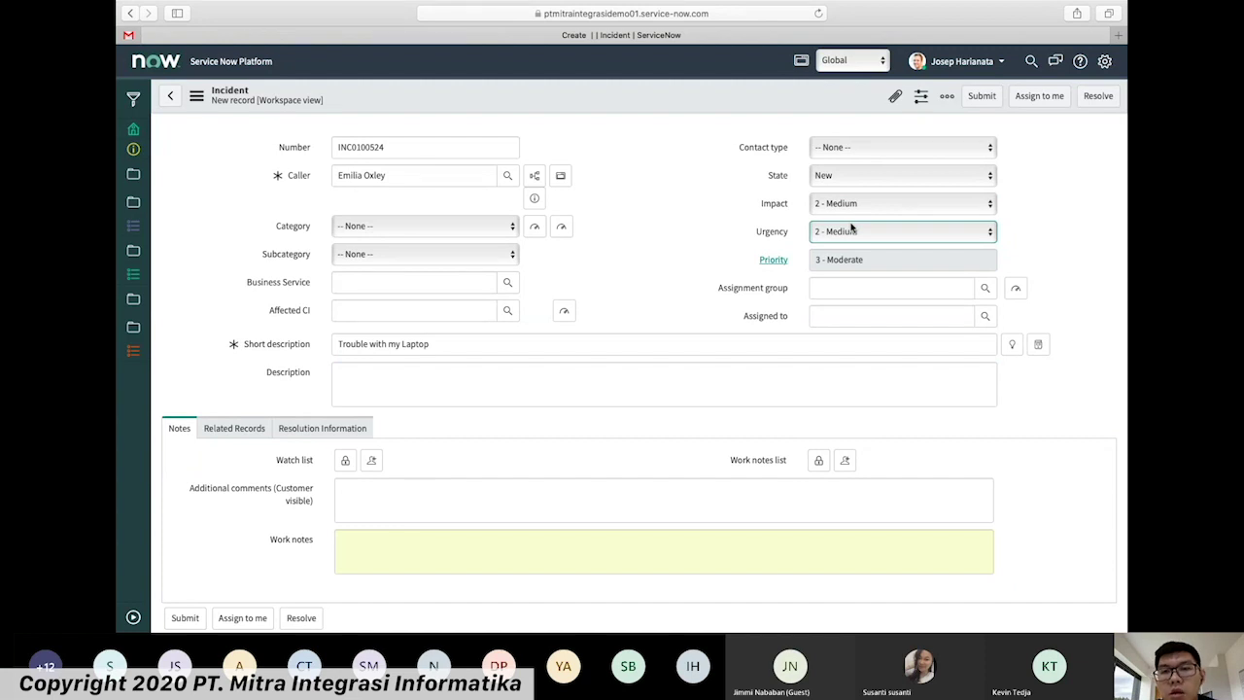
scroll(690, 282, down, 3)
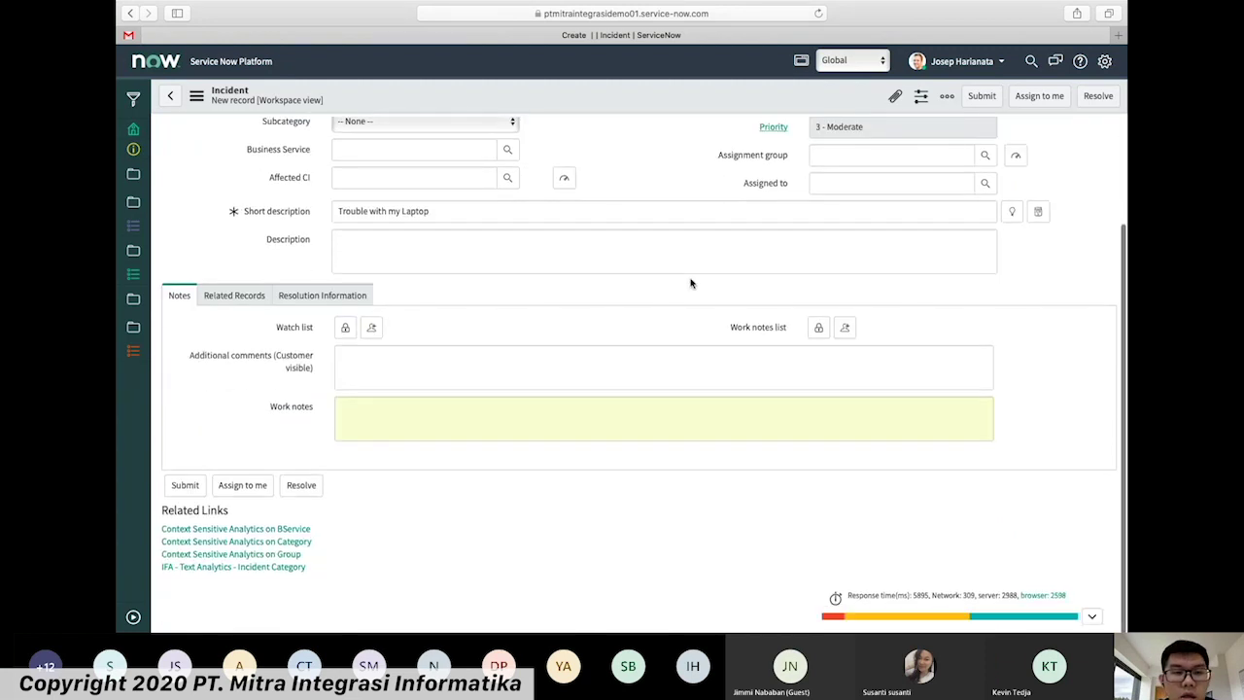
scroll(690, 283, up, 3)
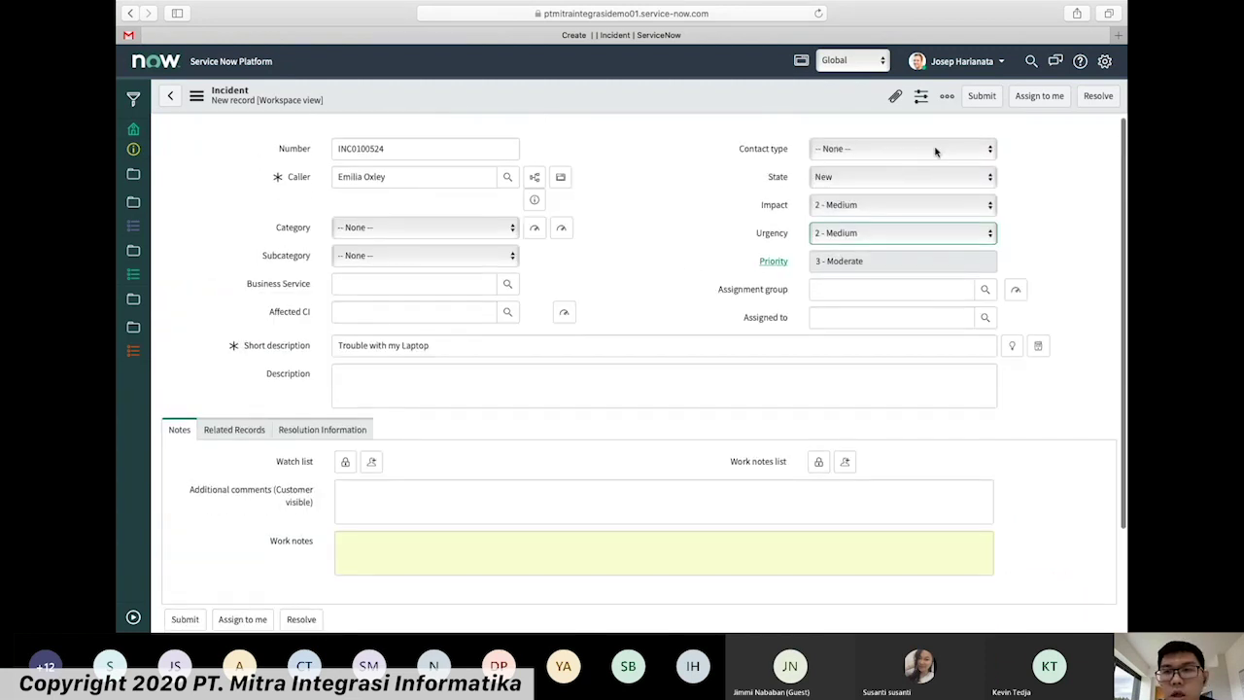
click(980, 98)
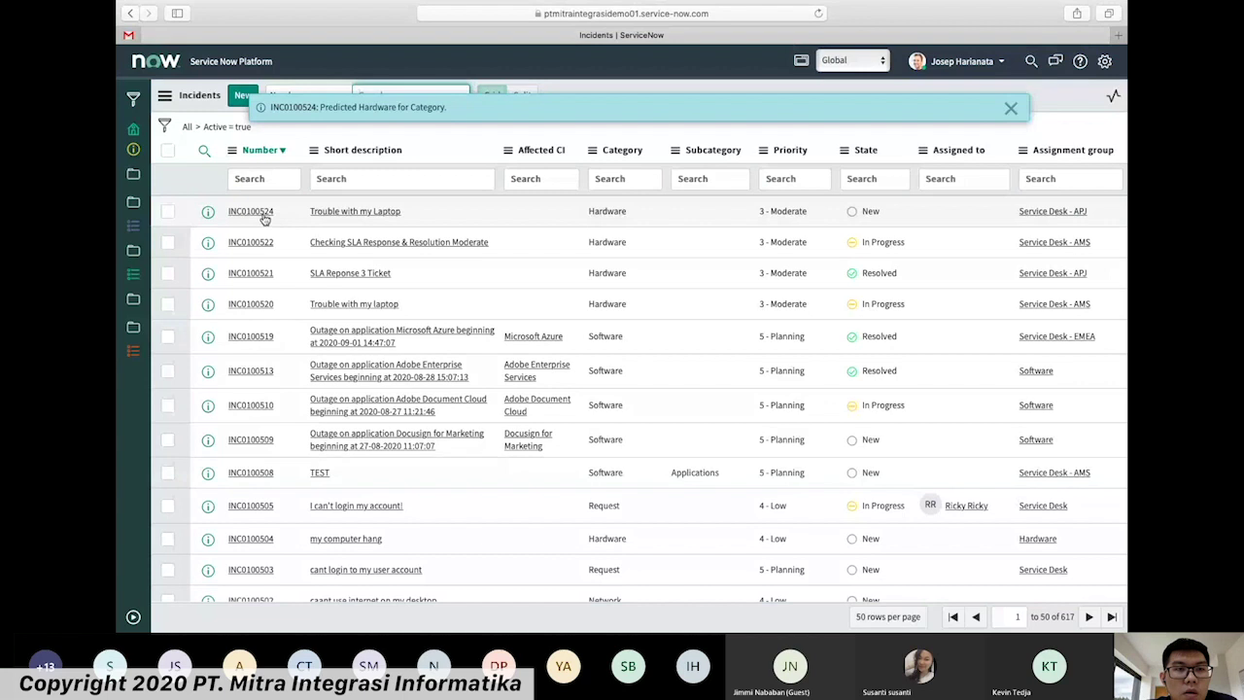
- Dismiss the Predicted Category notice and open incident INC0100524 from the list
click(1011, 108)
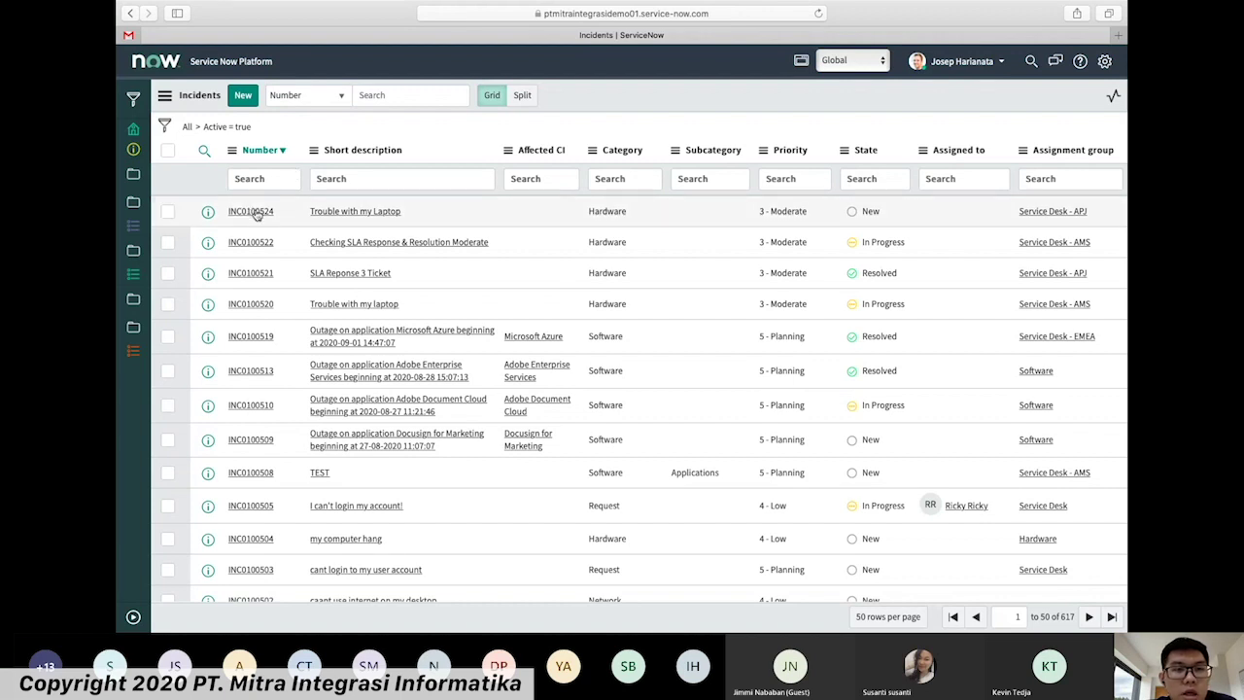
click(254, 212)
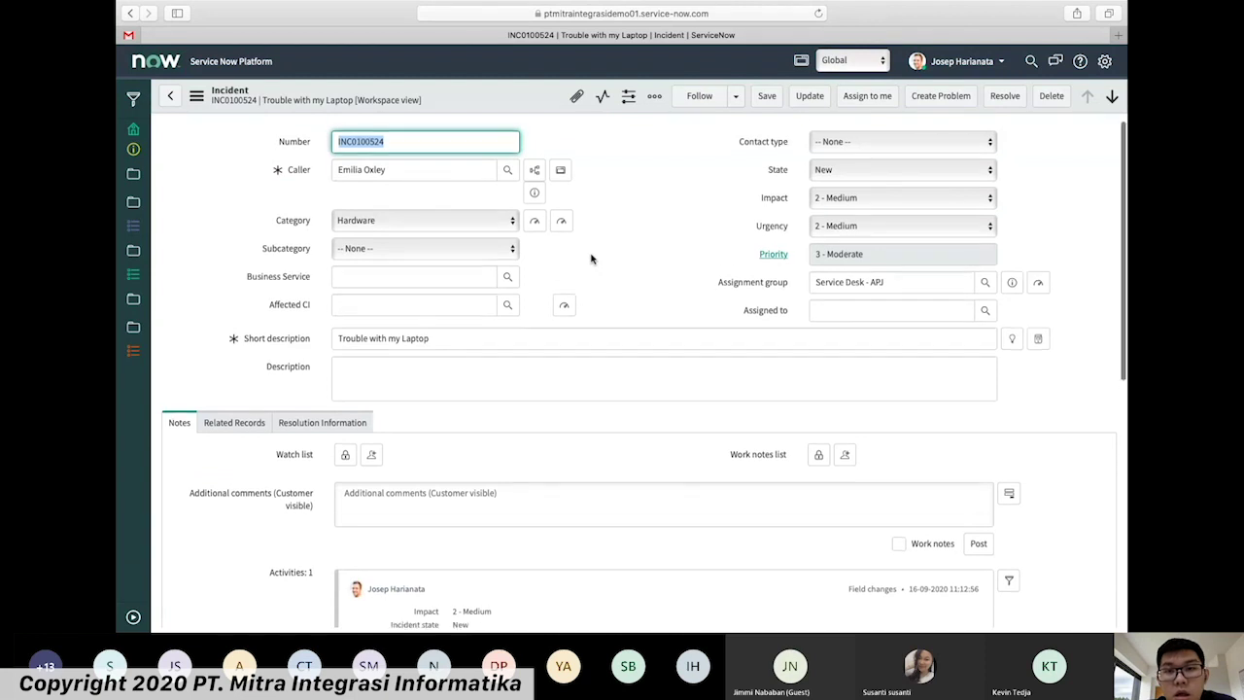
scroll(591, 258, down, 1)
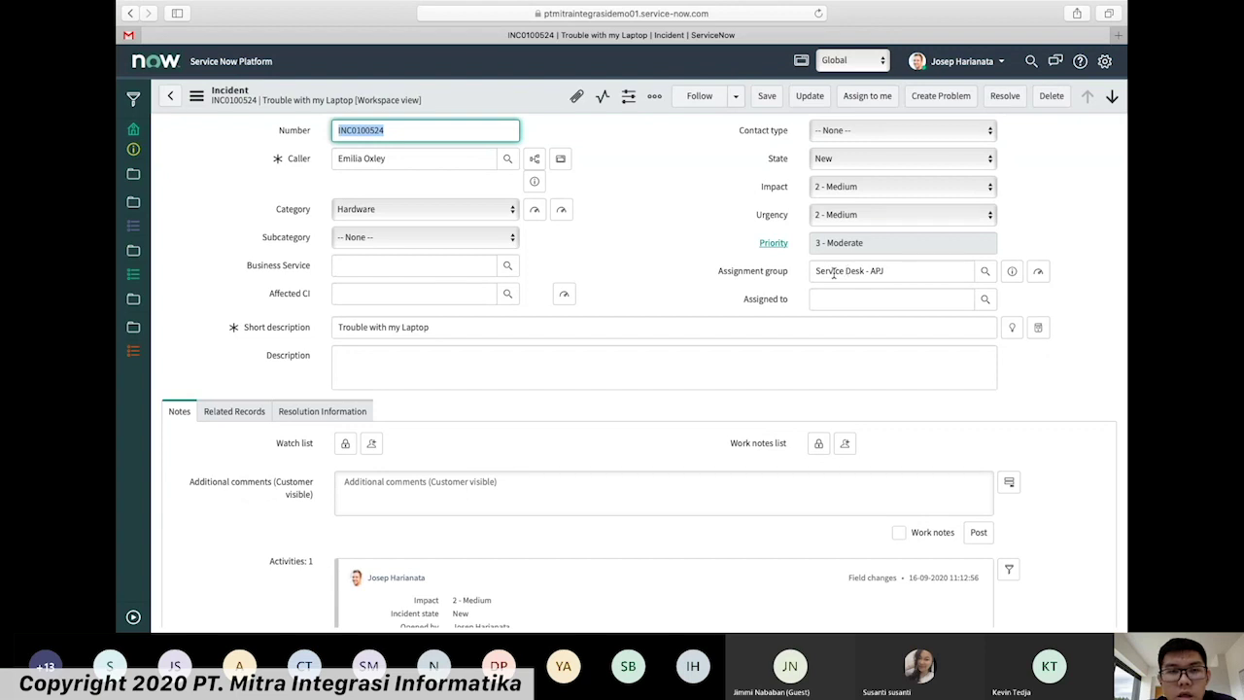
scroll(658, 288, down, 5)
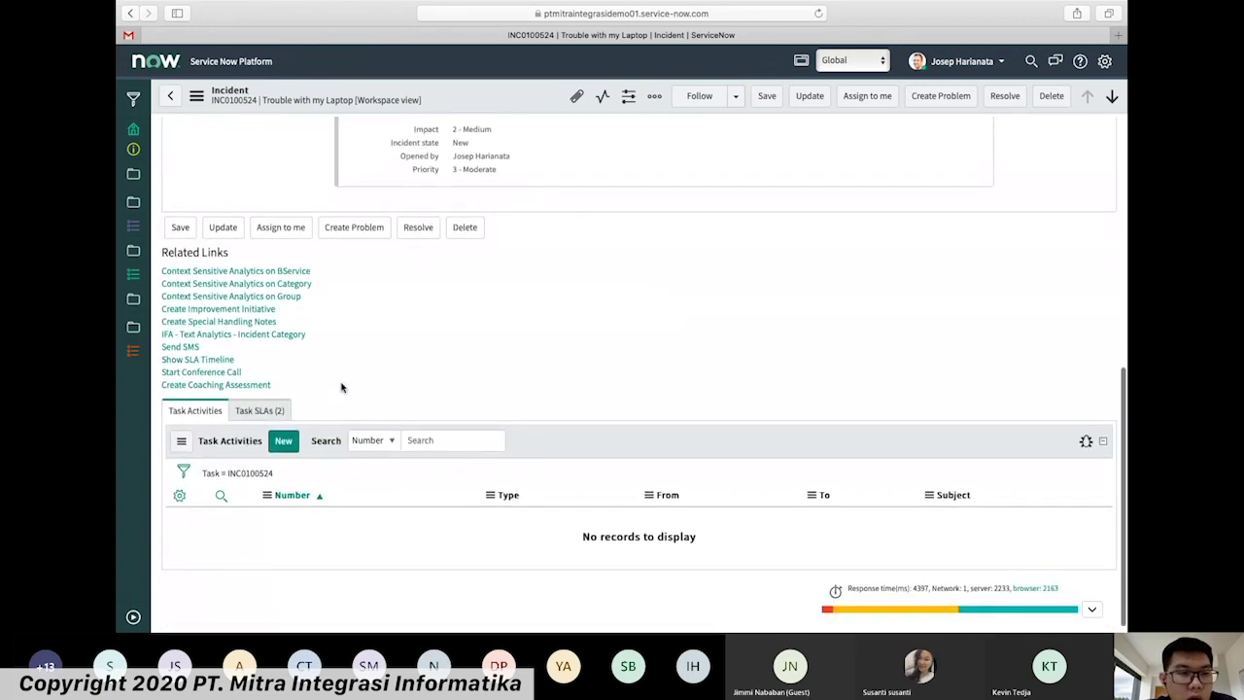
click(284, 410)
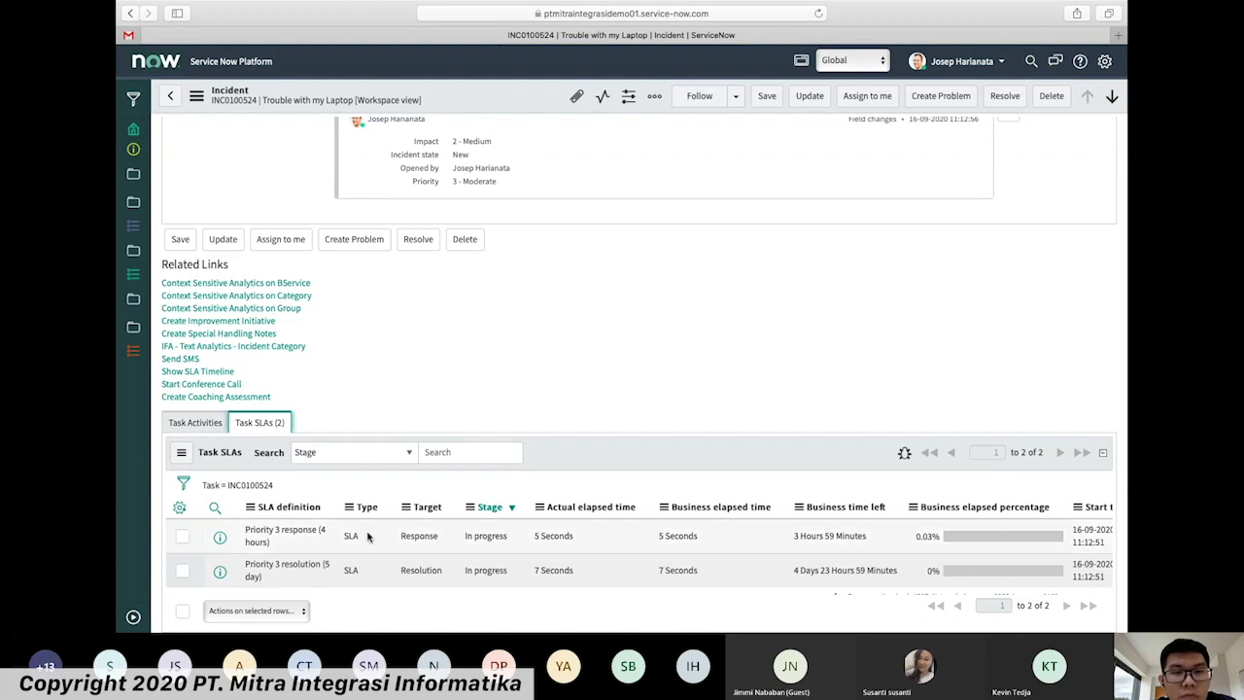
scroll(367, 535, up, 3)
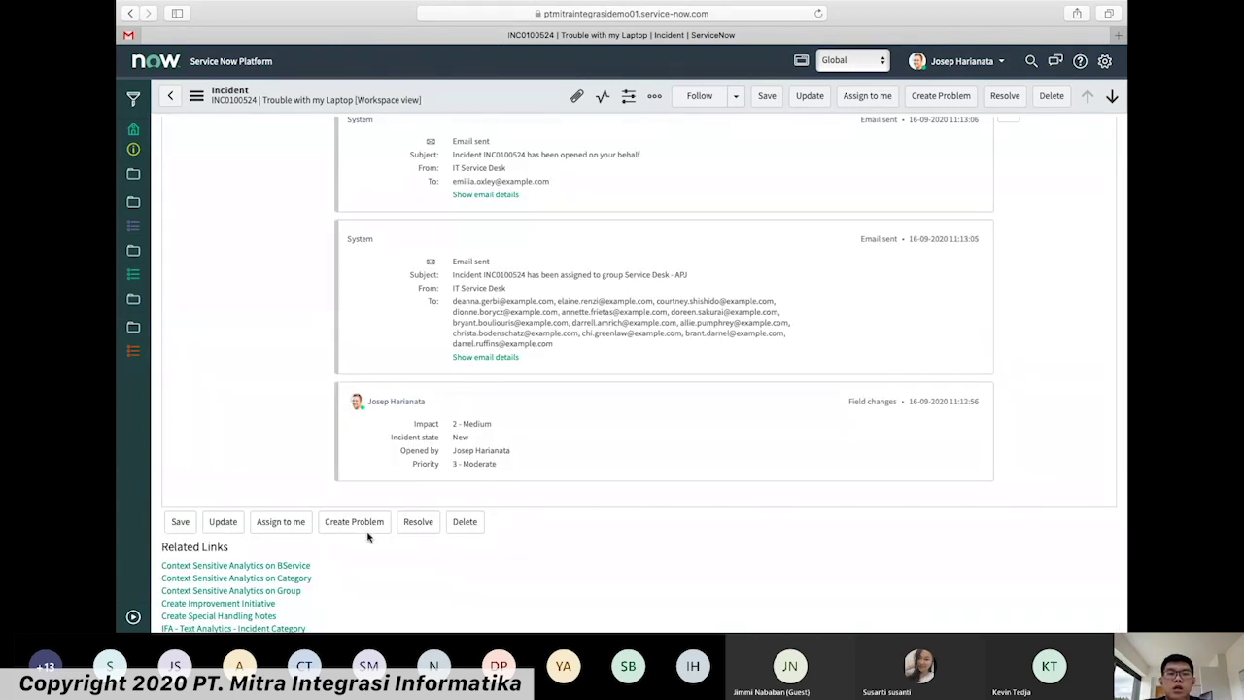
scroll(367, 535, down, 3)
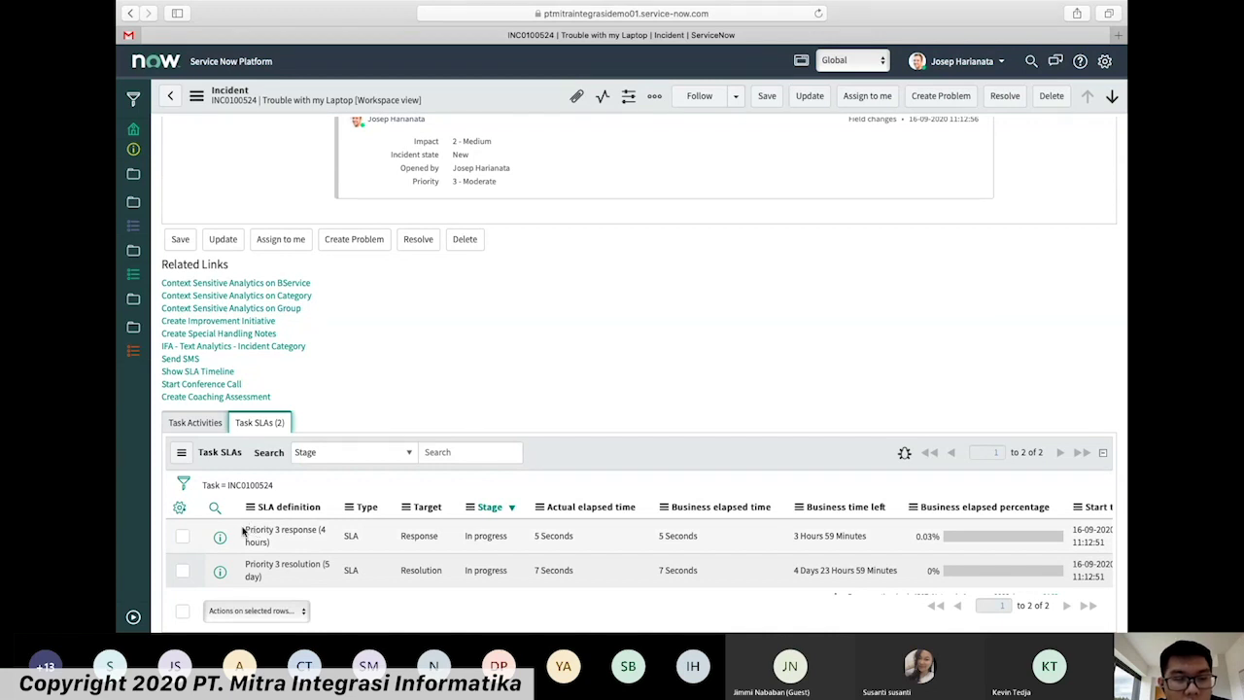
scroll(401, 437, up, 3)
scroll(402, 437, up, 10)
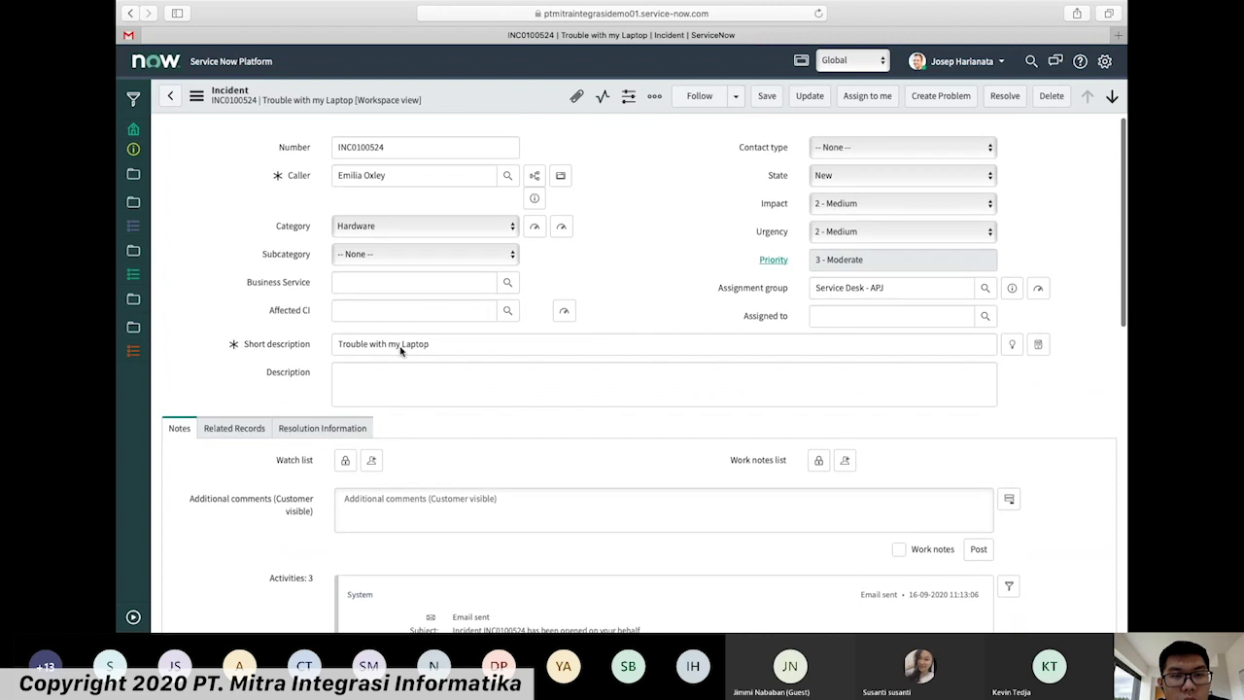
click(450, 352)
scroll(451, 355, down, 15)
scroll(451, 354, down, 1)
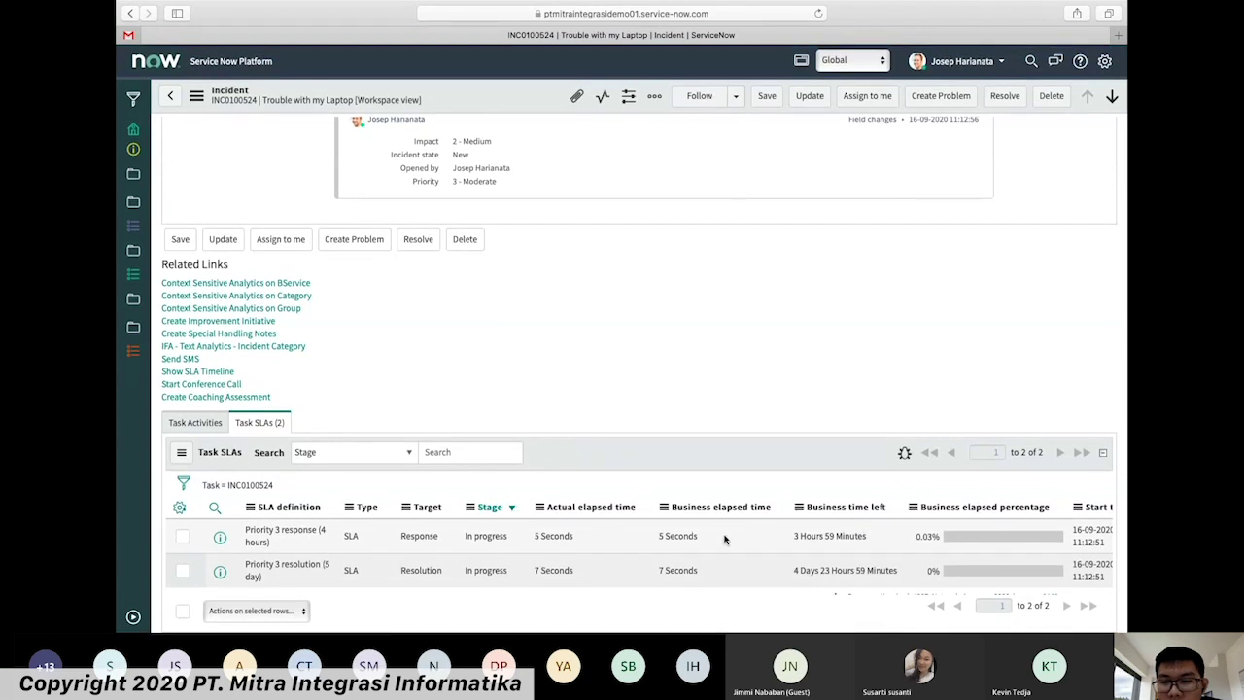
scroll(768, 532, right, 10)
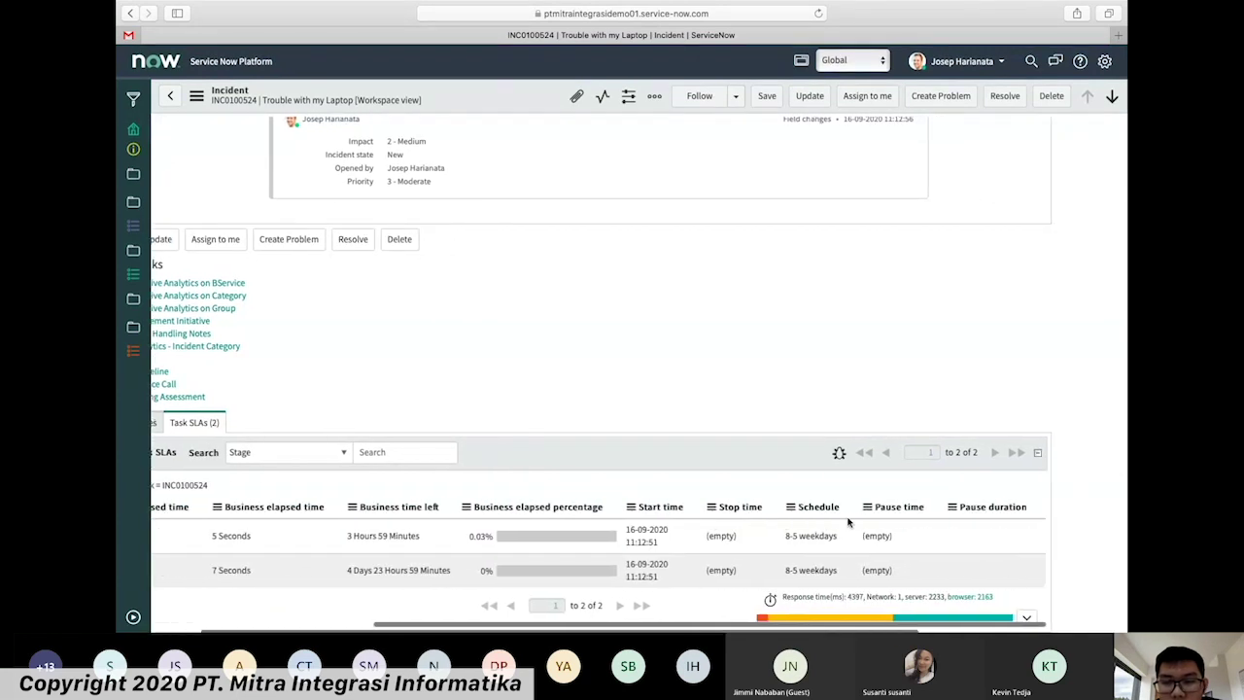
scroll(768, 530, left, 4)
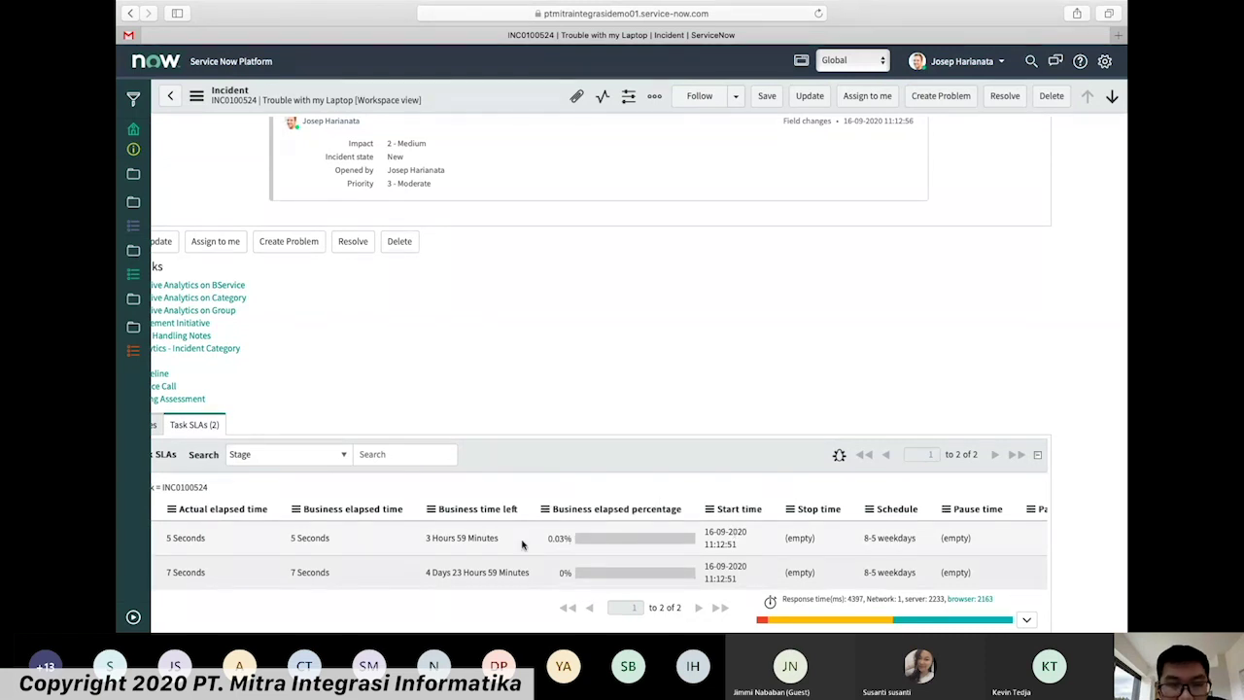
scroll(522, 541, left, 5)
scroll(650, 538, right, 5)
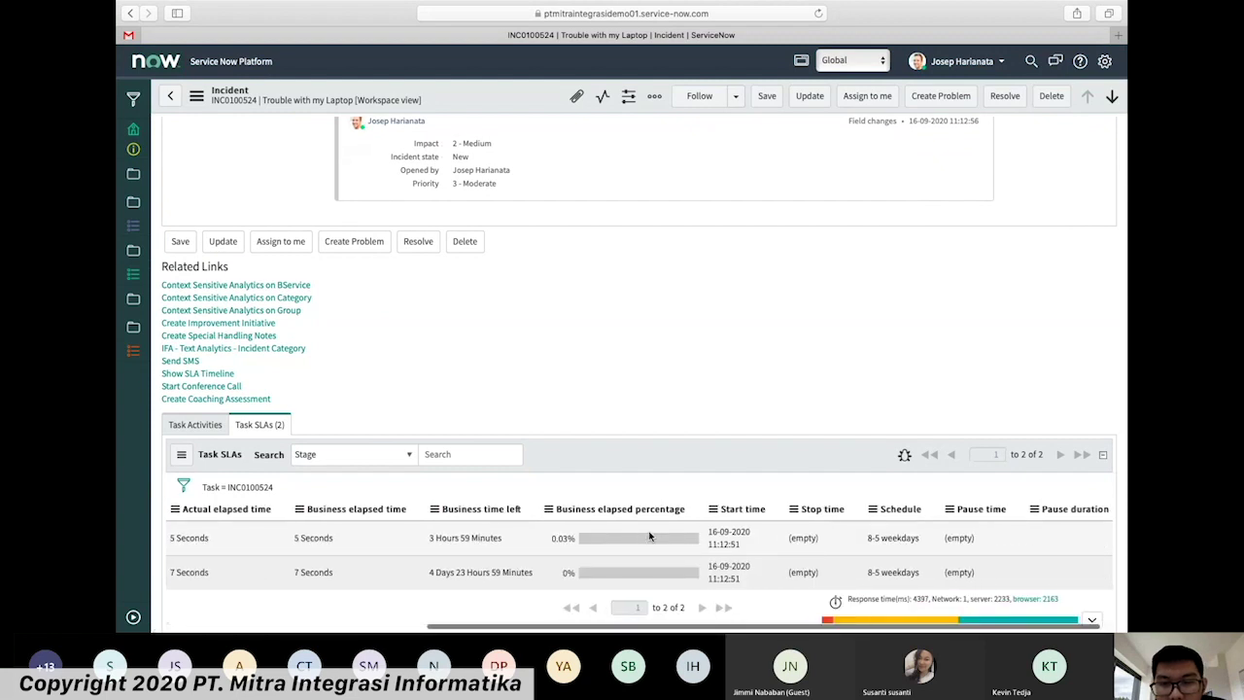
mouse_move(629, 542)
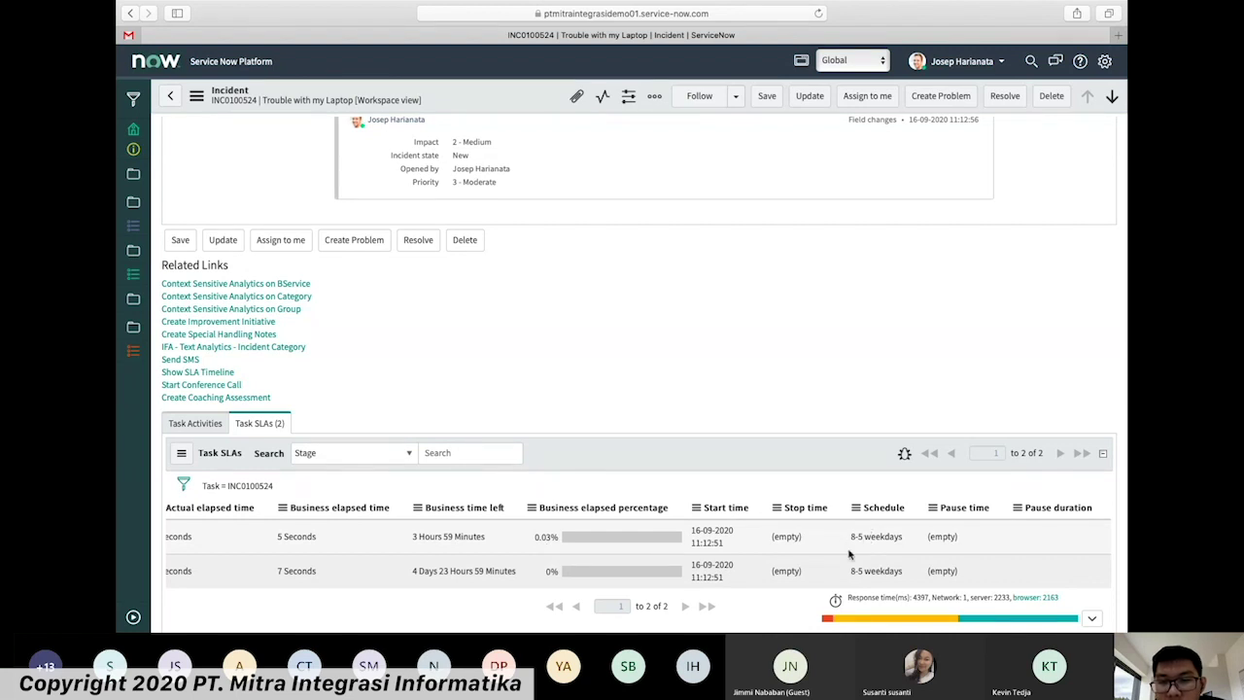
scroll(848, 554, up, 10)
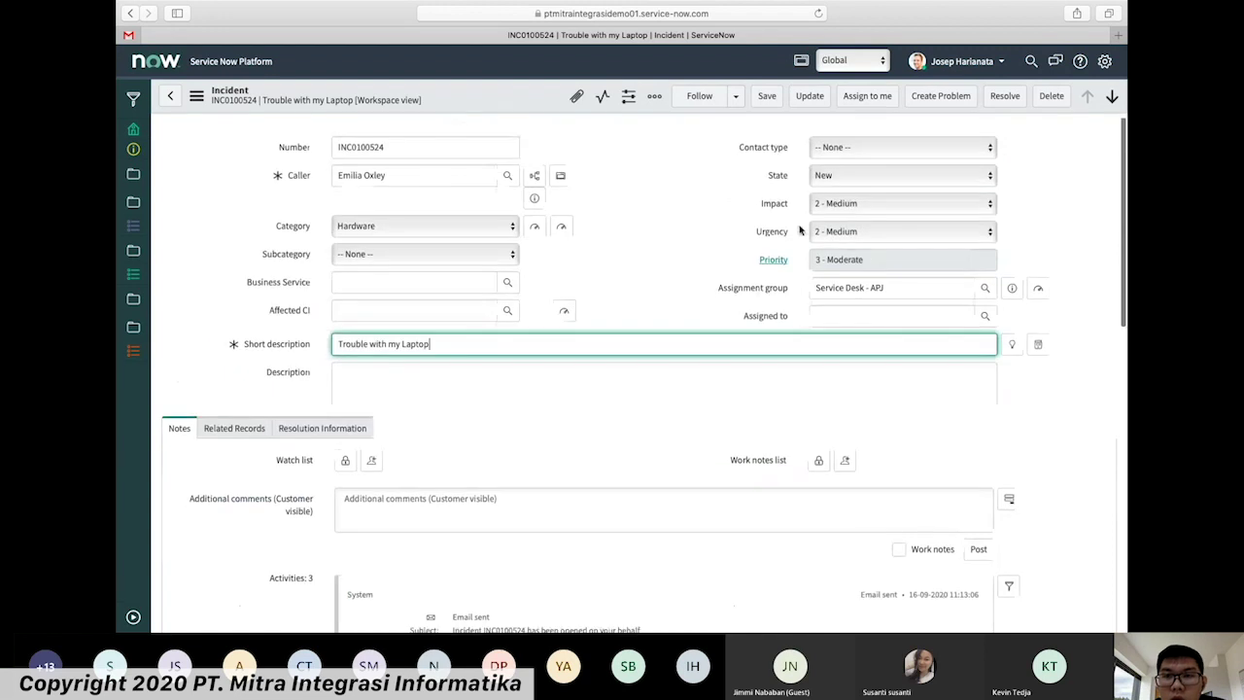
- Put the incident On Hold with reason Awaiting Vendor and save it
click(853, 176)
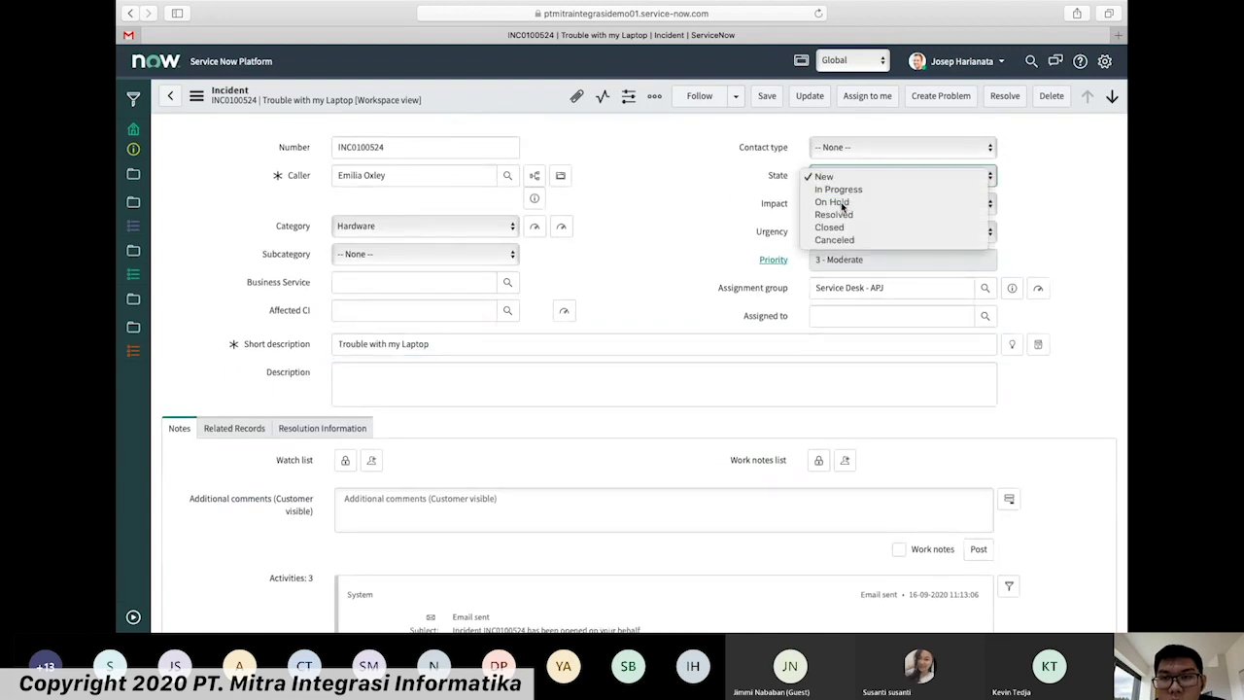
click(837, 202)
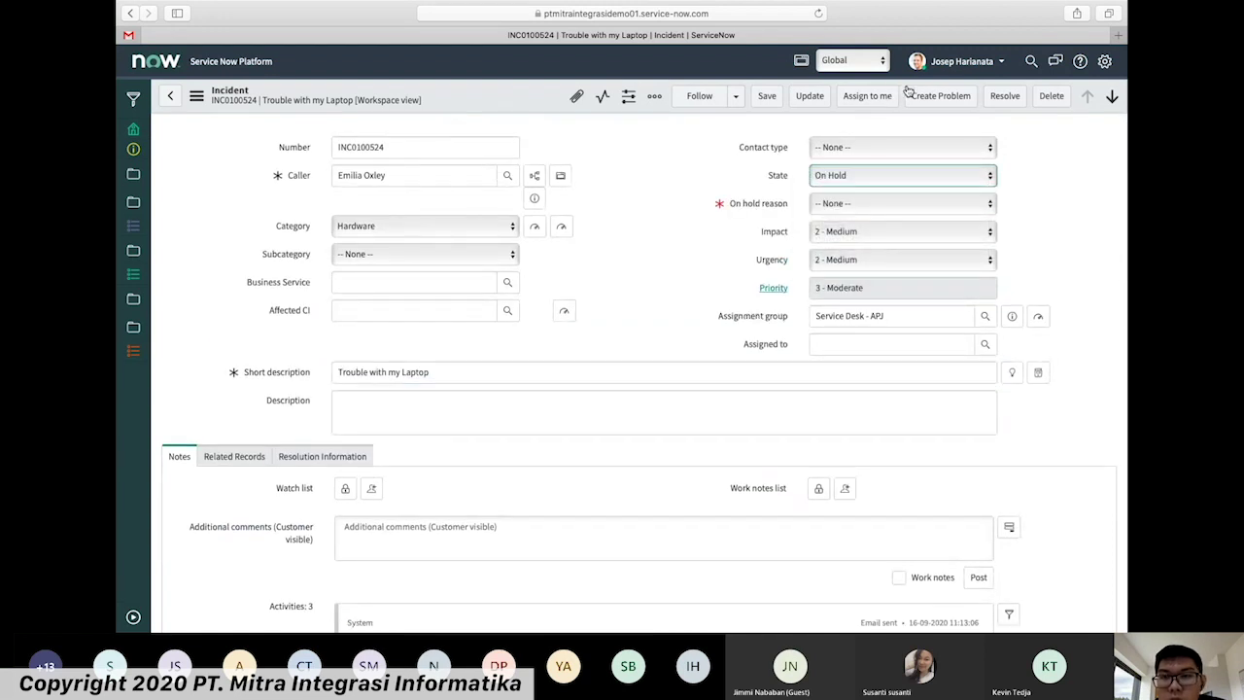
click(855, 204)
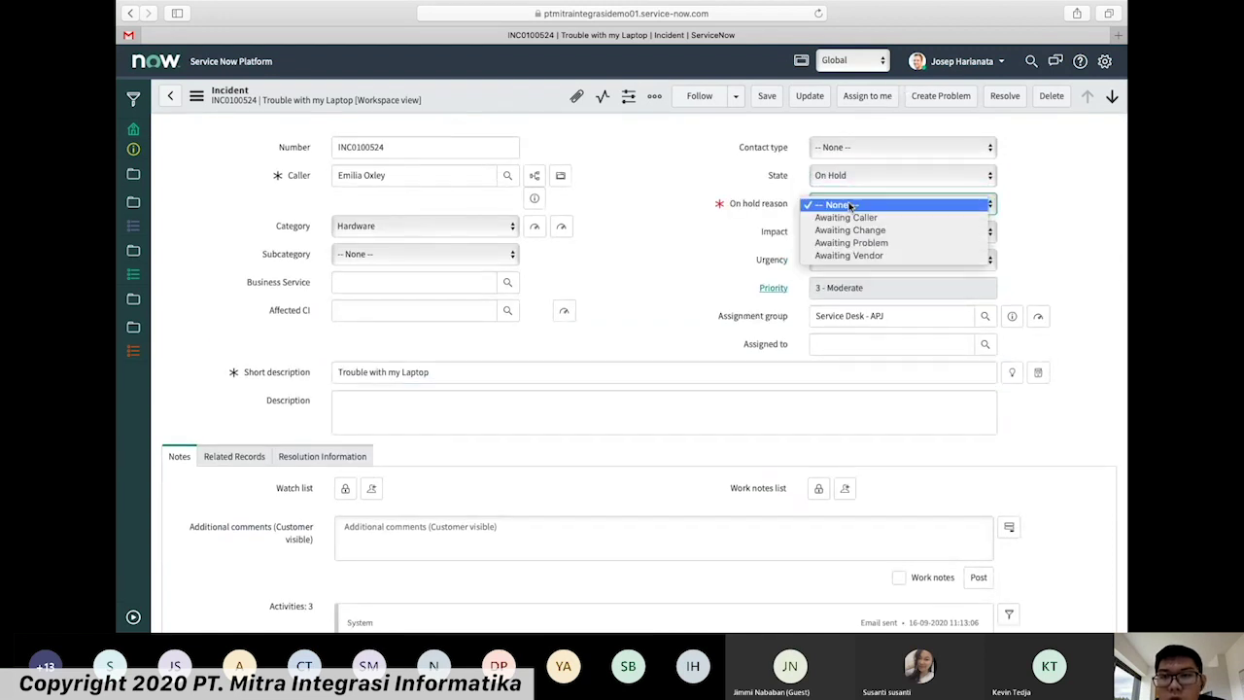
click(842, 256)
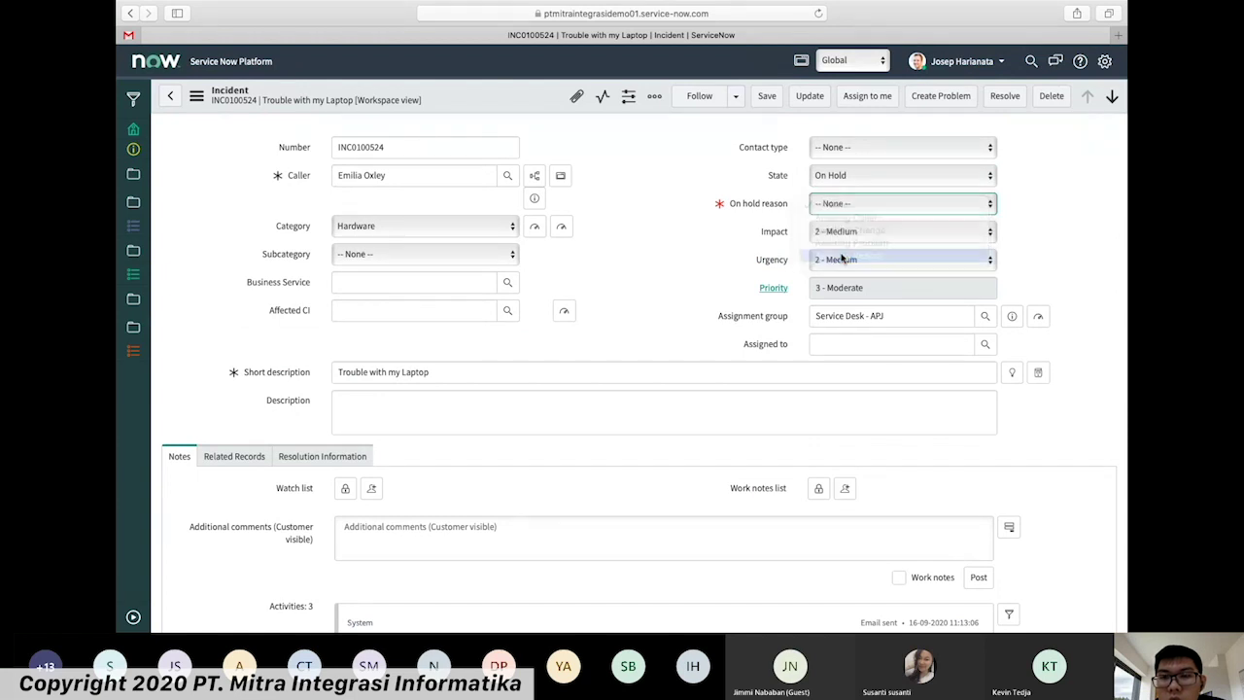
click(770, 101)
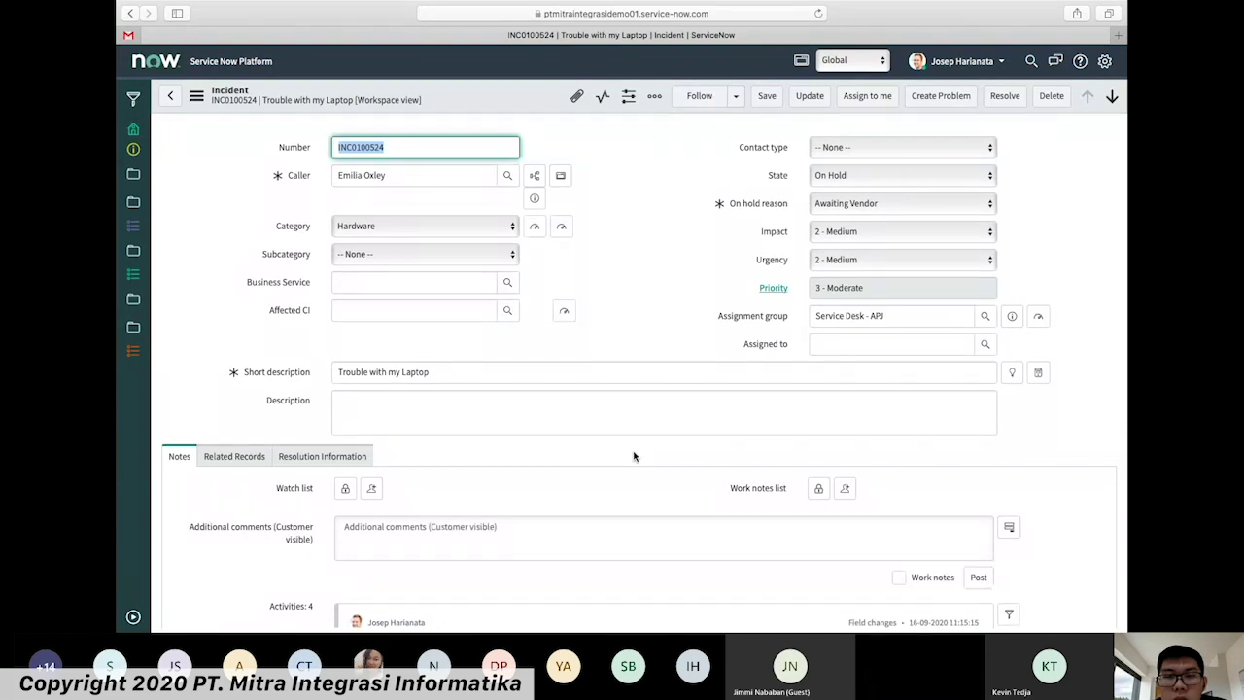
- Inspect the Task SLAs: resolution SLA paused, response SLA completed
scroll(634, 456, down, 15)
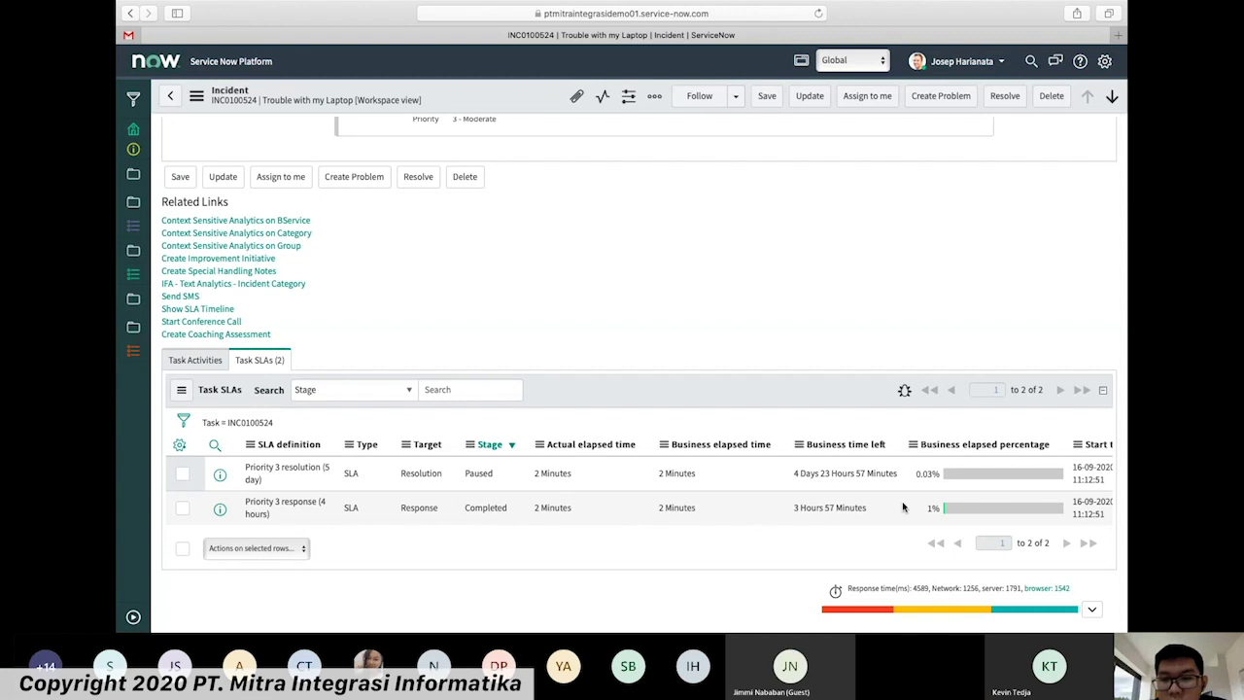
mouse_move(956, 517)
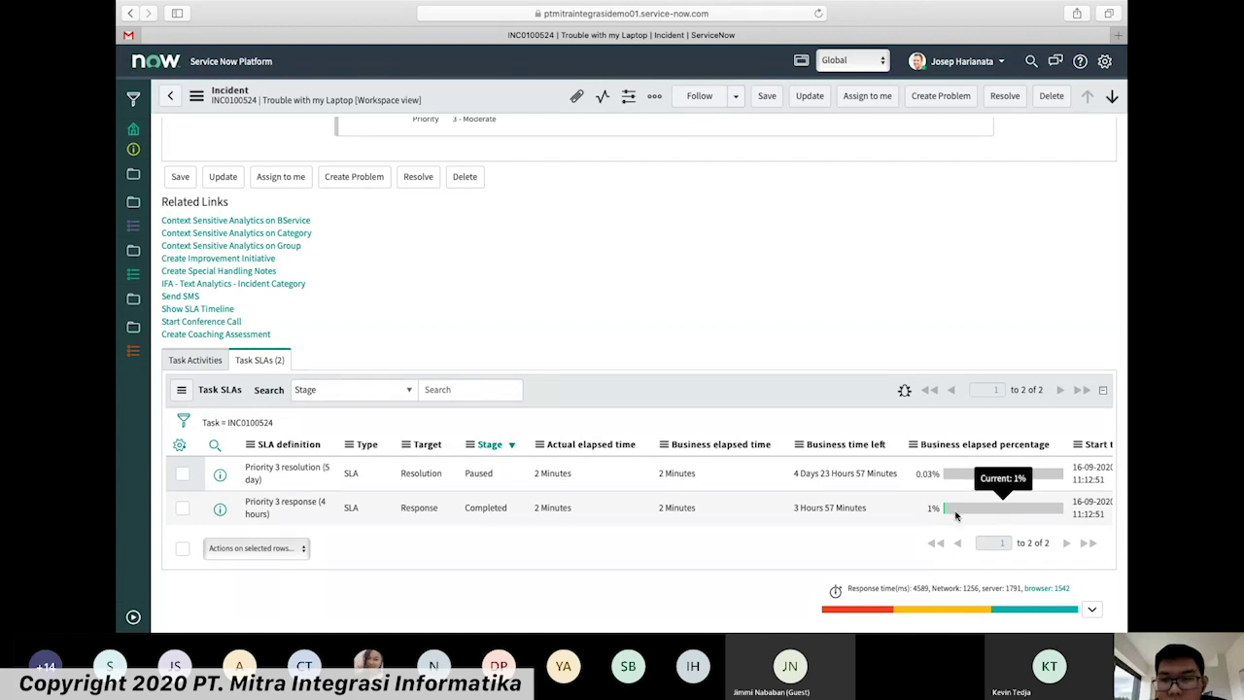
scroll(962, 510, right, 5)
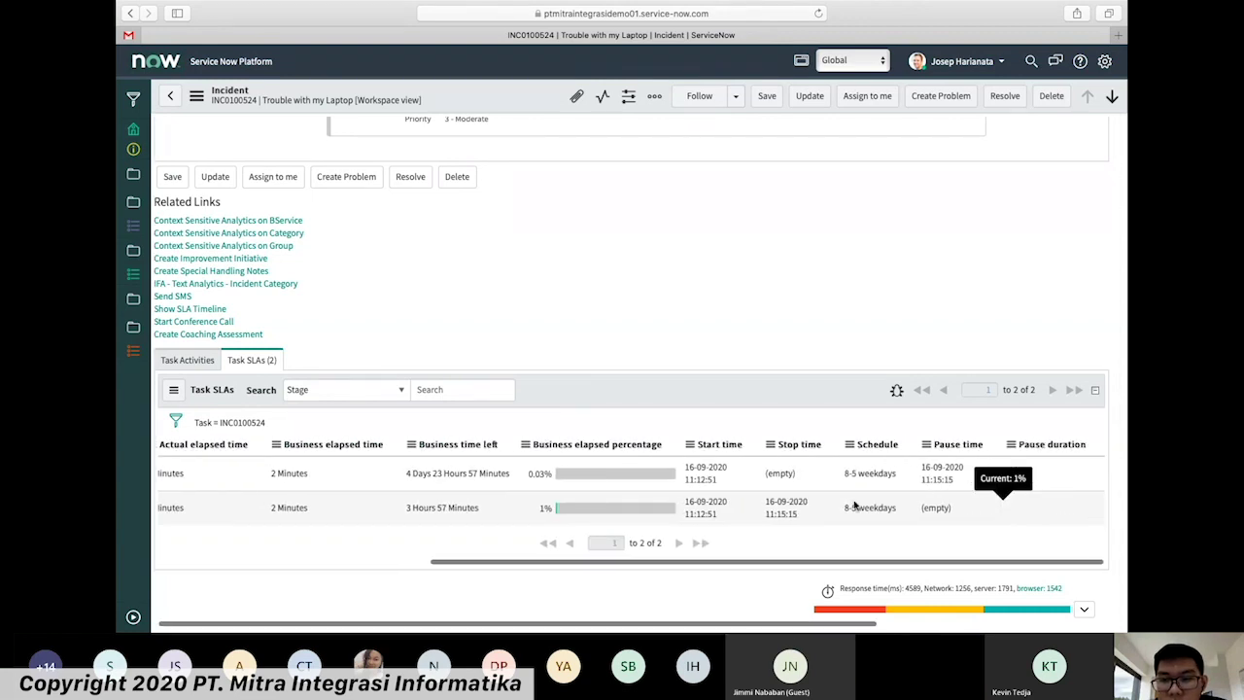
mouse_move(779, 513)
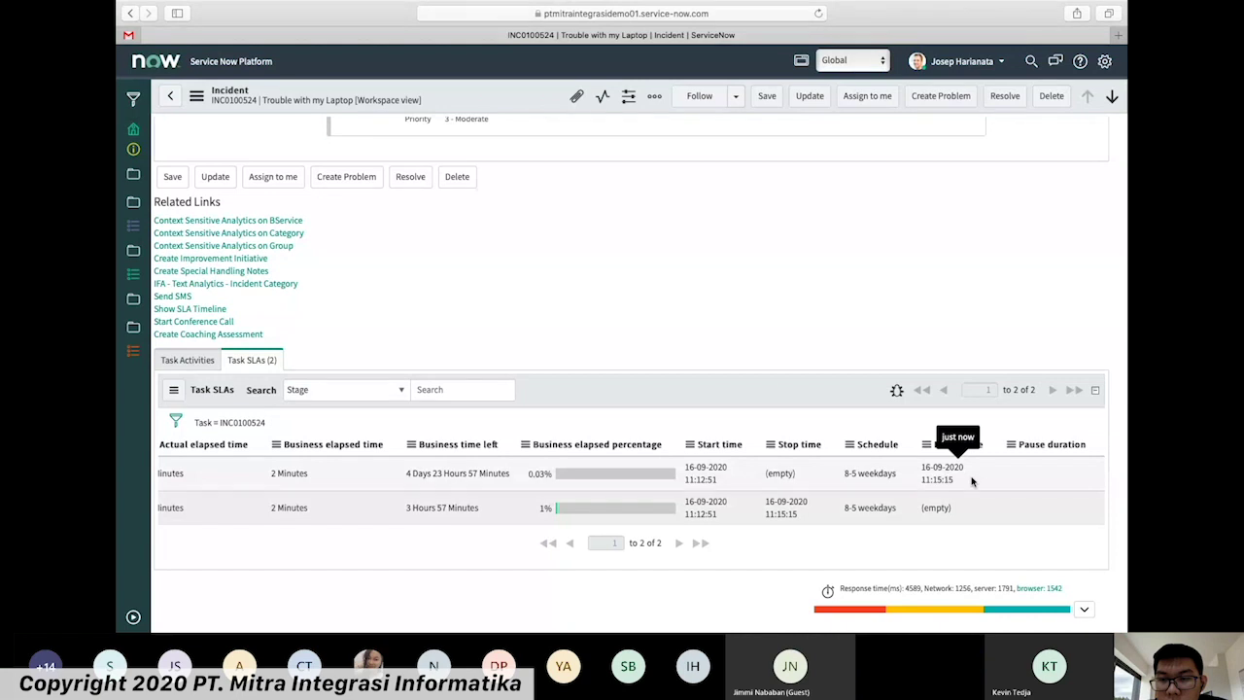
mouse_move(950, 472)
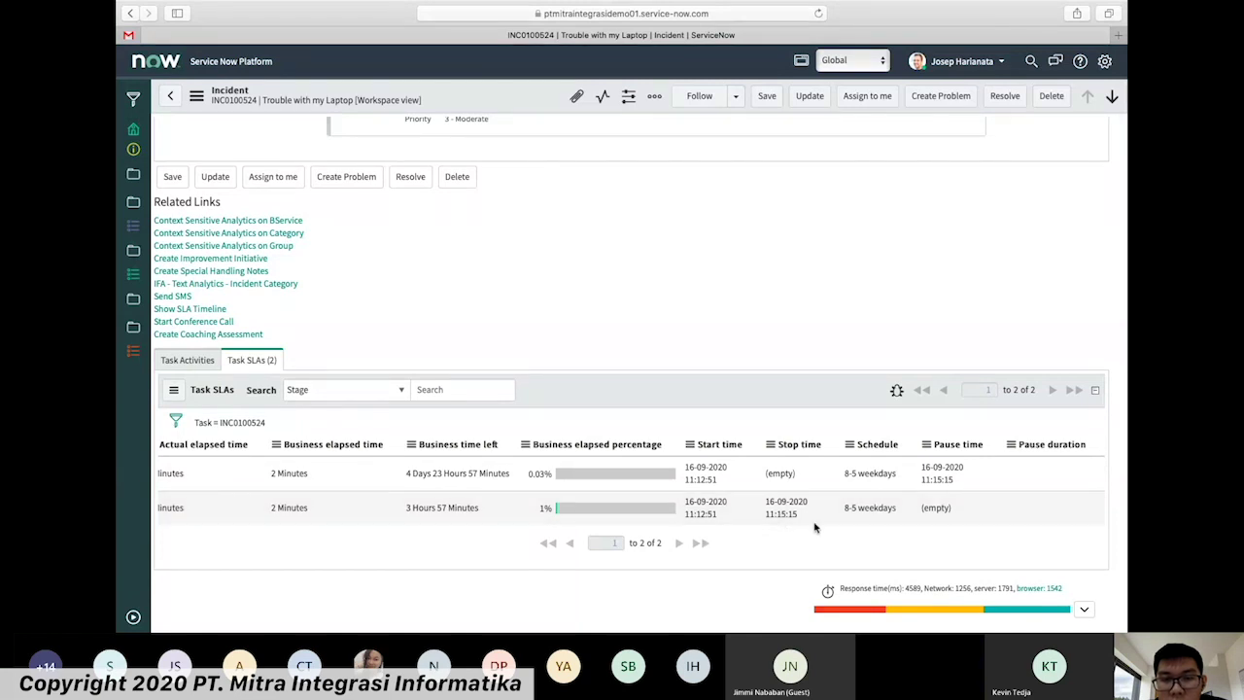
scroll(819, 529, left, 2)
scroll(820, 529, left, 2)
scroll(819, 525, right, 5)
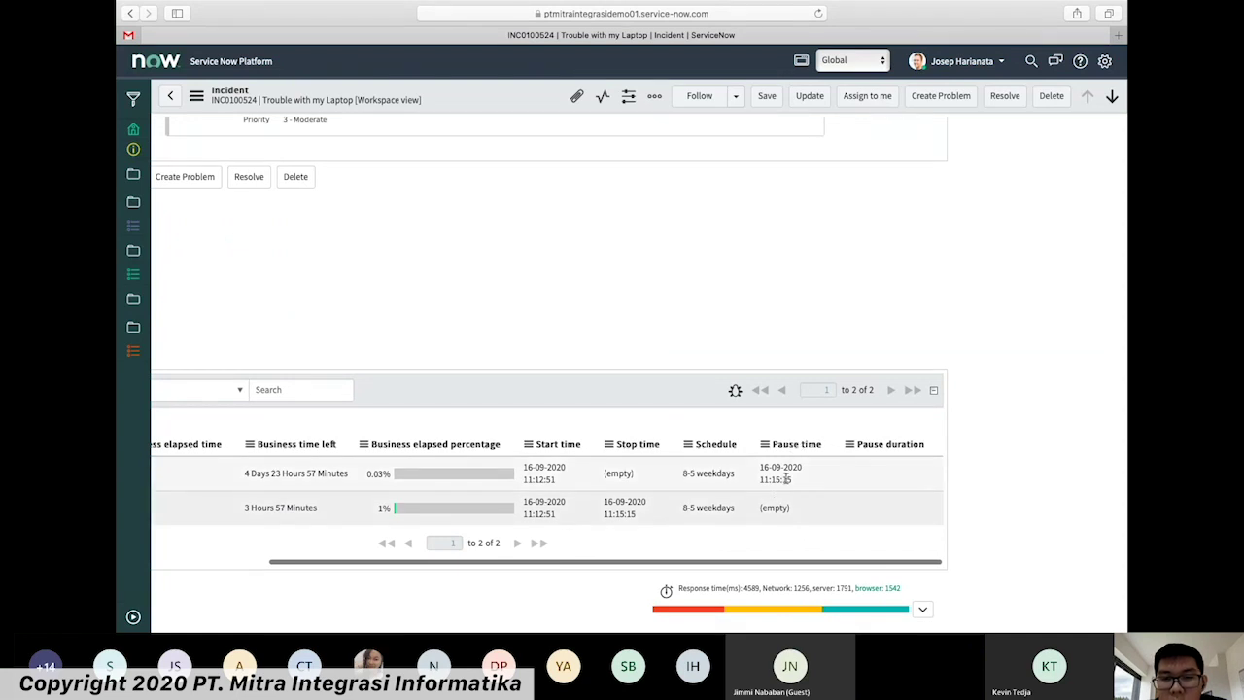
scroll(785, 478, left, 3)
scroll(768, 389, up, 10)
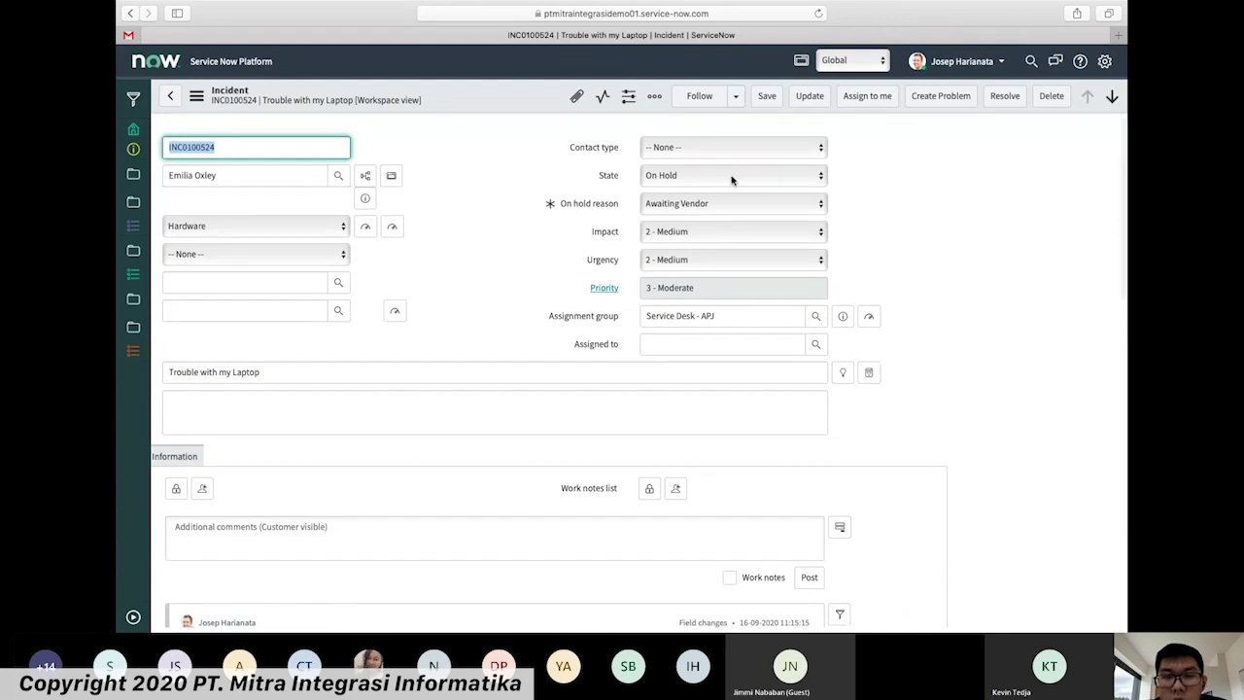
- Resolve the incident as Solved (Work Around) with a restart-the-laptop resolution note, and save
click(732, 177)
click(707, 192)
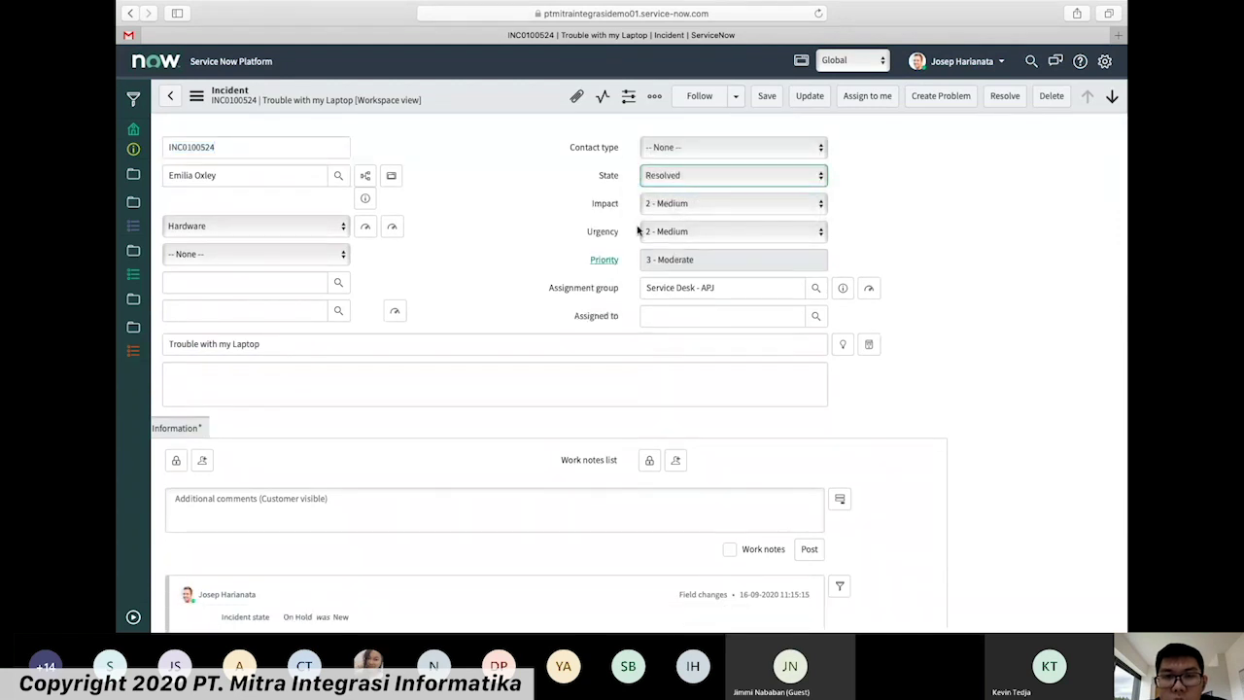
scroll(461, 397, left, 3)
click(327, 430)
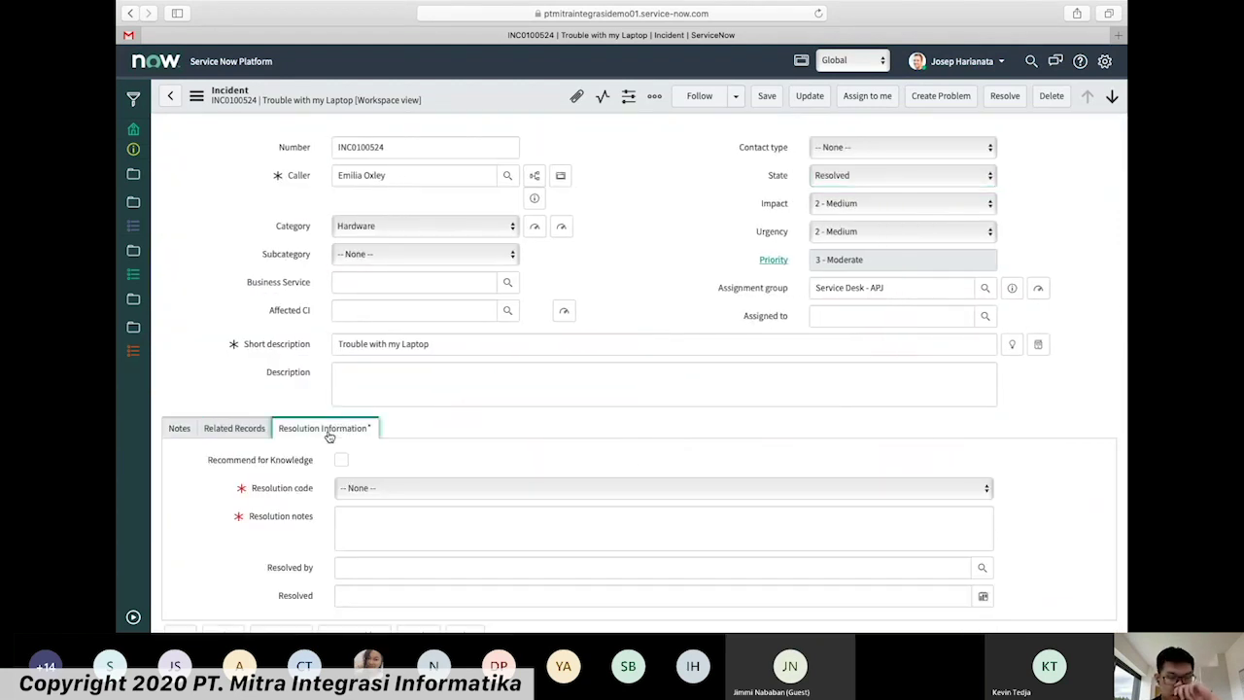
click(374, 489)
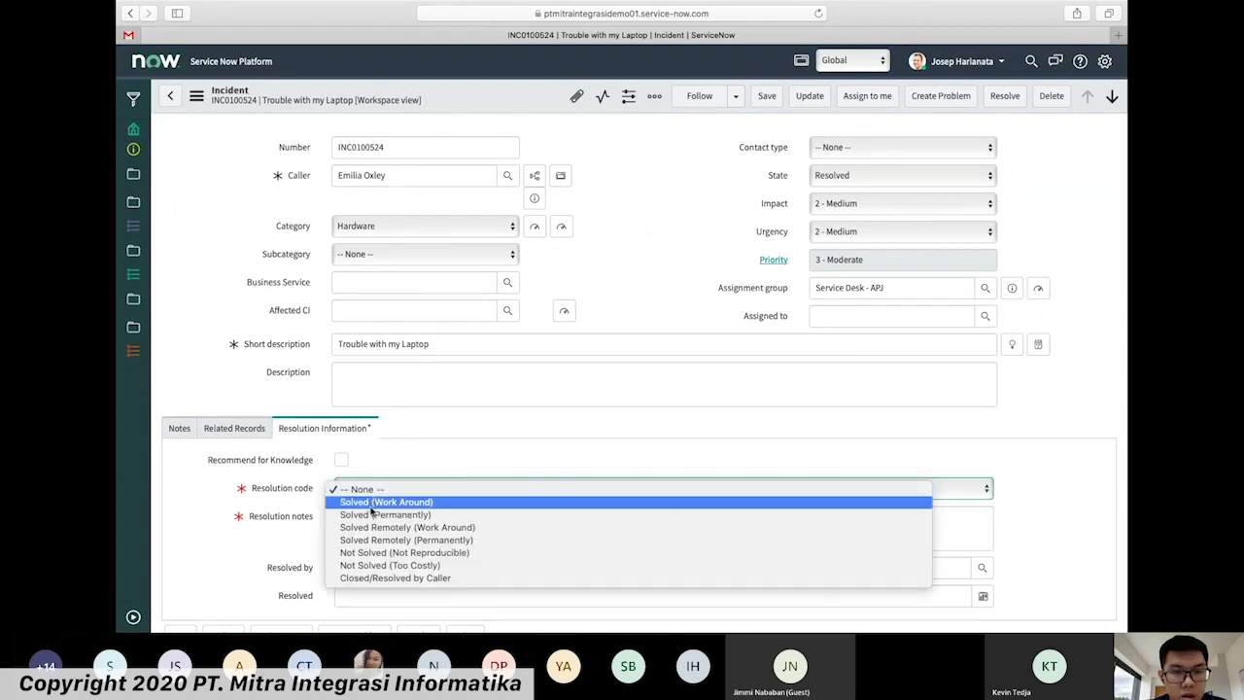
click(374, 503)
click(375, 519)
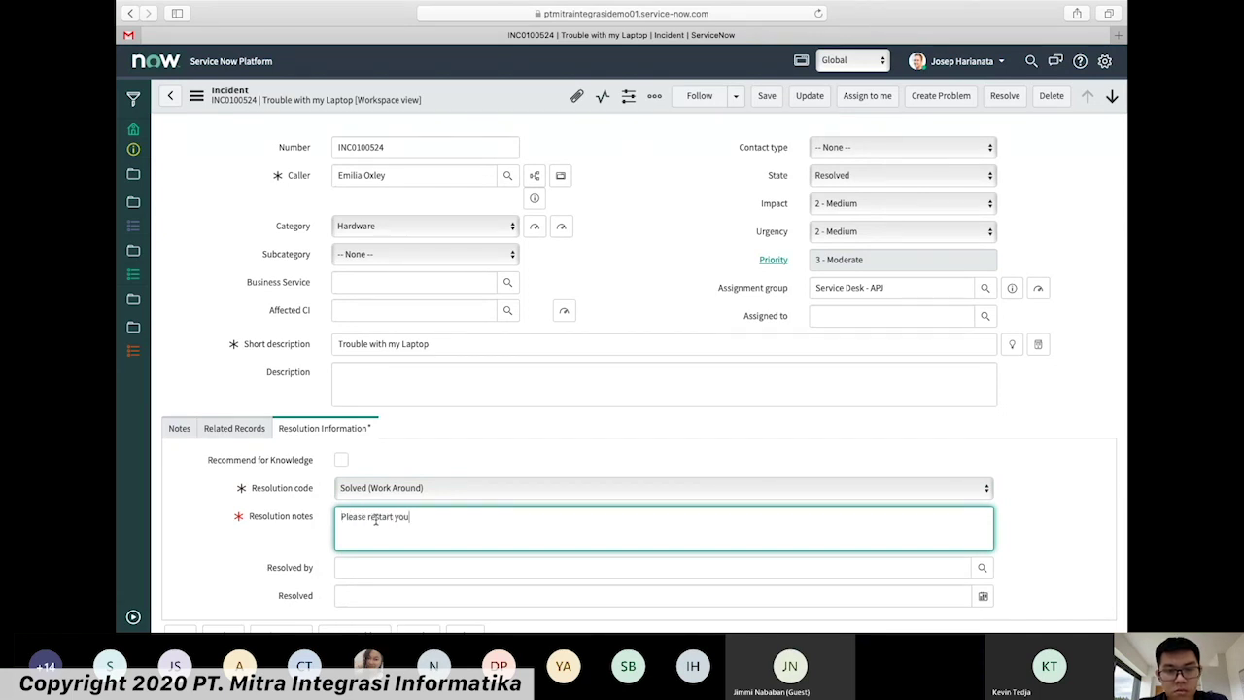
text(ptop to fix the laptop)
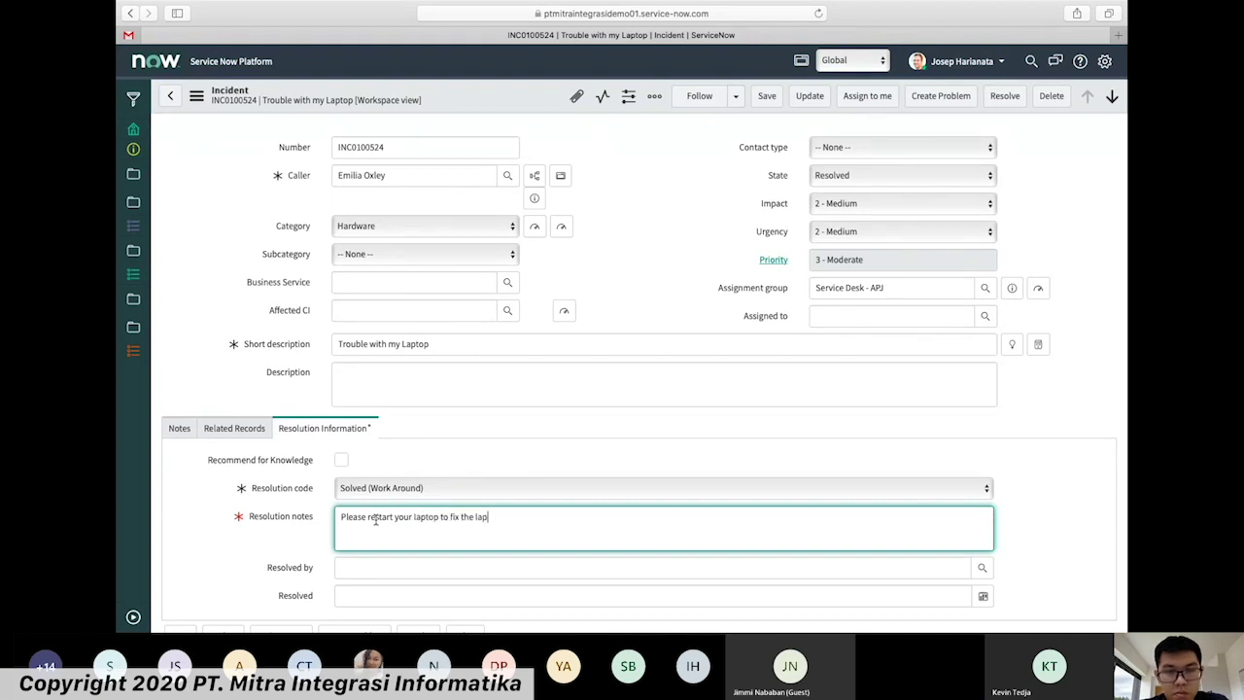
click(767, 97)
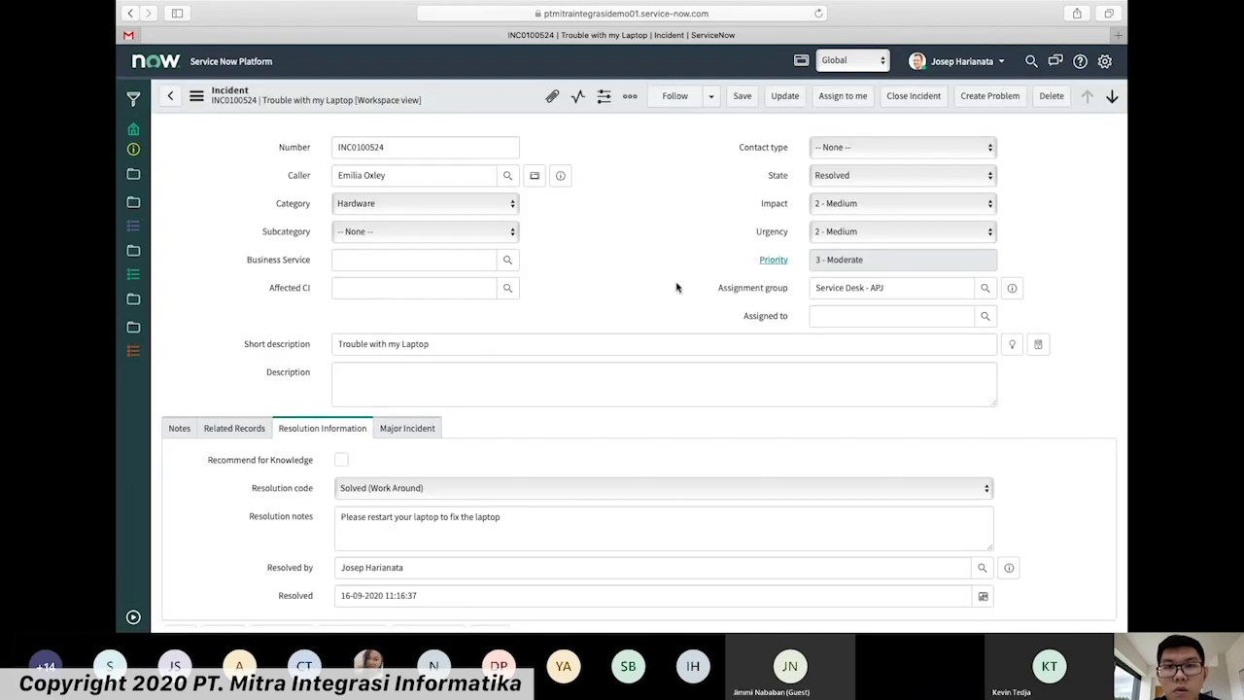
- Check Task SLA stop times and pause duration, then preview the Priority 3 response SLA
scroll(677, 287, down, 3)
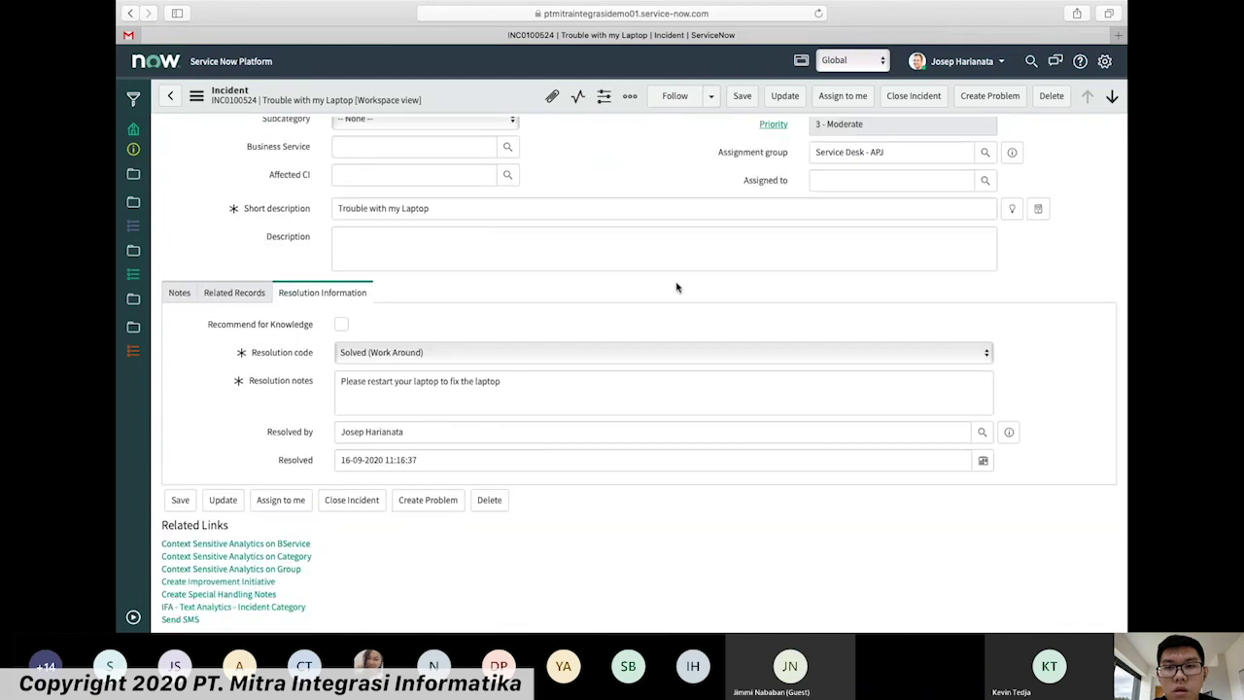
scroll(676, 286, down, 5)
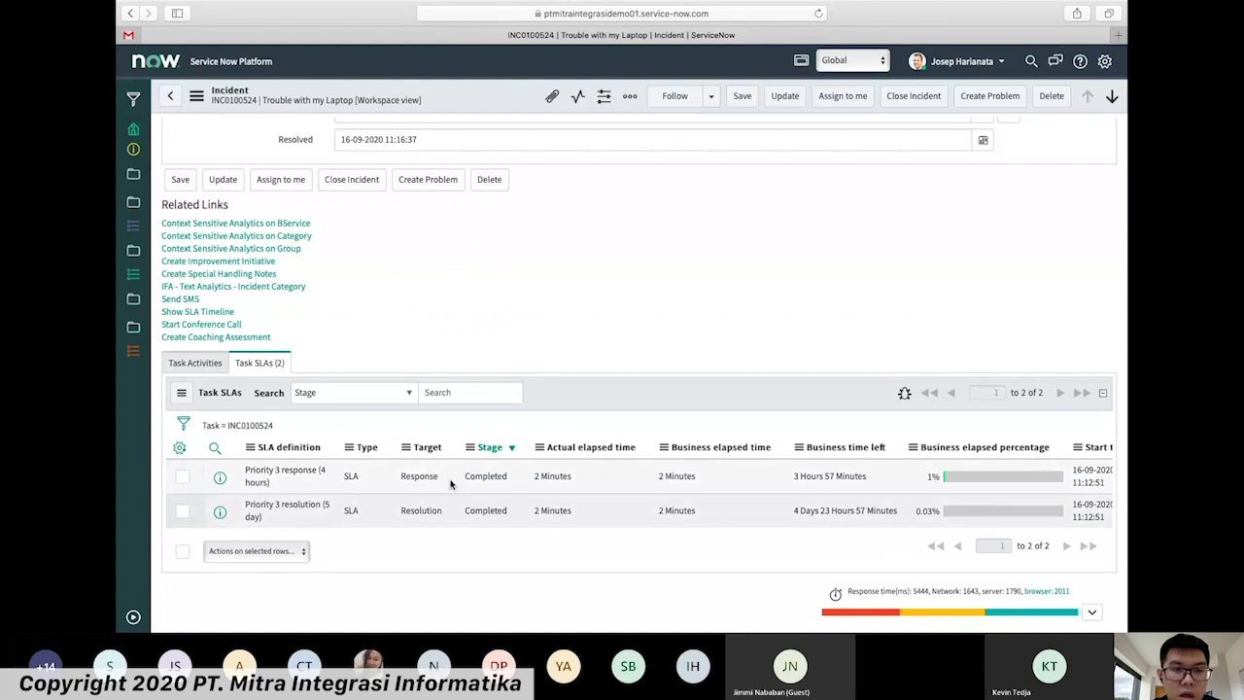
scroll(583, 512, right, 3)
scroll(646, 511, right, 3)
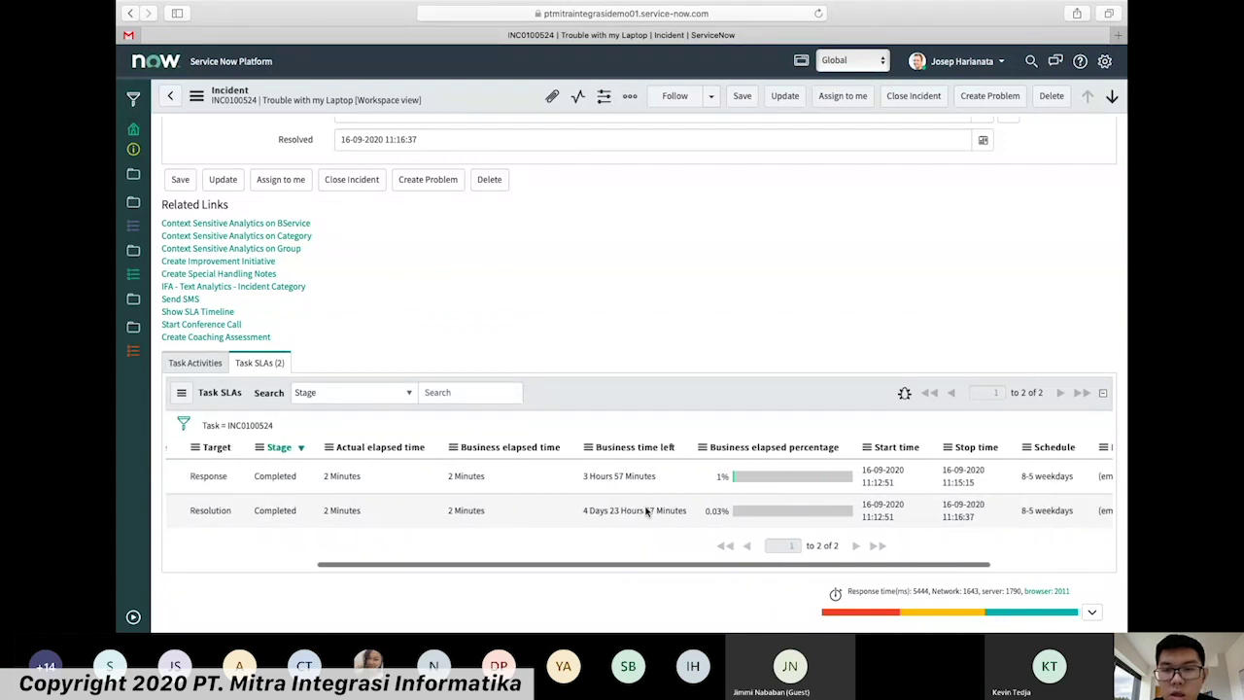
scroll(646, 512, right, 4)
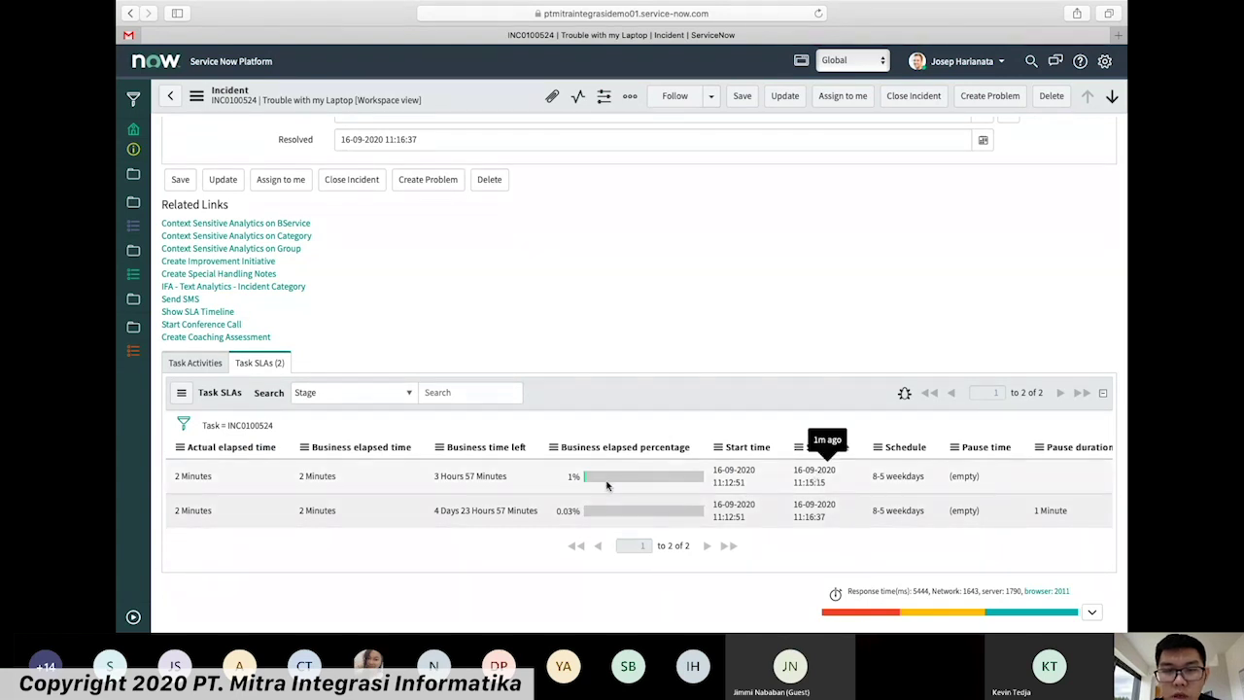
mouse_move(599, 483)
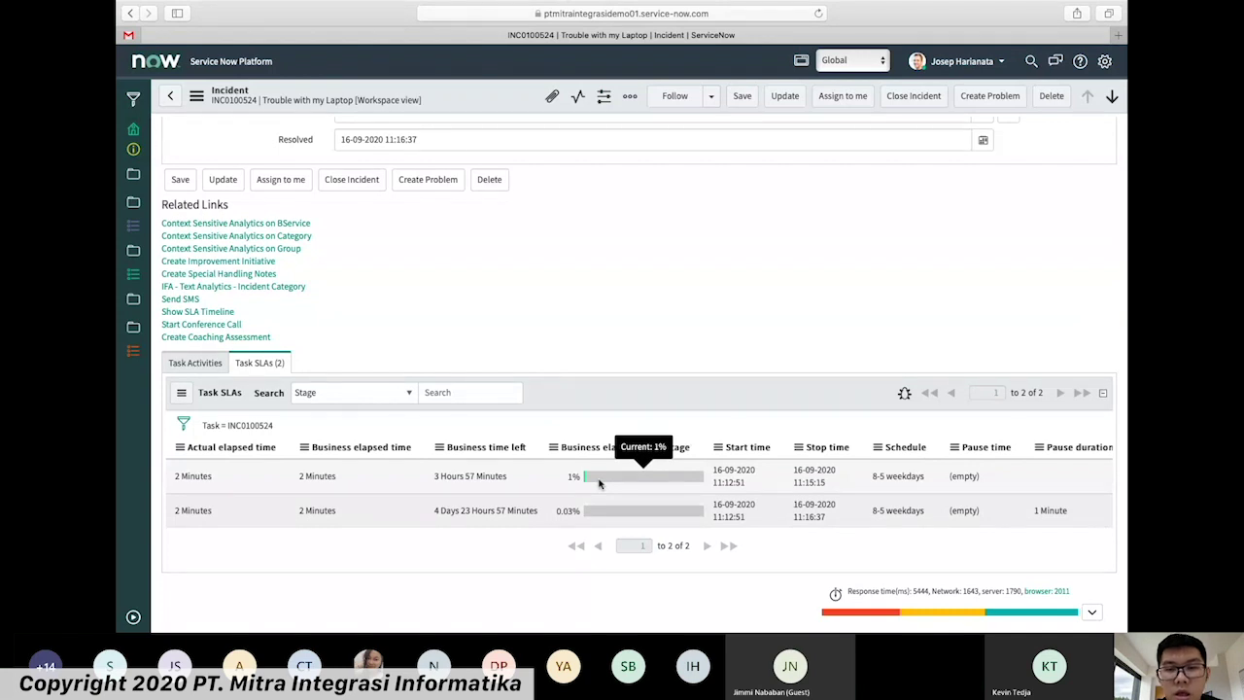
scroll(598, 483, left, 5)
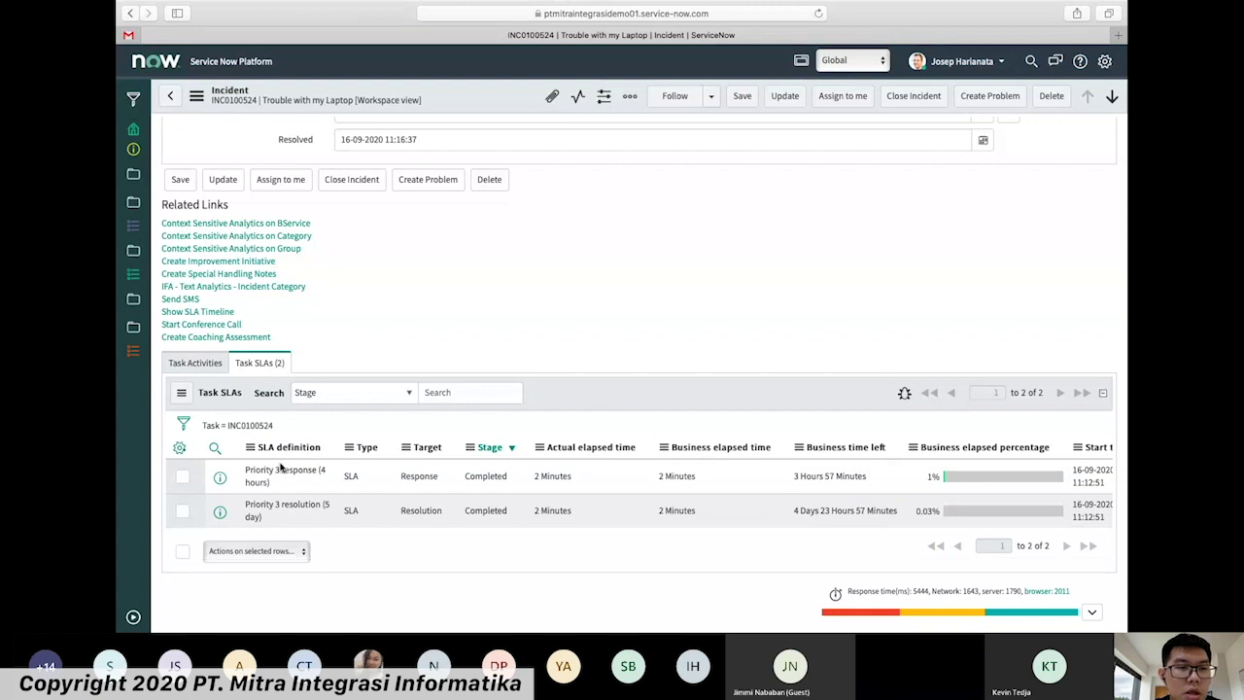
click(221, 478)
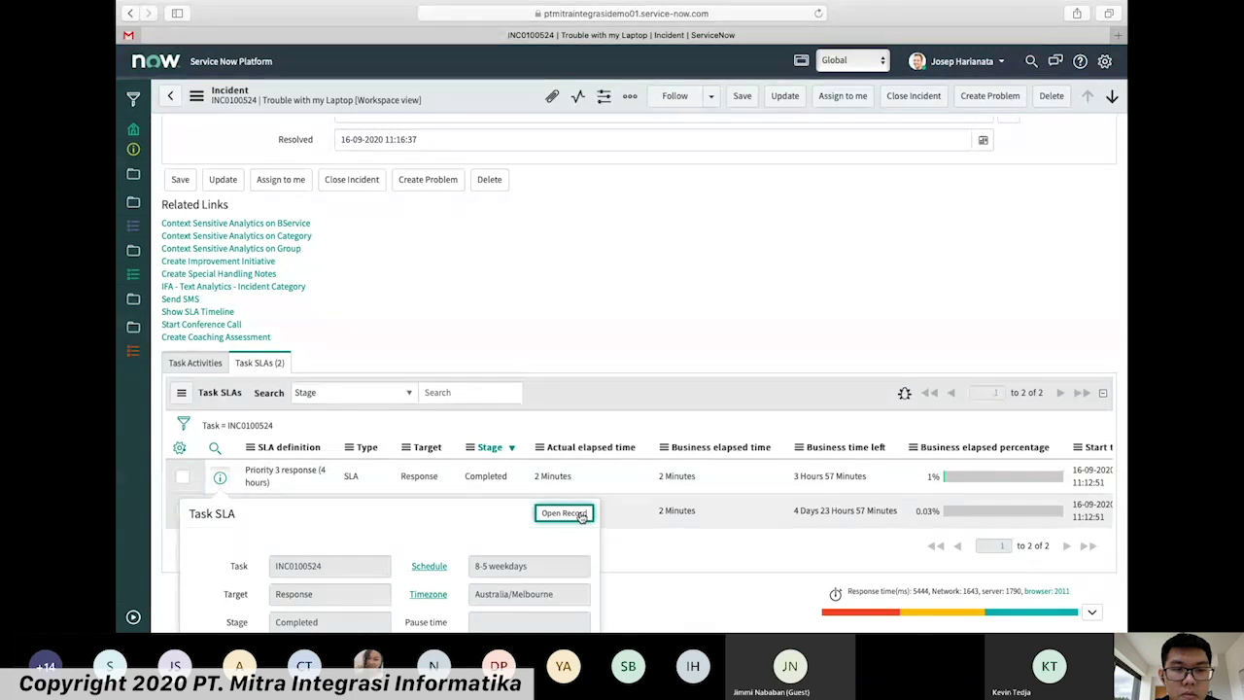
- Open the Priority 3 response SLA record, review its assignment breakdowns, and return to INC0100524
click(581, 516)
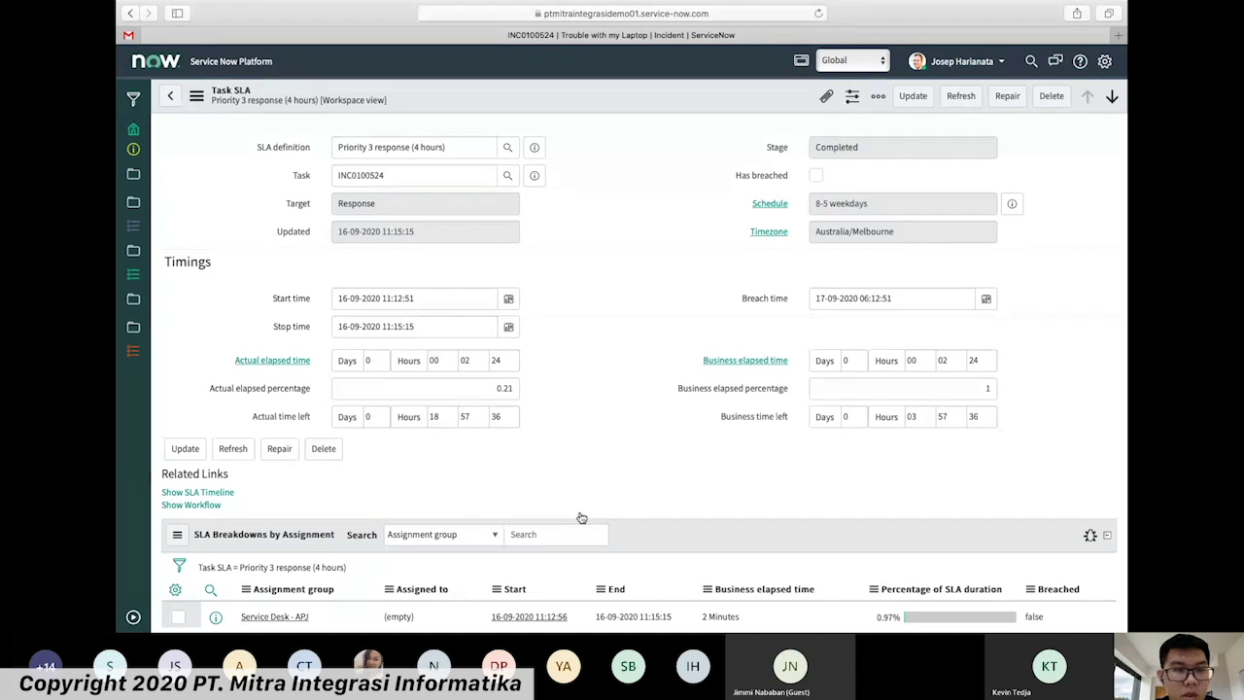
scroll(583, 444, down, 3)
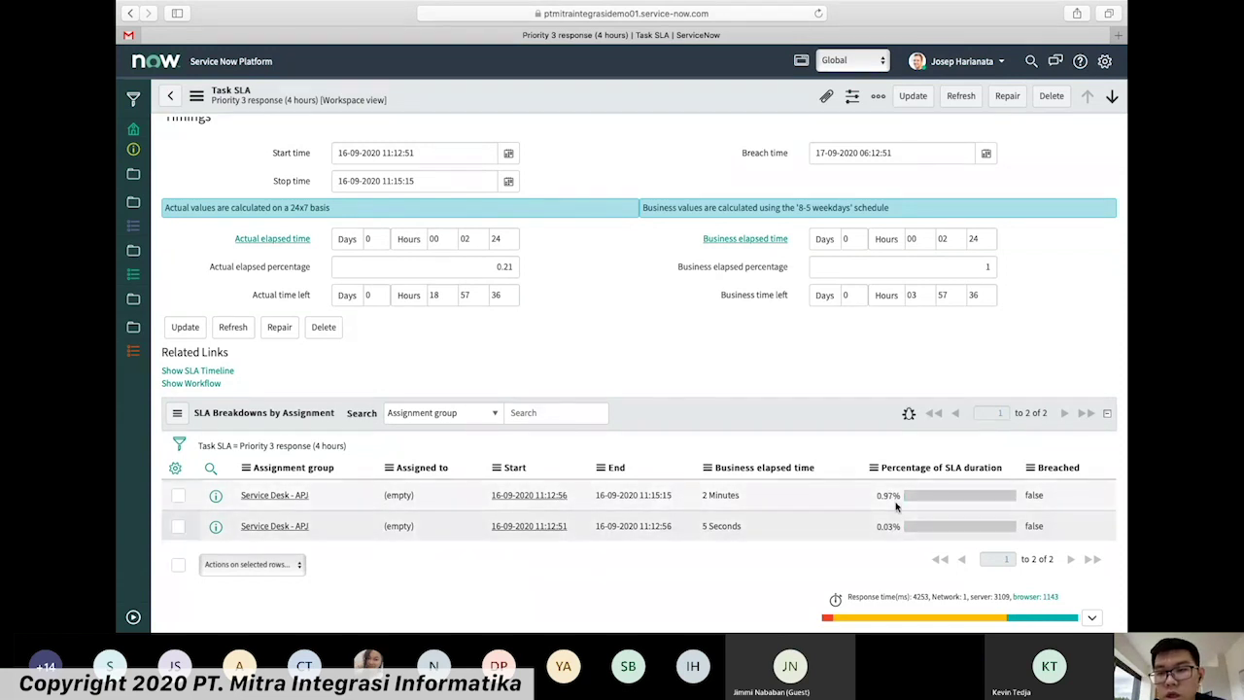
mouse_move(907, 497)
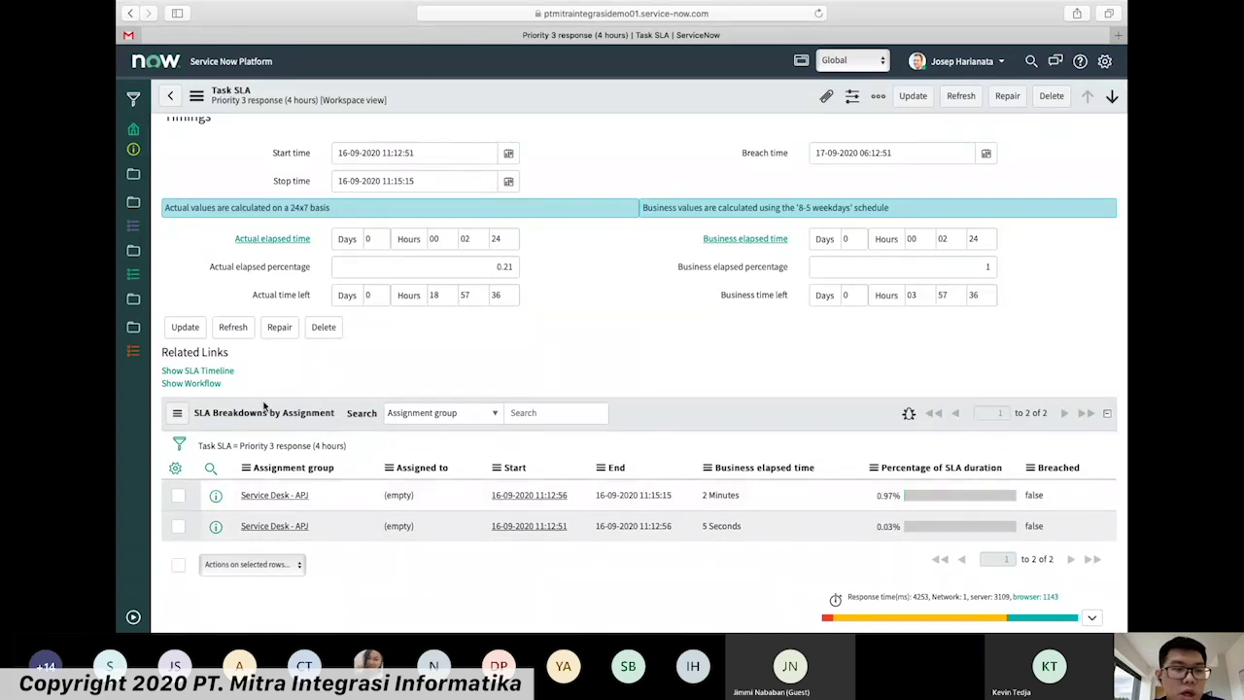
click(171, 96)
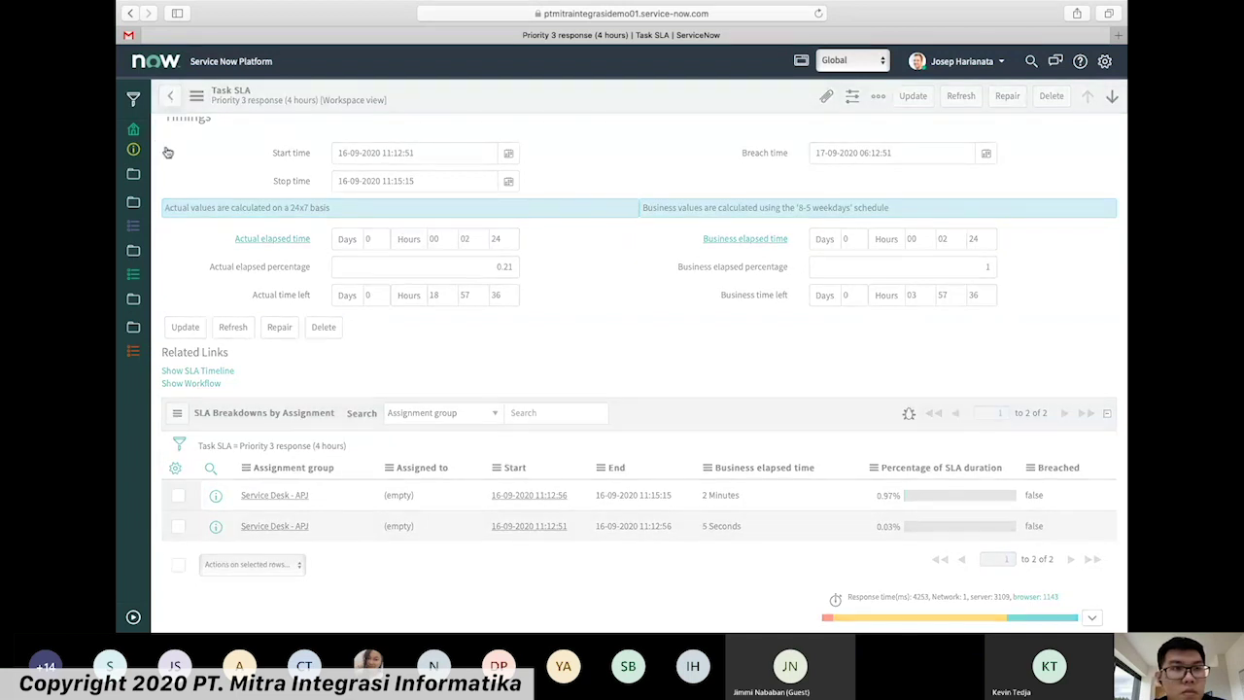
- Open Service Level Management > SLA > Overview from the application navigator
click(133, 618)
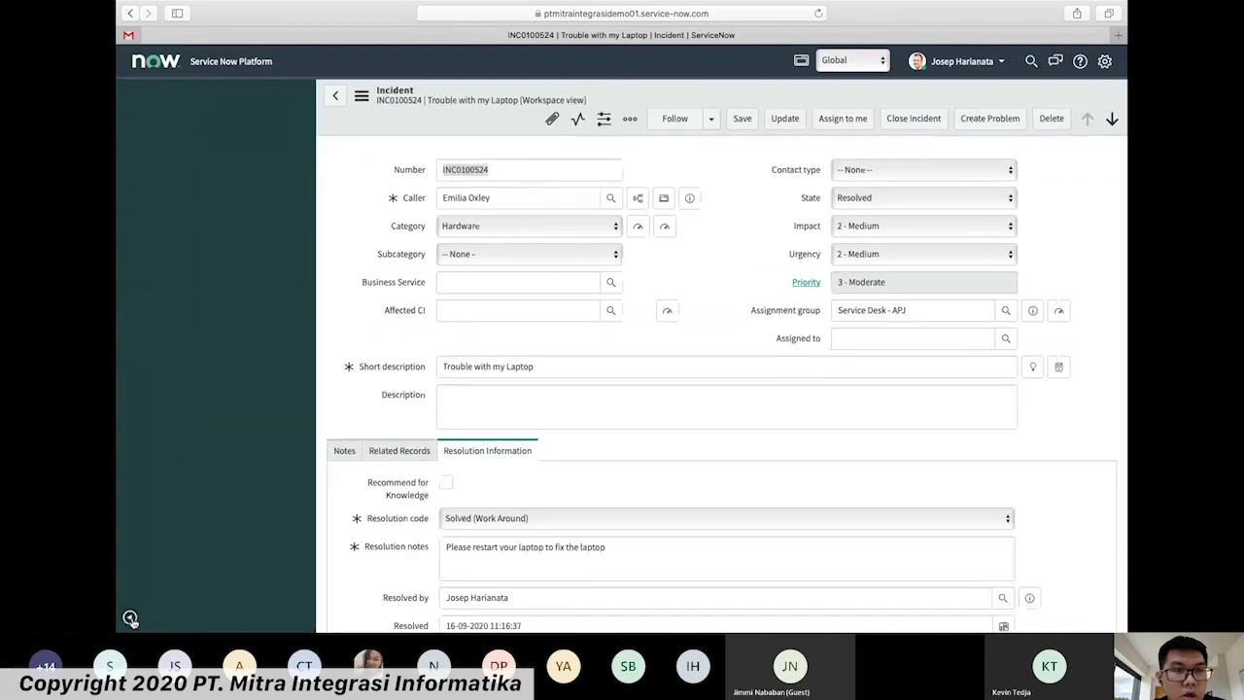
scroll(205, 324, down, 8)
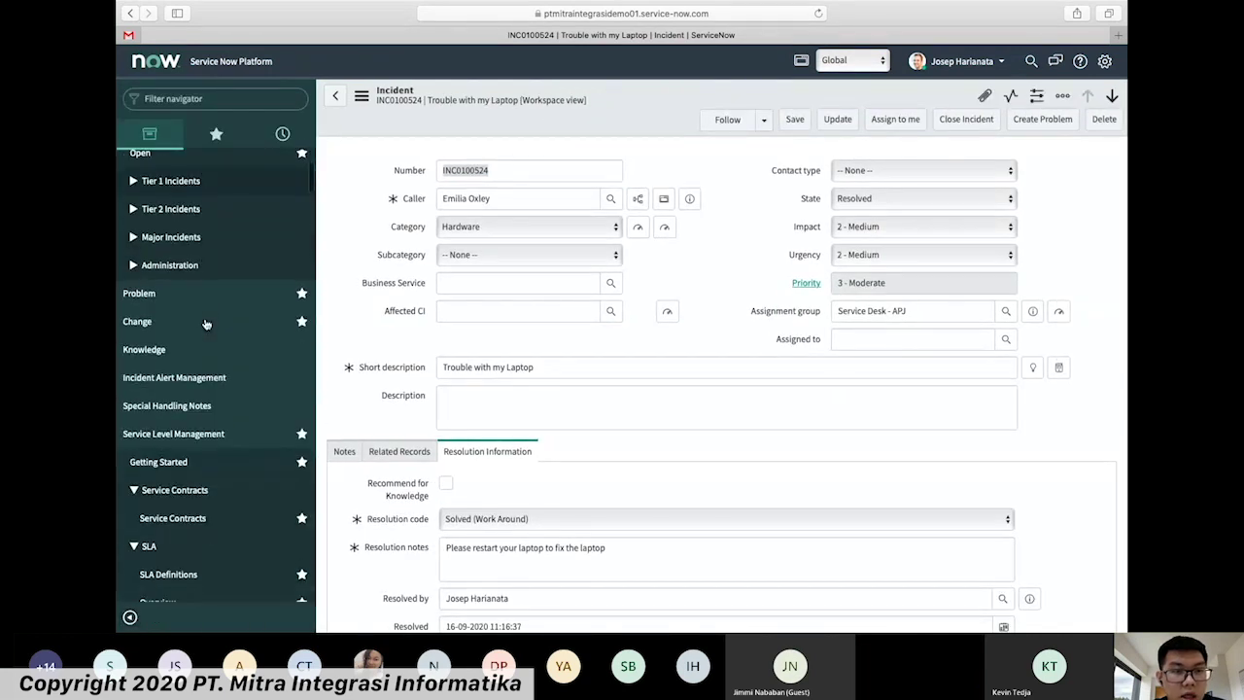
scroll(205, 324, down, 5)
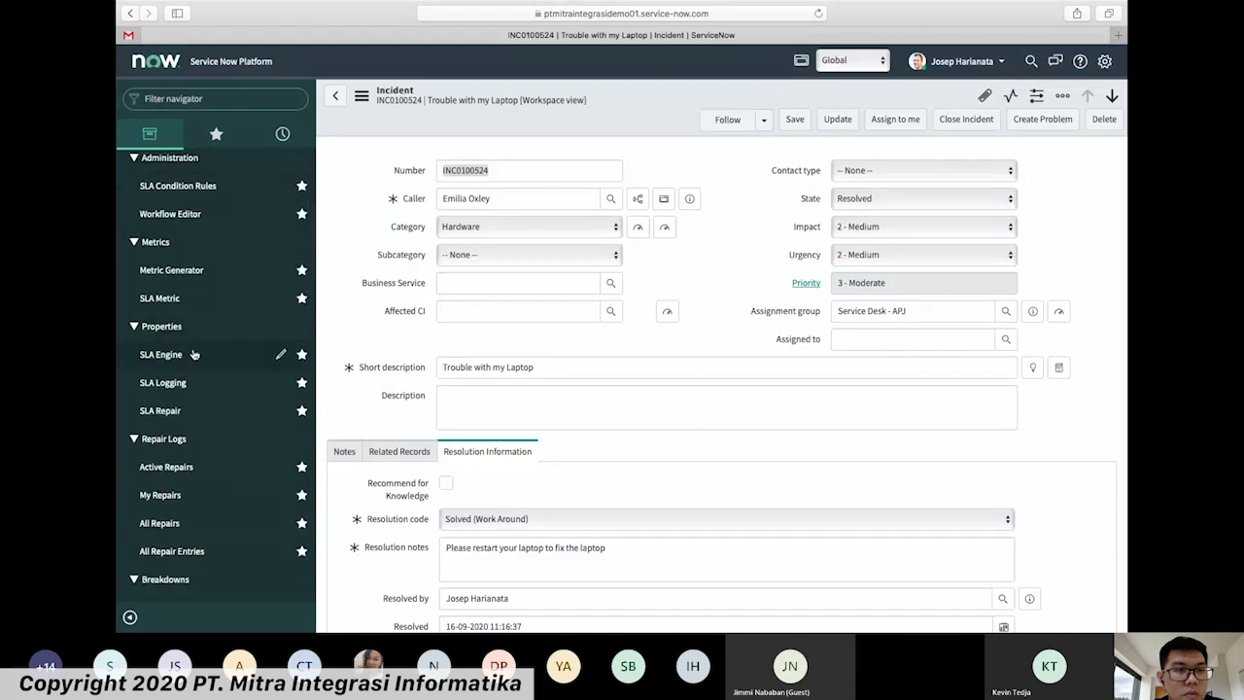
scroll(194, 282, down, 1)
scroll(165, 426, down, 3)
scroll(167, 486, up, 6)
scroll(167, 514, up, 1)
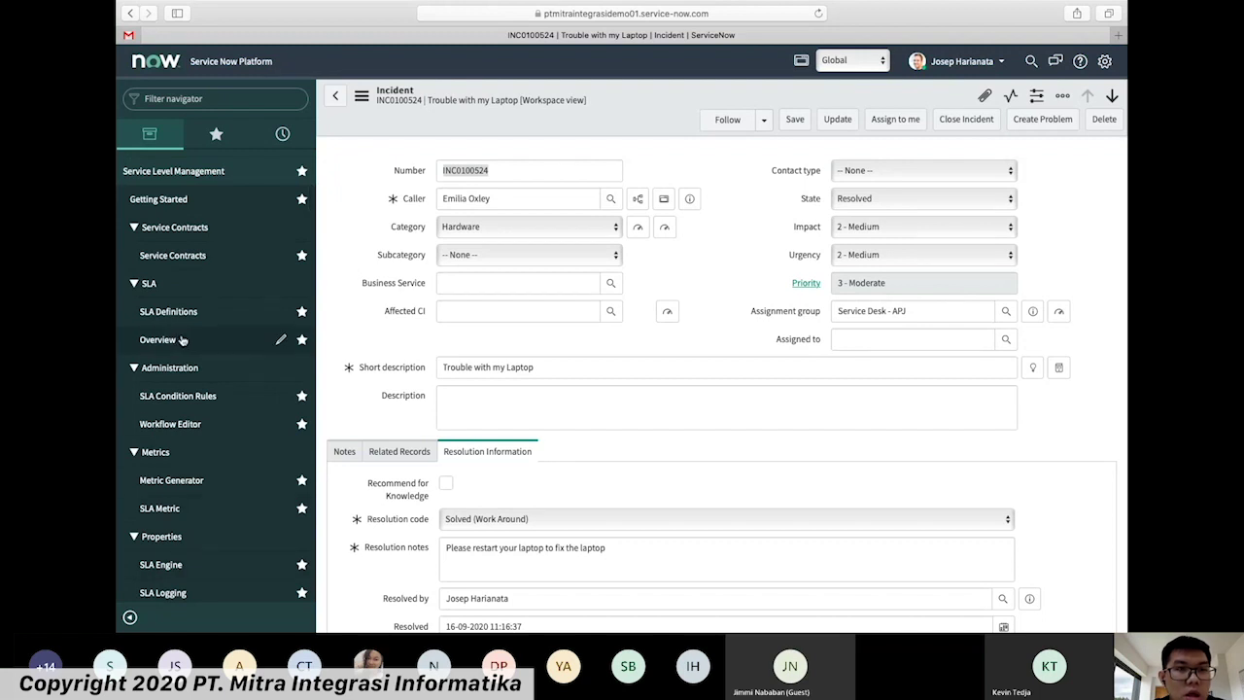
click(182, 339)
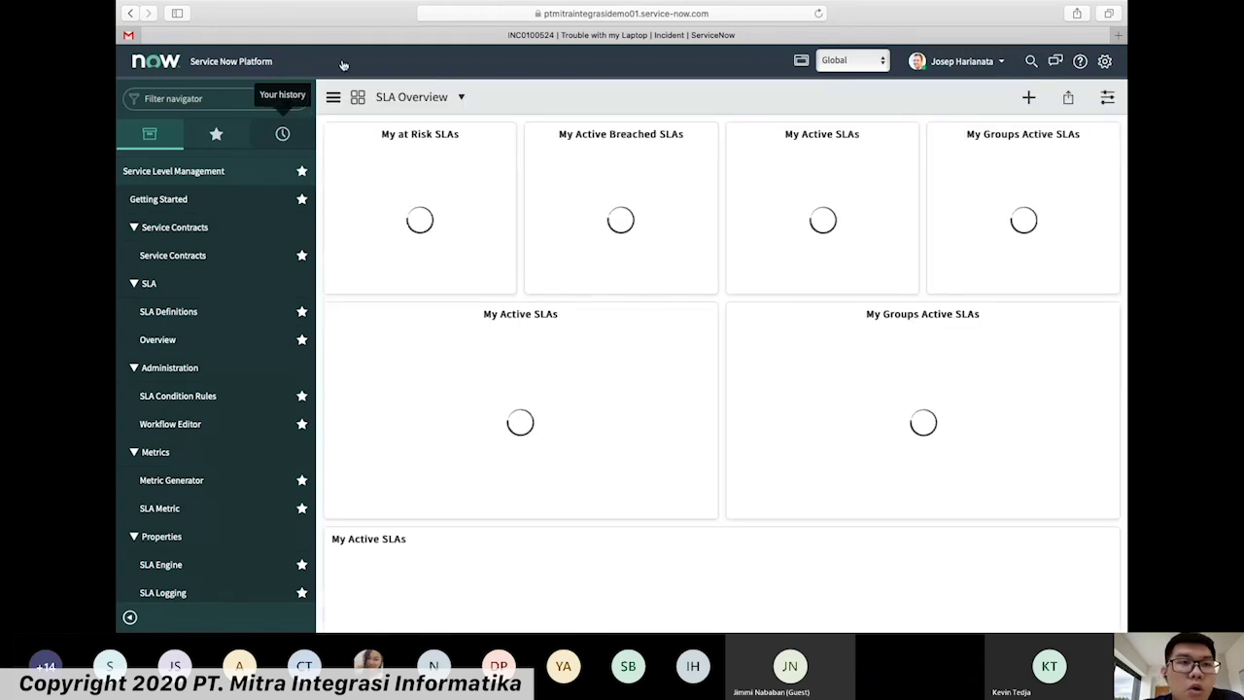
- Widen the SLA Overview dashboard, review its chart figures, and list the 13 active task SLAs
click(132, 618)
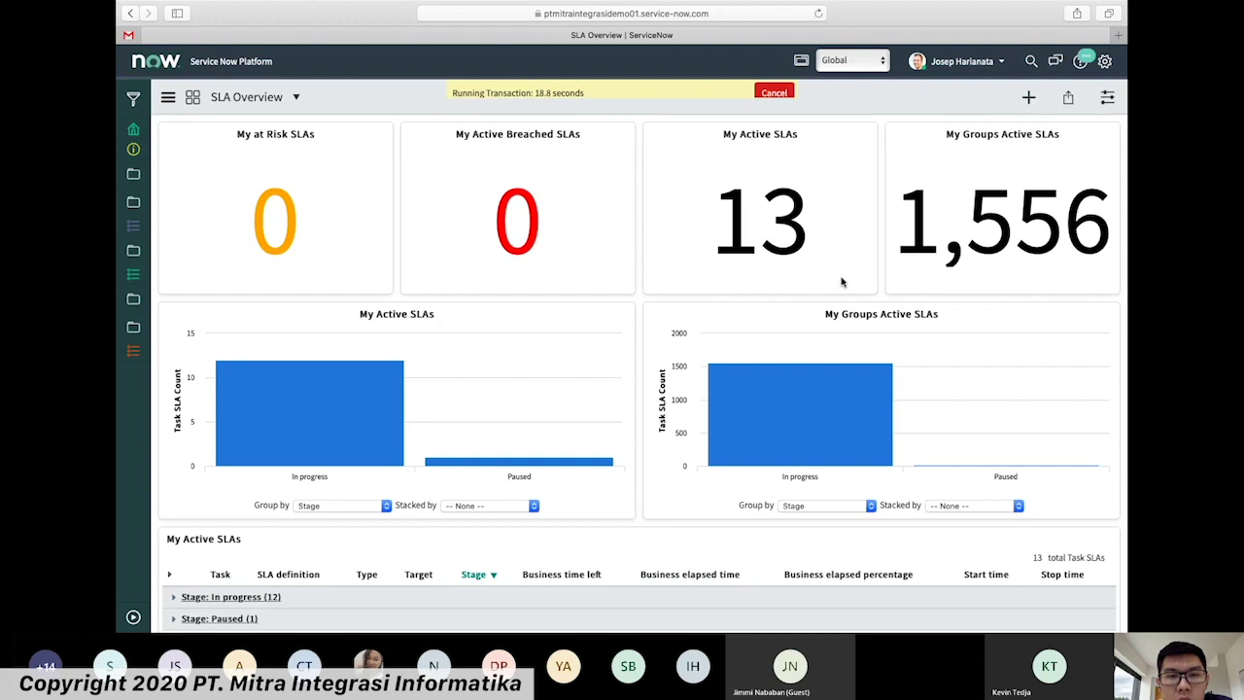
scroll(842, 282, down, 3)
scroll(842, 282, up, 3)
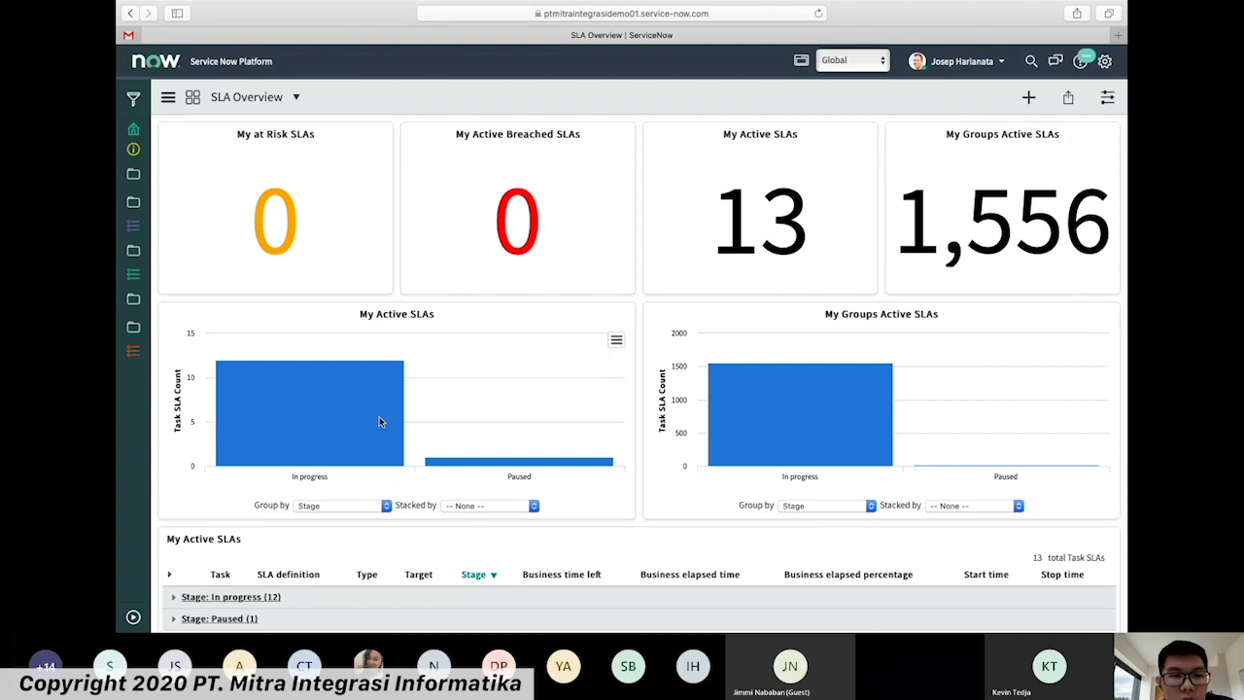
mouse_move(349, 429)
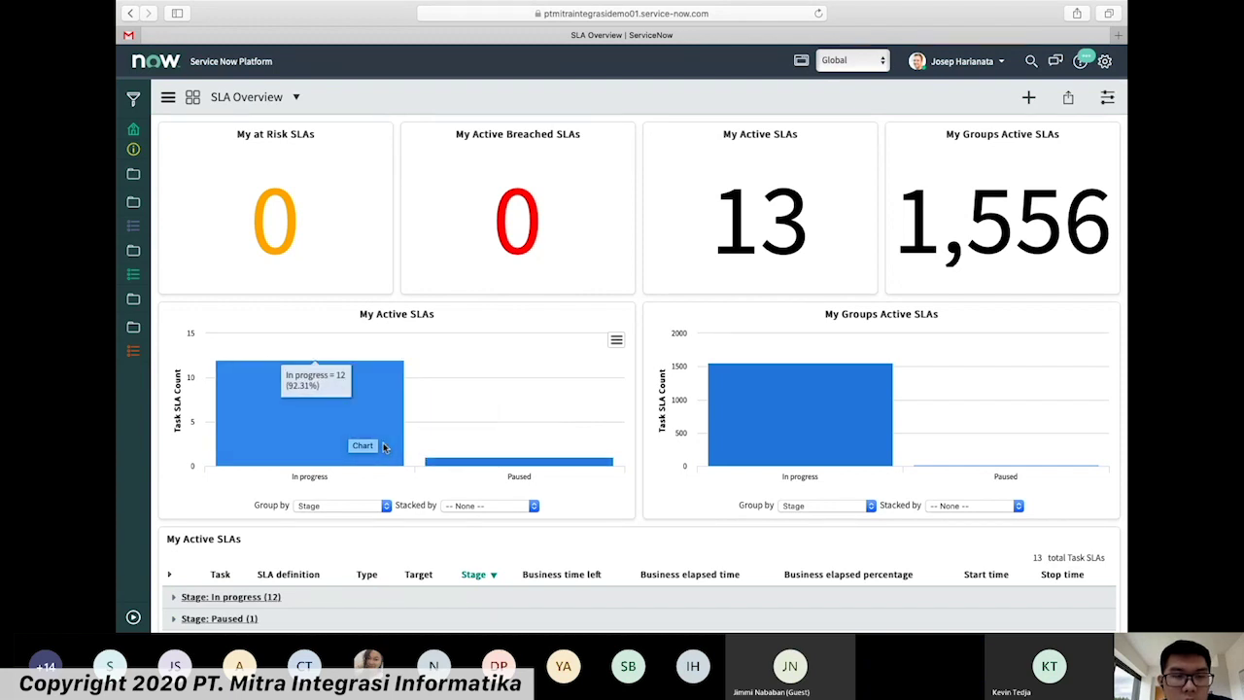
mouse_move(834, 430)
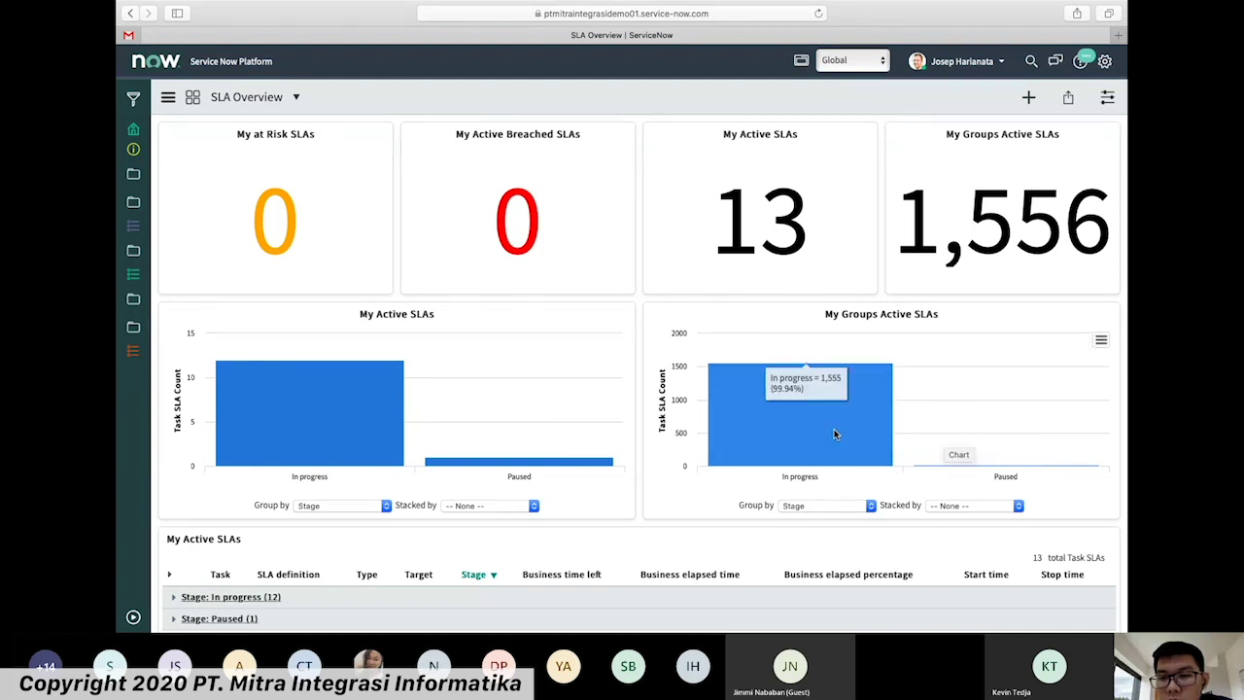
click(778, 216)
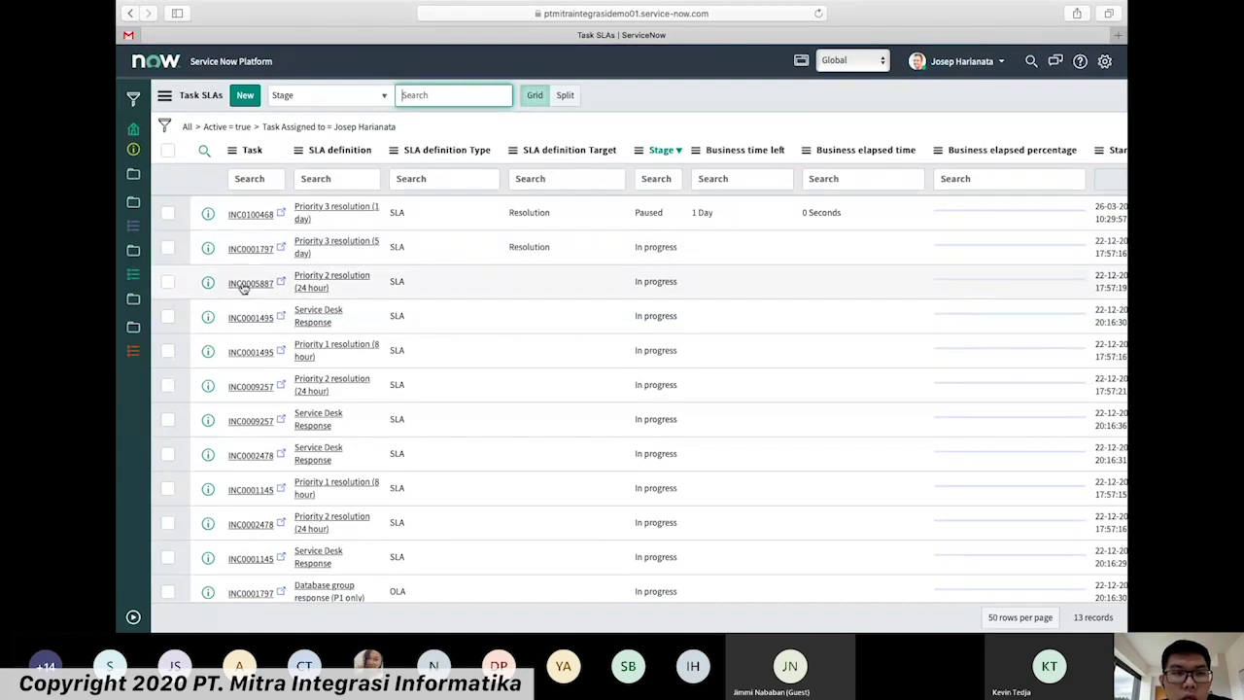
- Glance at the Priority 2 resolution SLA, then open INC0001797's Priority 3 resolution (5 day) SLA
click(243, 285)
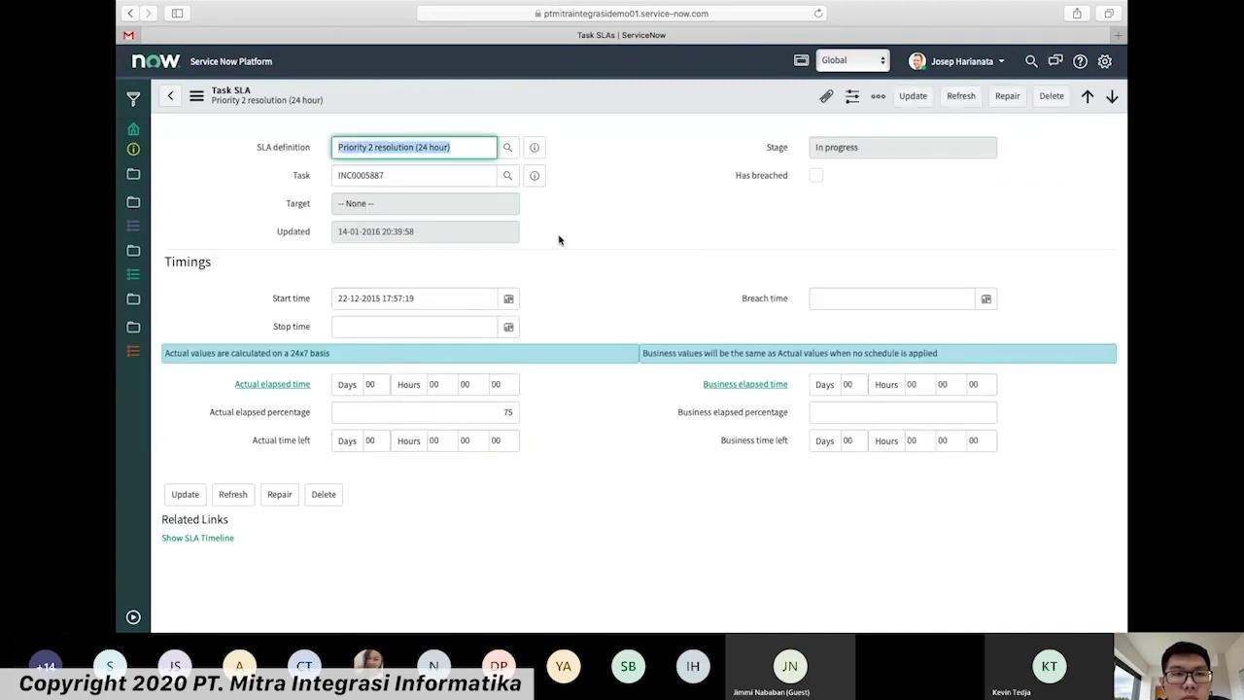
click(172, 97)
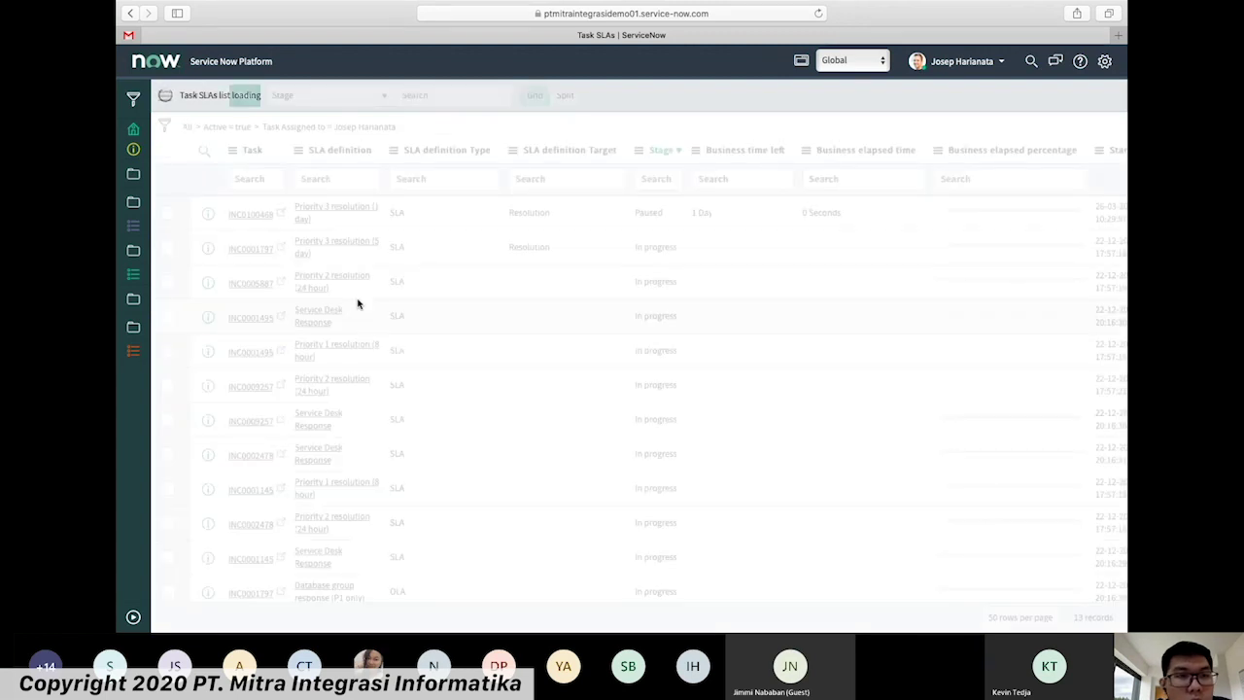
click(255, 251)
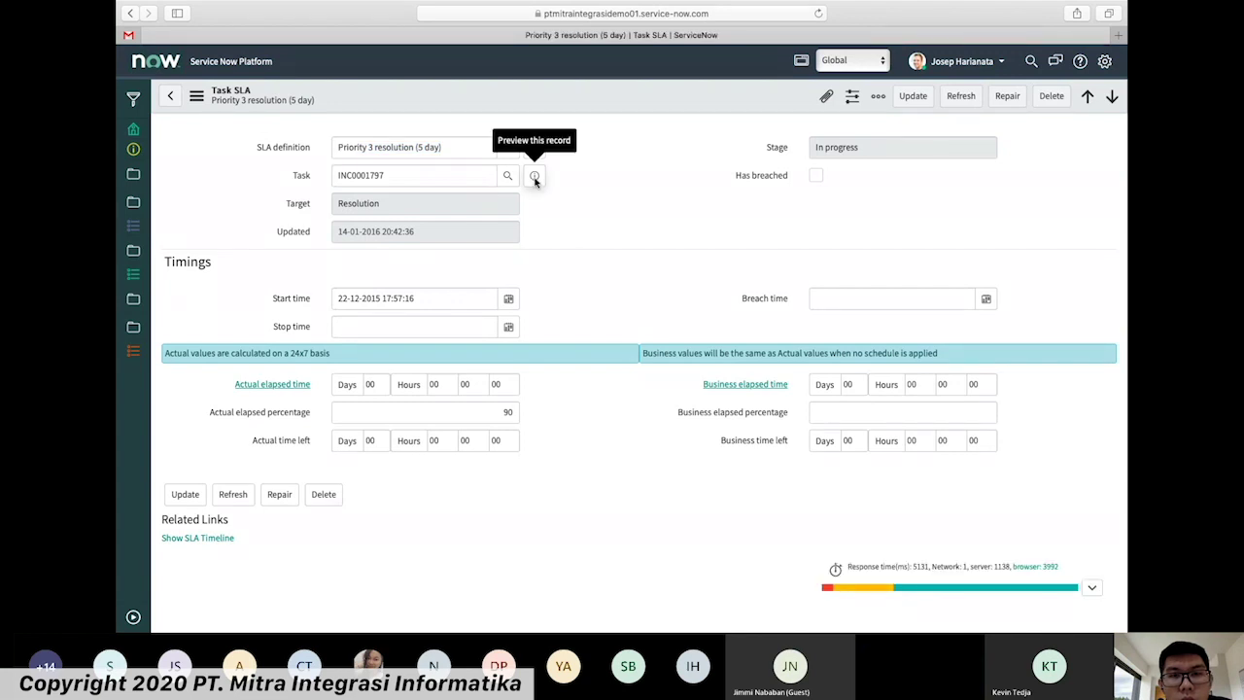
- Review INC0001797's three task SLAs on its incident record, then show the closing Terima kasih slide
click(535, 177)
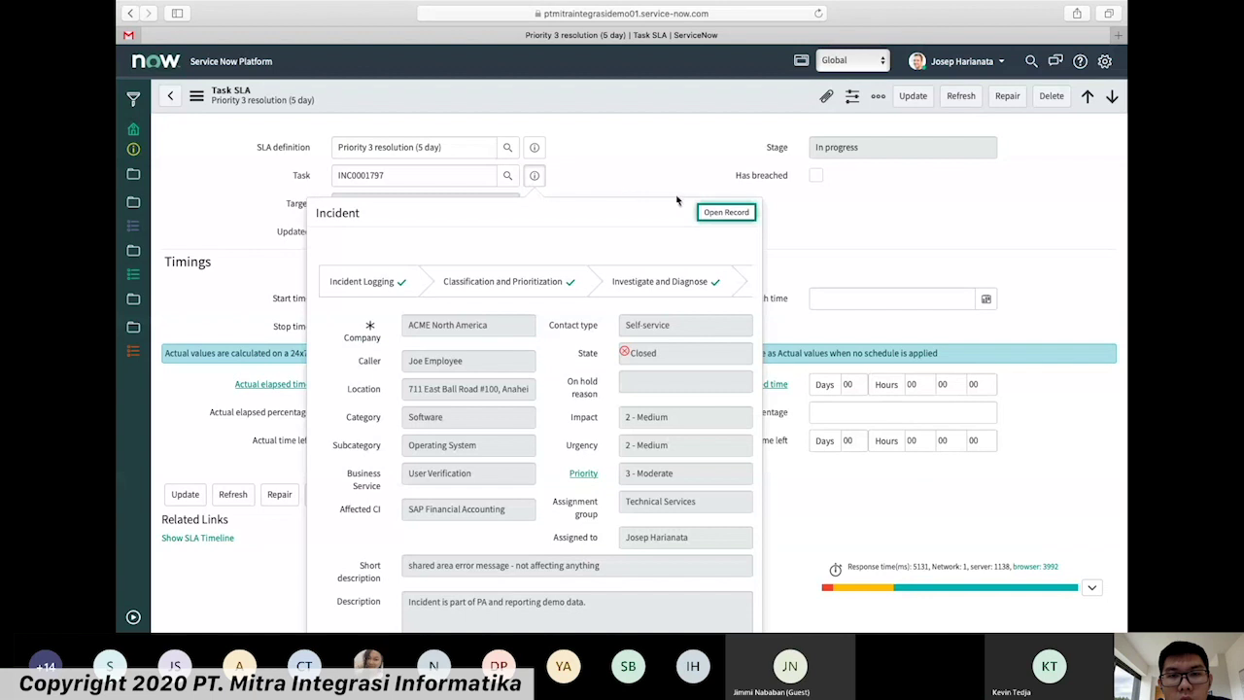
click(708, 212)
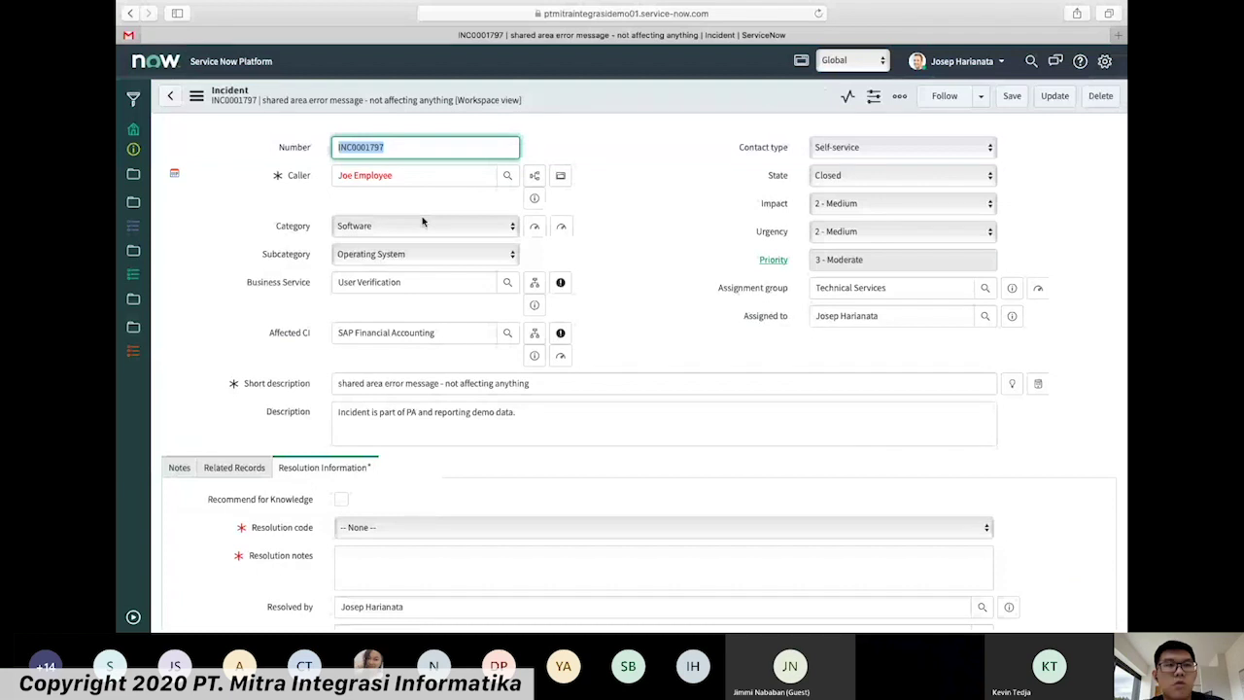
scroll(422, 222, down, 15)
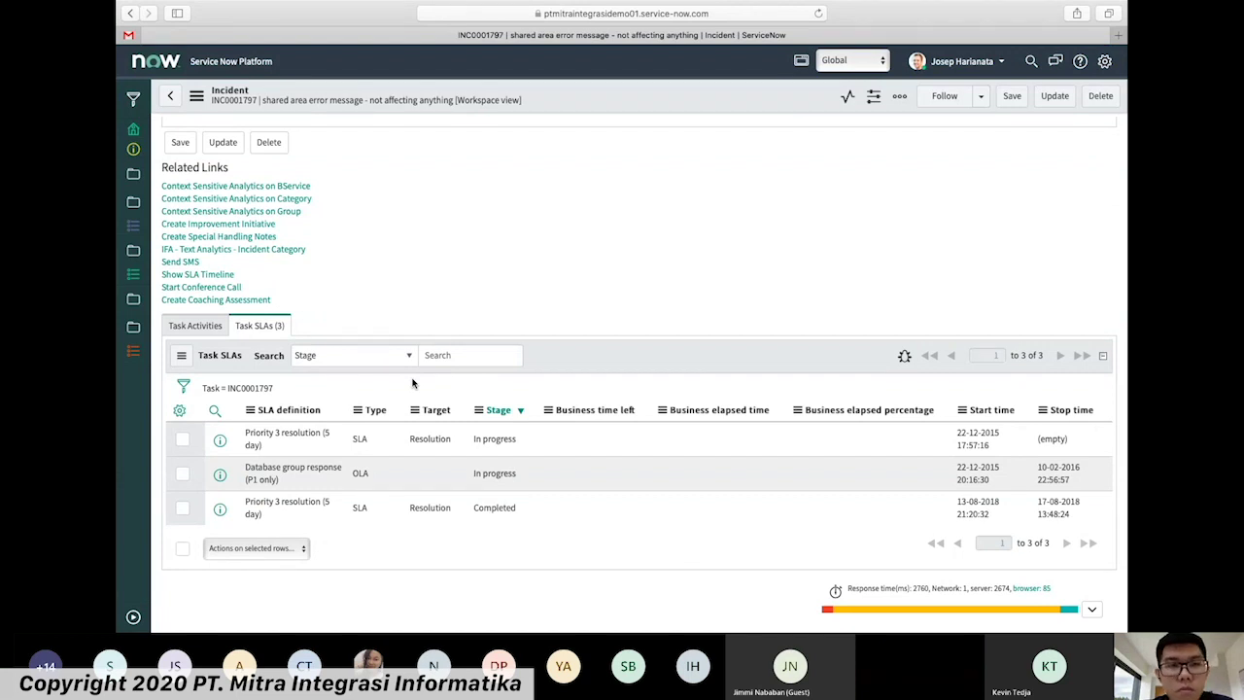
key(ctrl+Left)
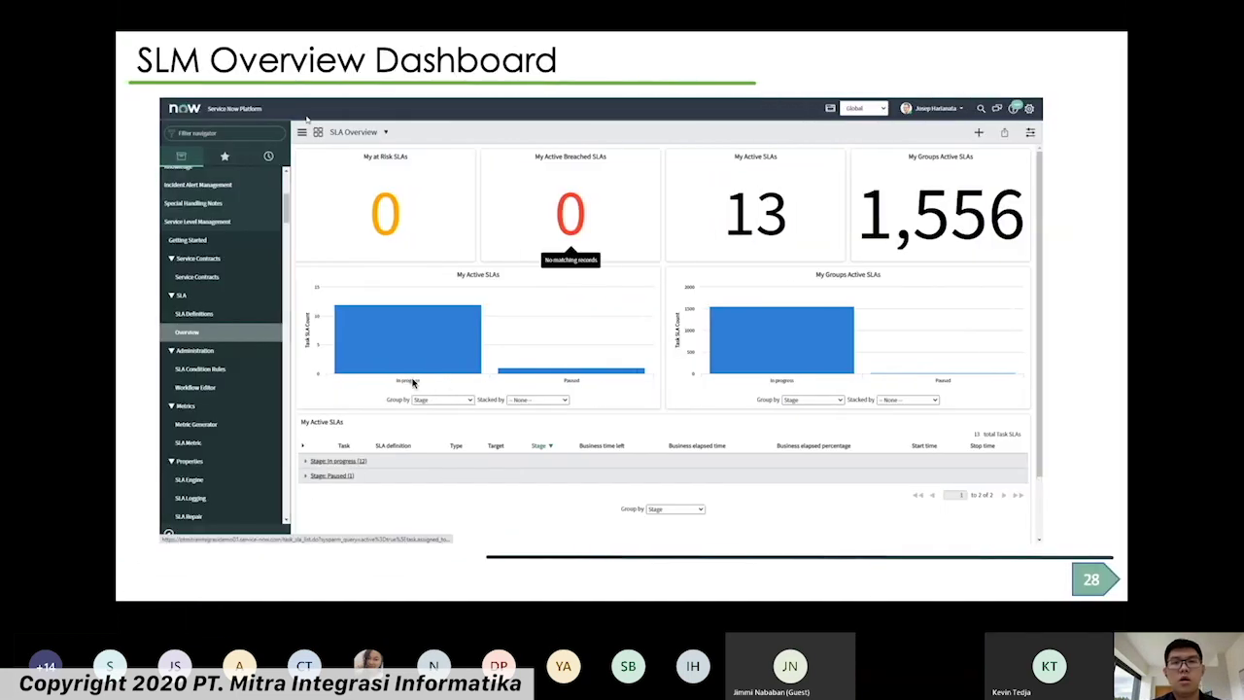
key(Right)
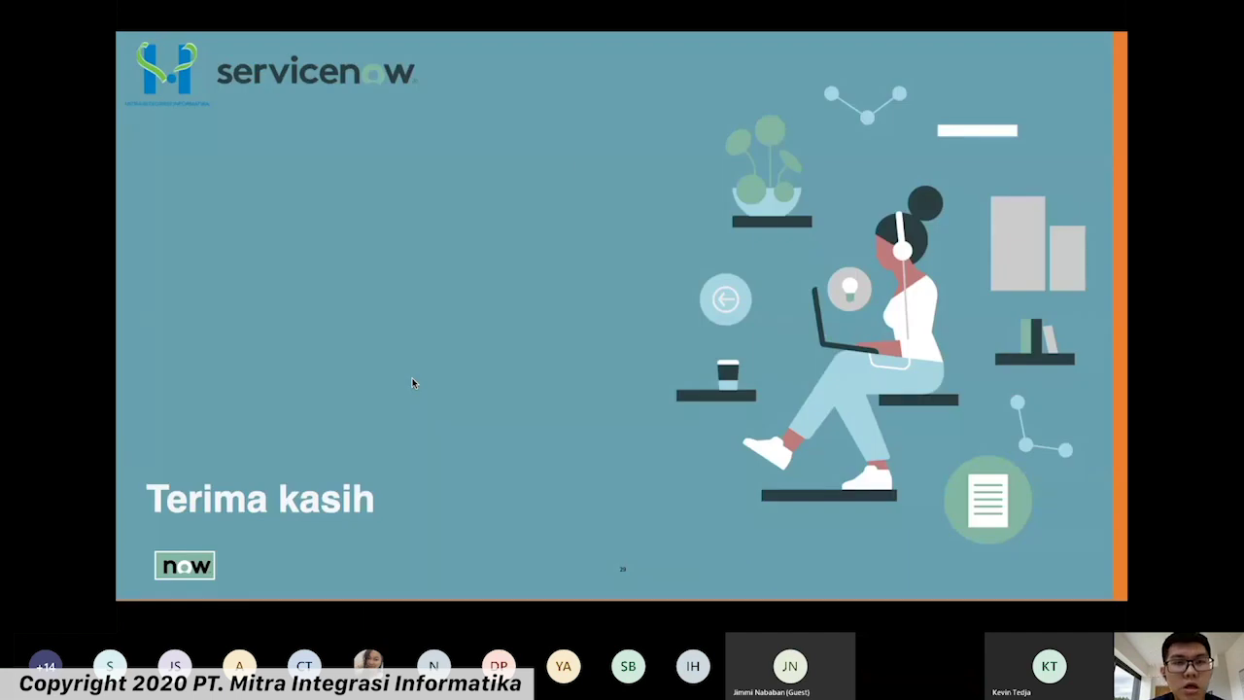
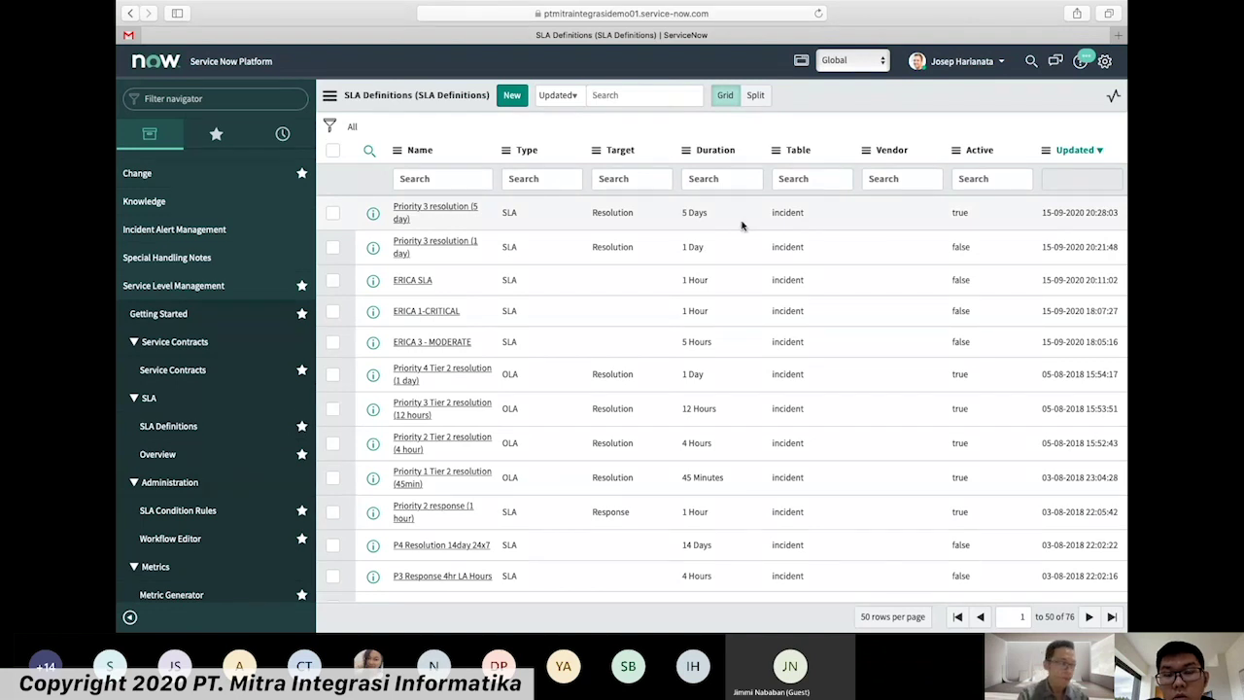
- Open the 'Priority 3 resolution (5 day)' SLA definition from the SLA Definitions list
click(853, 211)
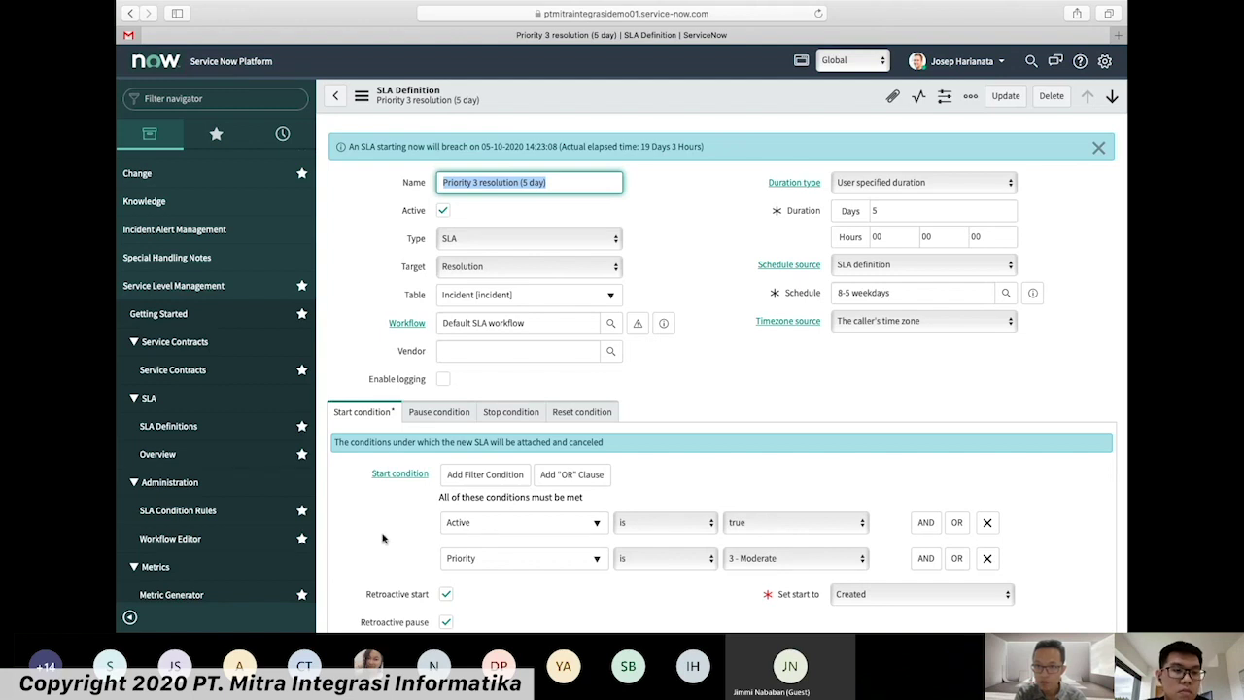
click(131, 617)
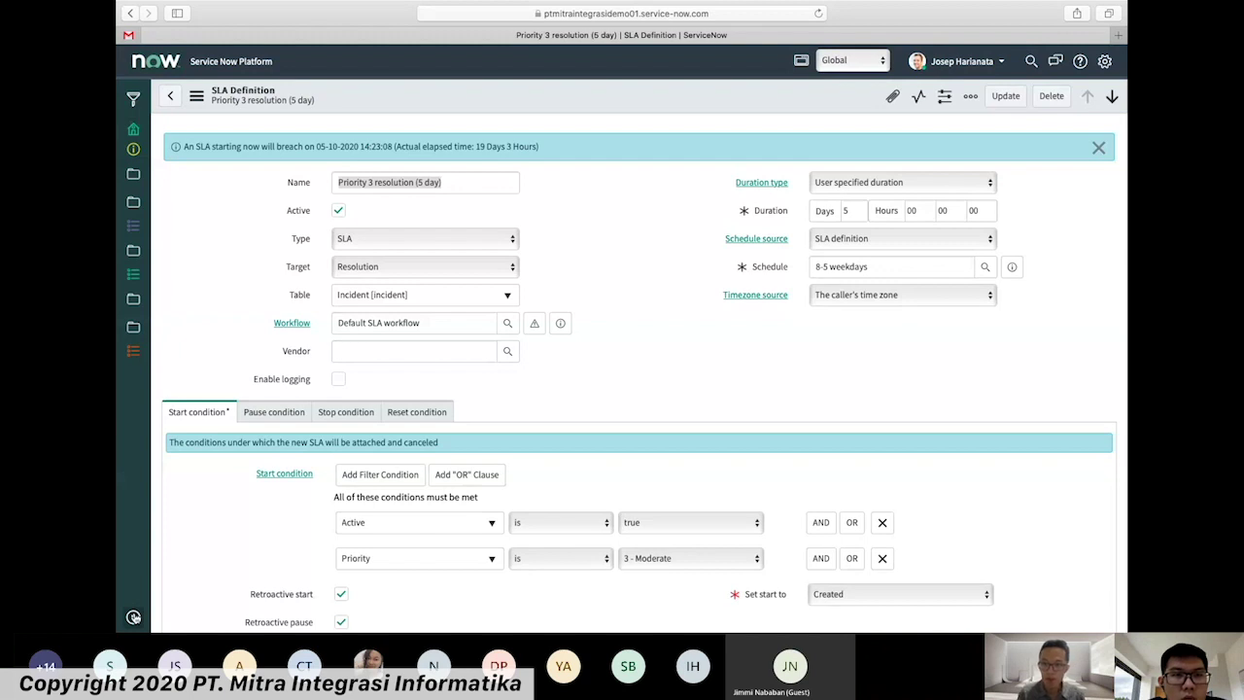
click(133, 618)
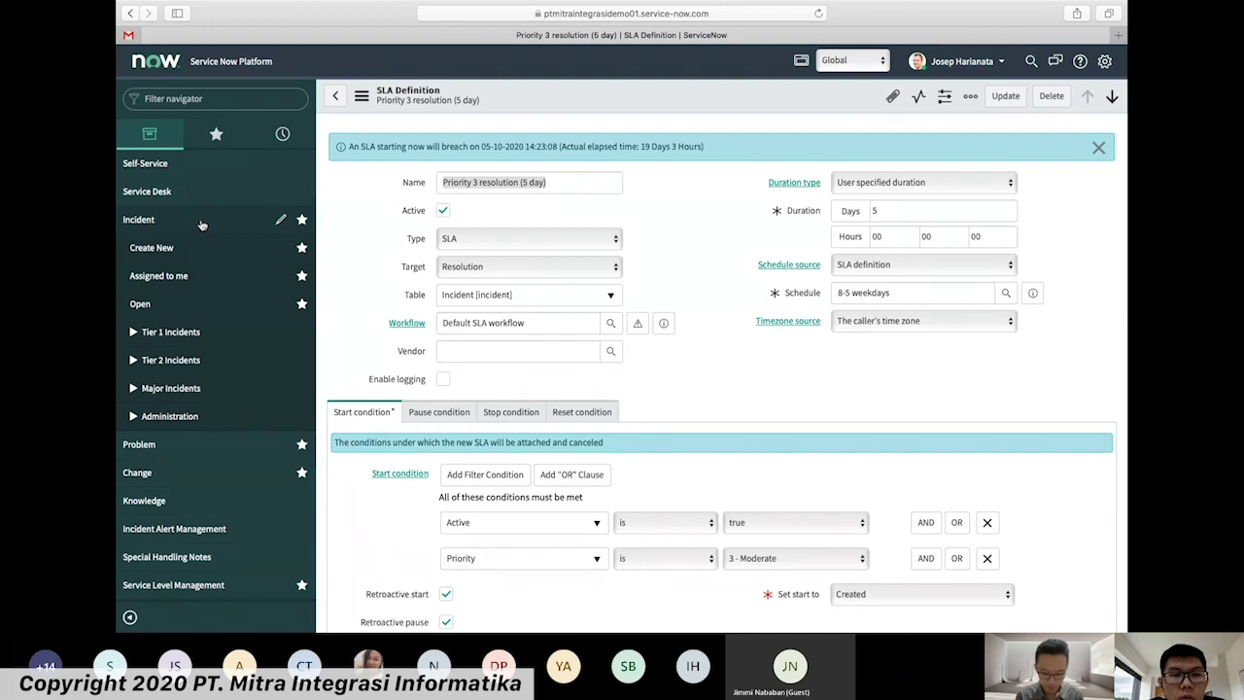
click(200, 223)
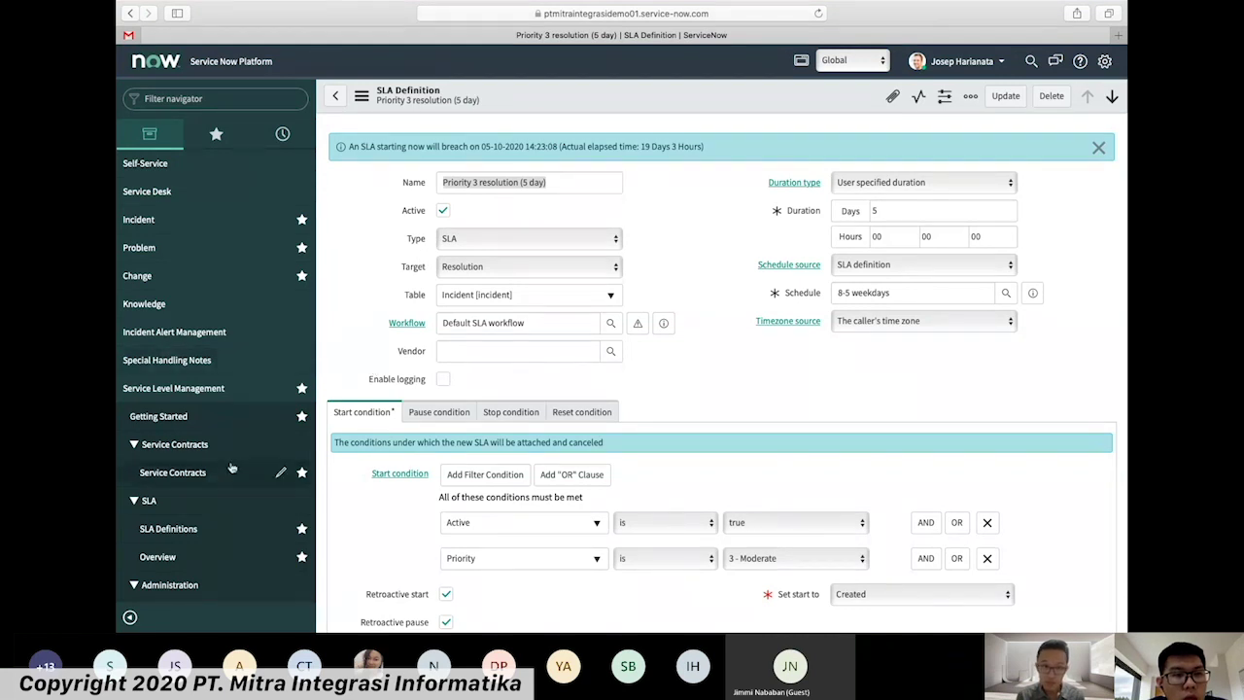
- Minimize the application navigator so the 'Priority 3 resolution (5 day)' form fills the window
scroll(230, 466, down, 4)
scroll(232, 467, up, 4)
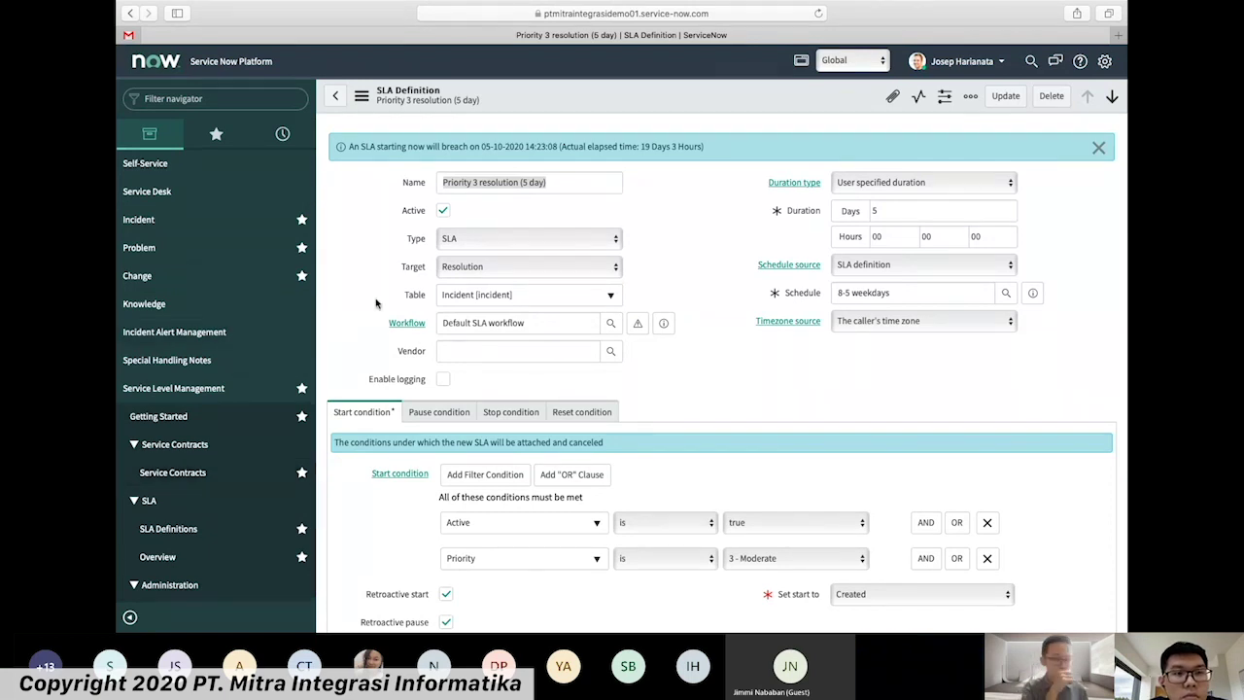
mouse_move(442, 5)
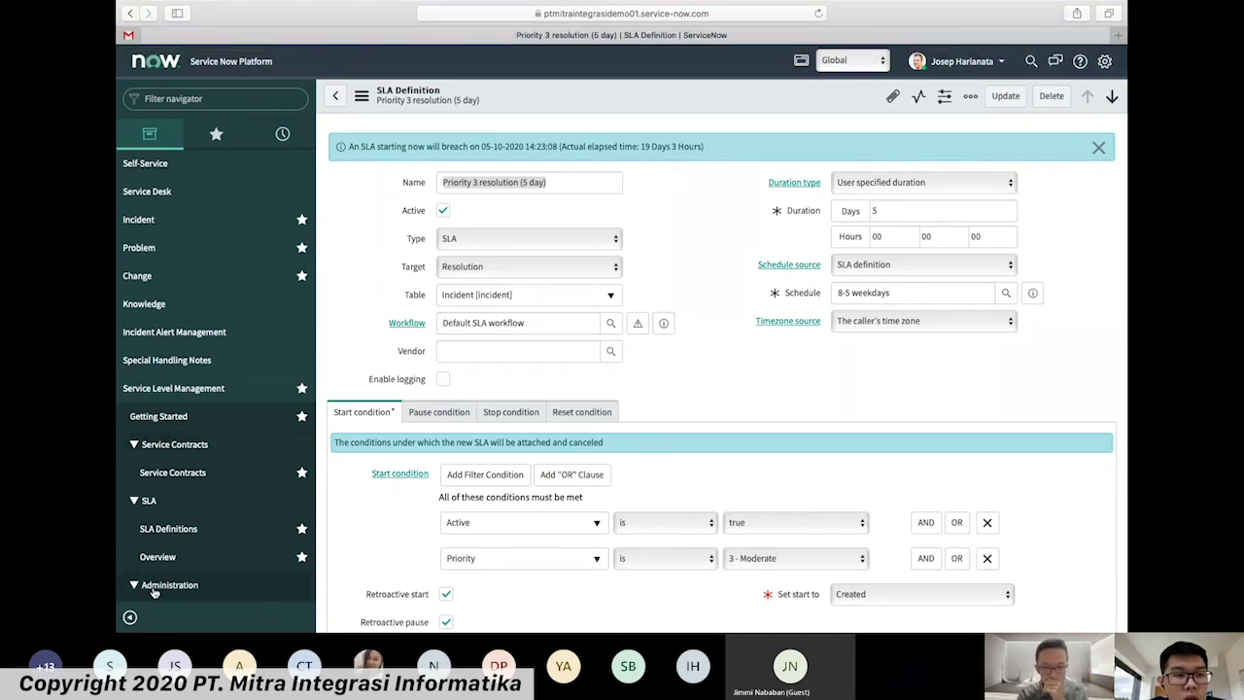
click(130, 617)
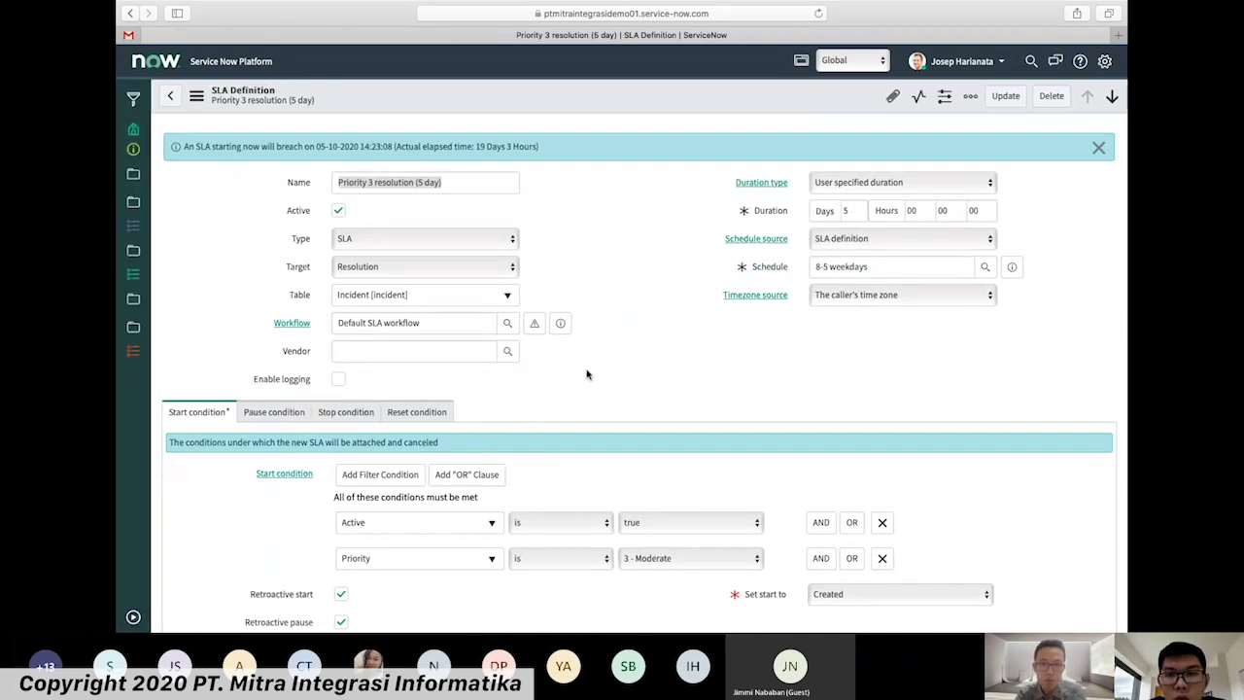
scroll(586, 375, down, 2)
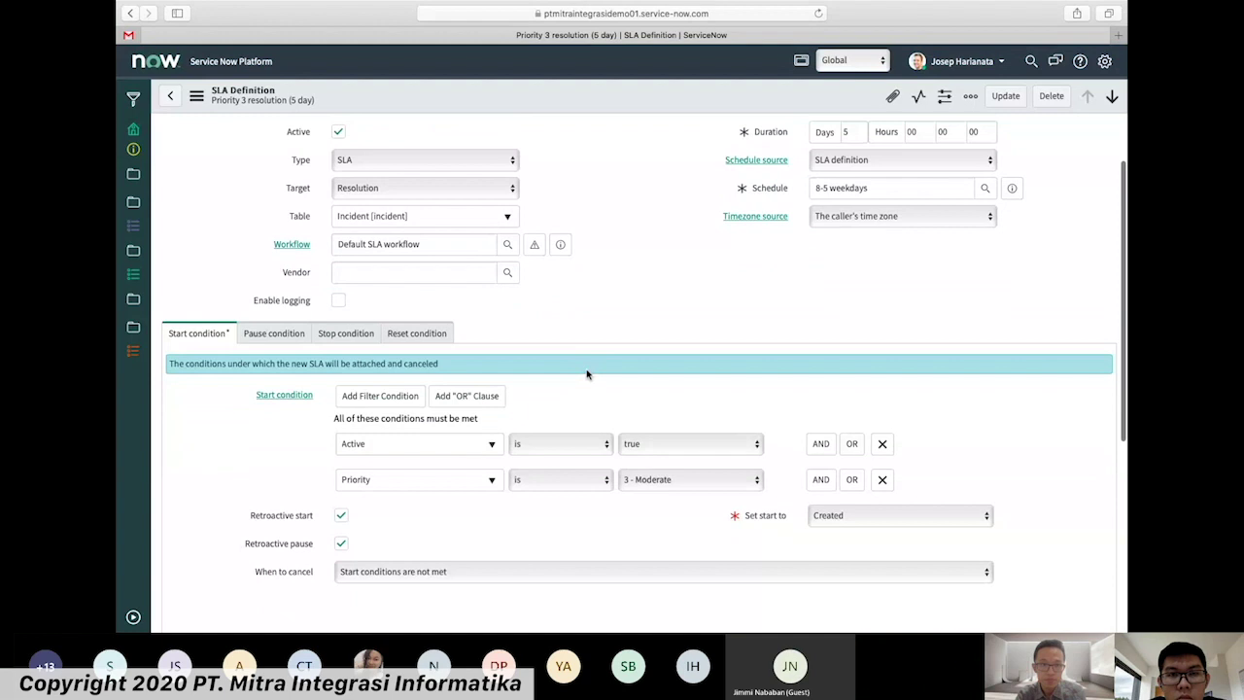
scroll(586, 374, up, 2)
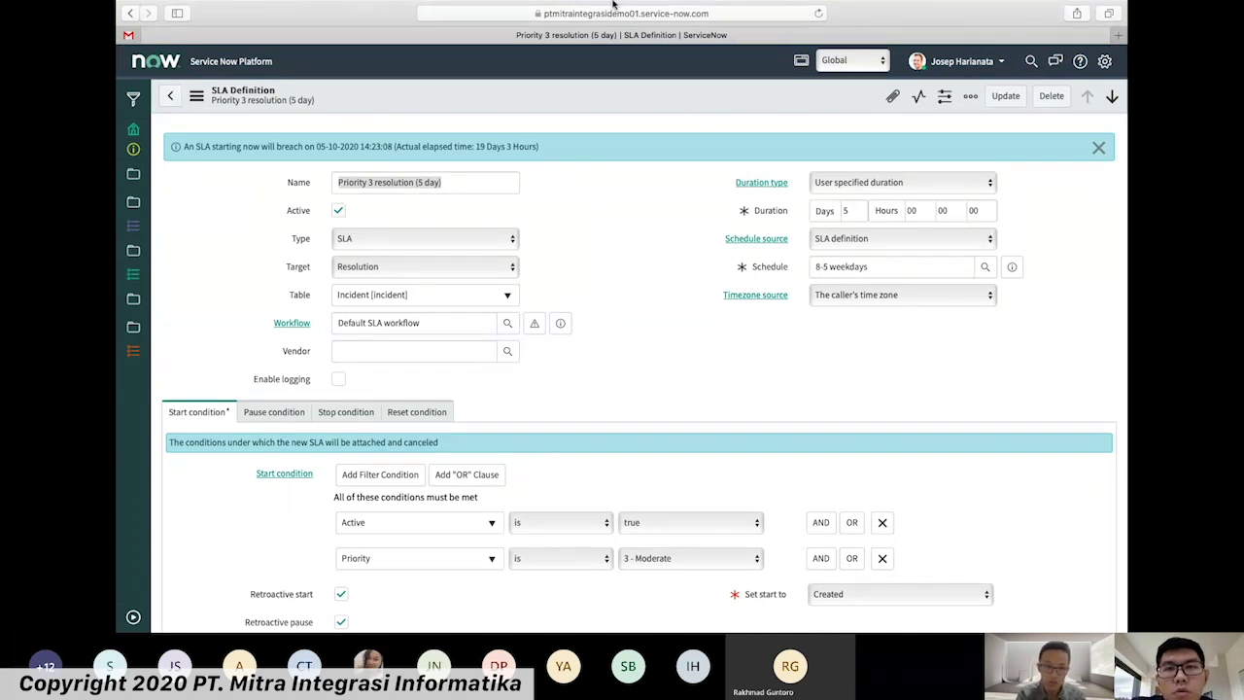
- Show the 'Terima kasih' closing slide, exit the slideshow, and return to the Microsoft Teams meeting
mouse_move(608, 4)
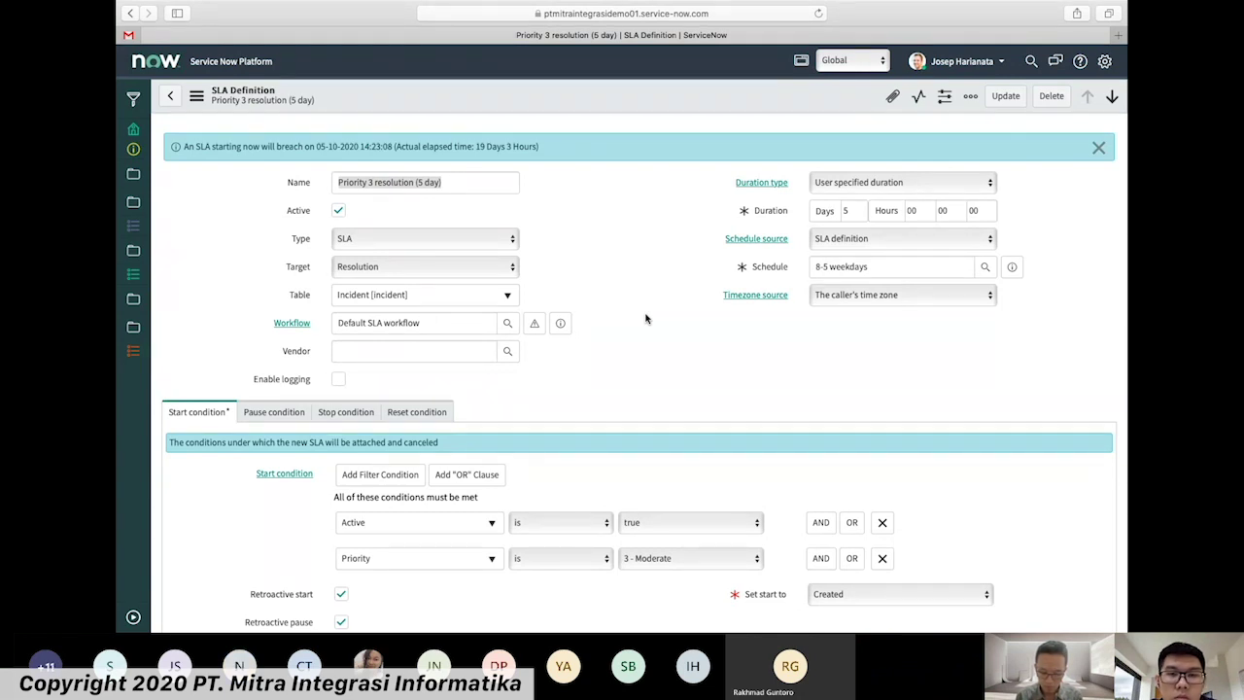
key(super+Tab)
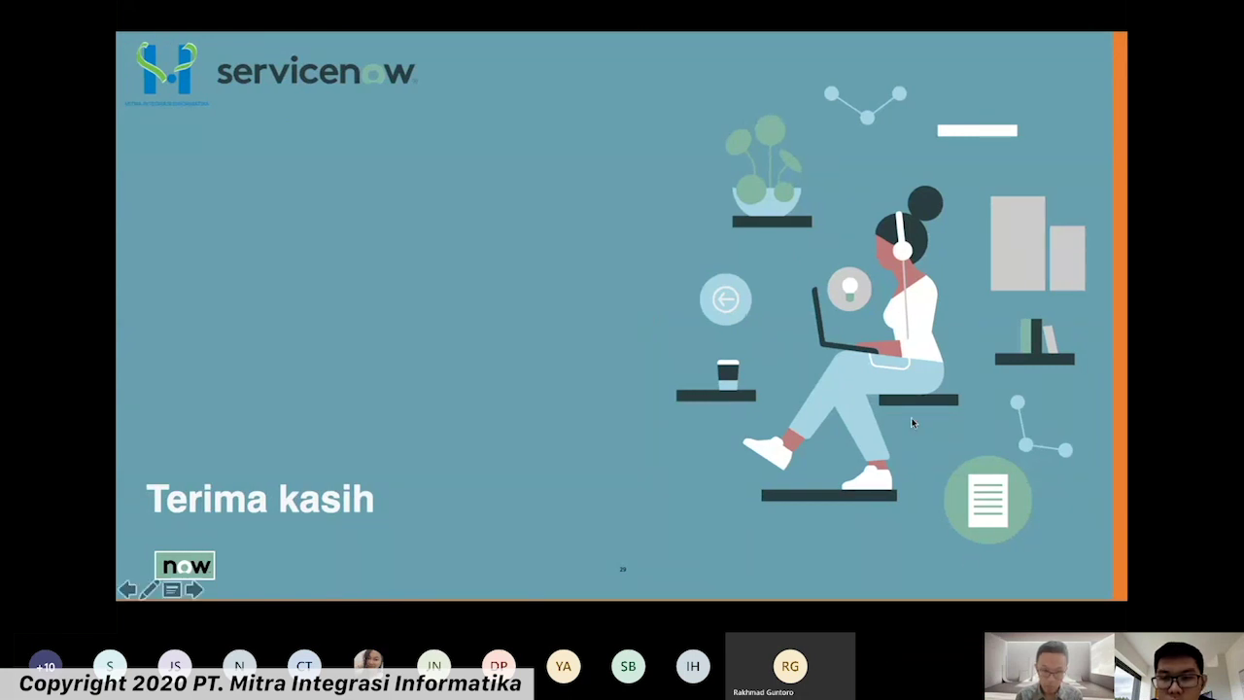
key(super+Tab)
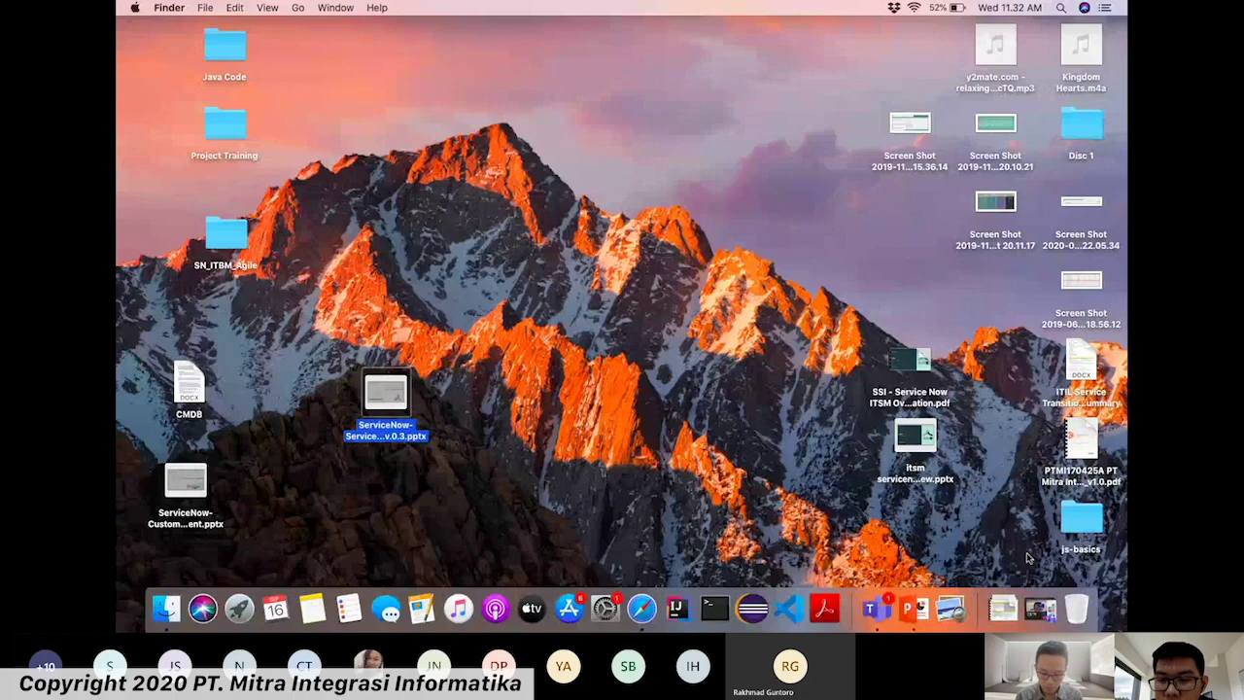
key(super+Tab)
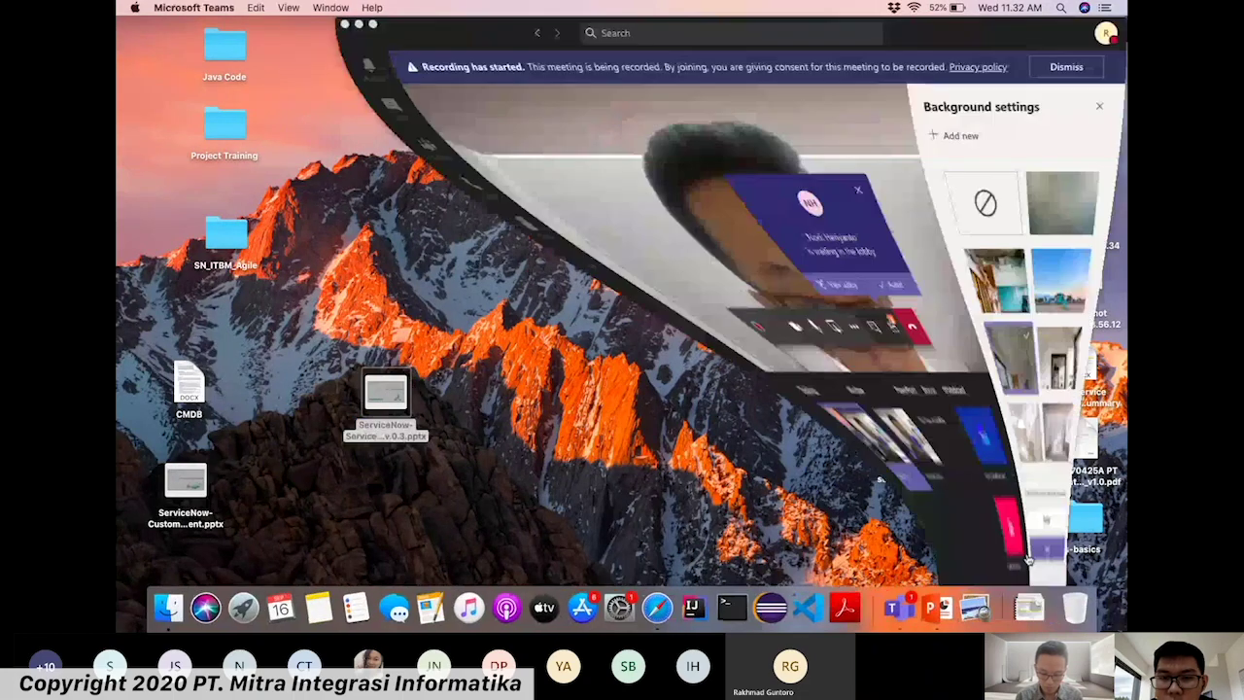